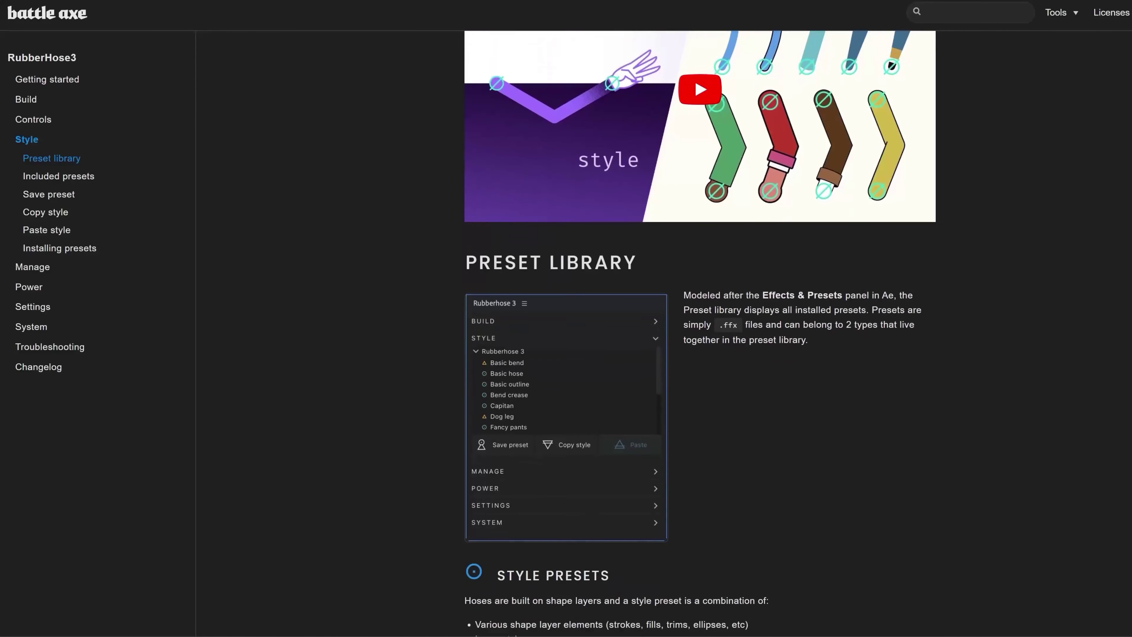
pyautogui.scroll(-10, 664, 334)
pyautogui.scroll(-20, 700, 334)
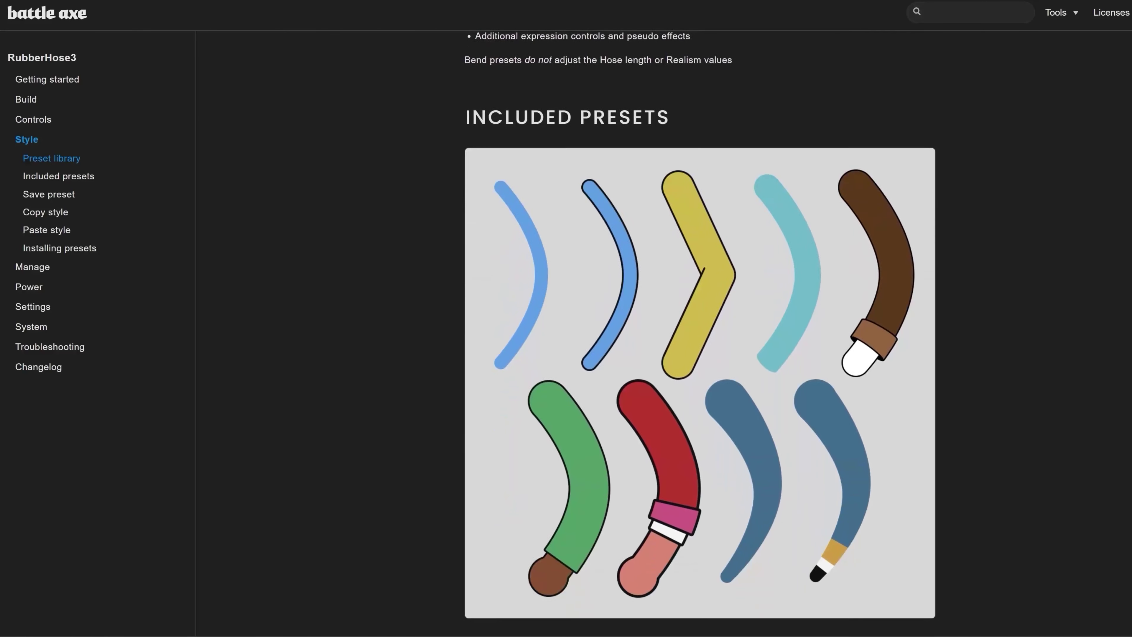
pyautogui.scroll(-10, 700, 334)
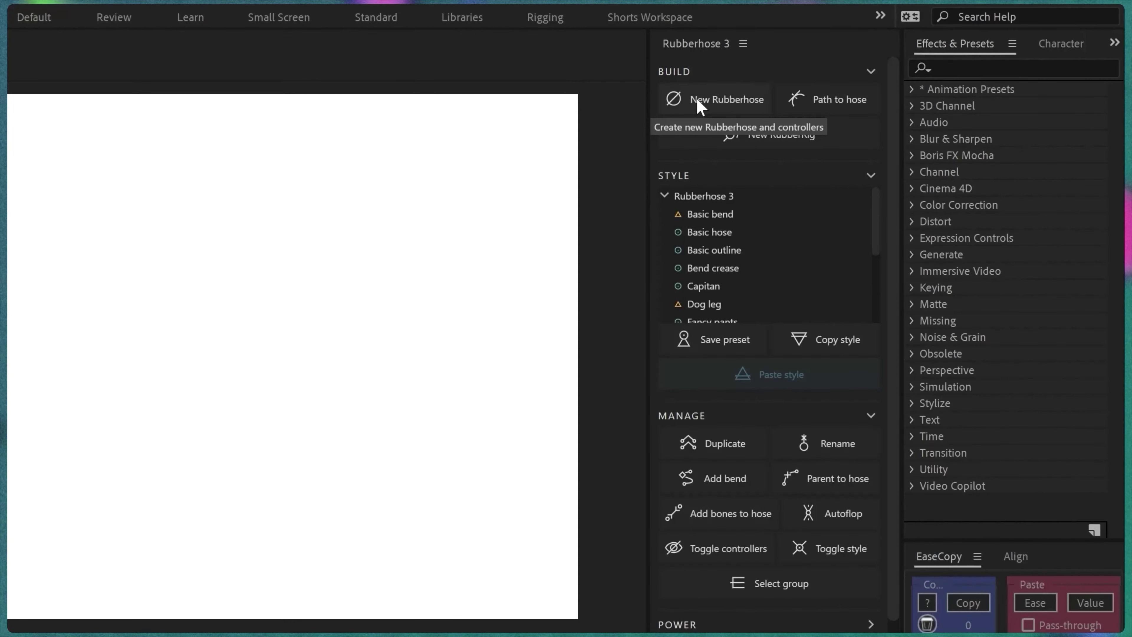
# - Create a new rubberhose named Limb 1 with Start : End controllers
pyautogui.click(697, 97)
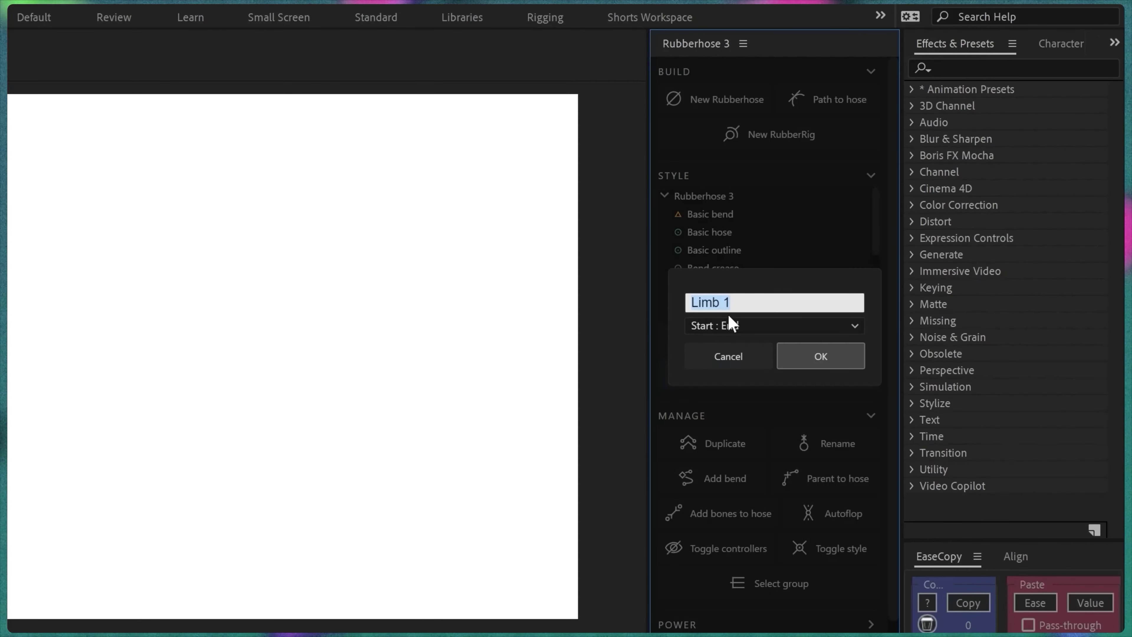
pyautogui.click(807, 360)
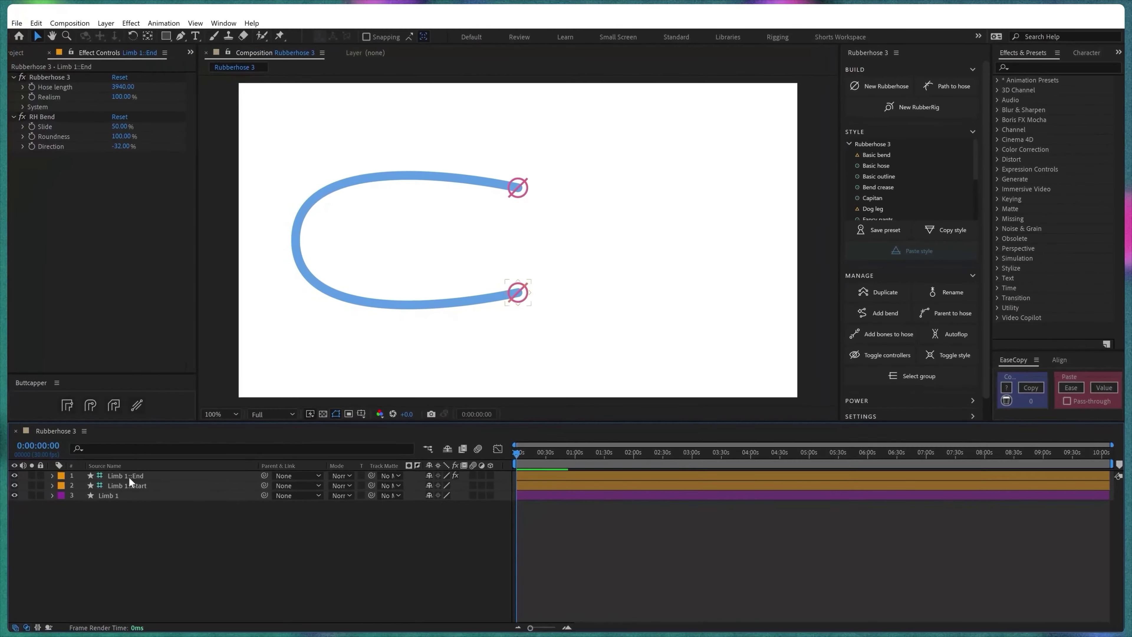
# - Set the hose length of Limb 1 to 530 and its realism to 60%
pyautogui.click(138, 476)
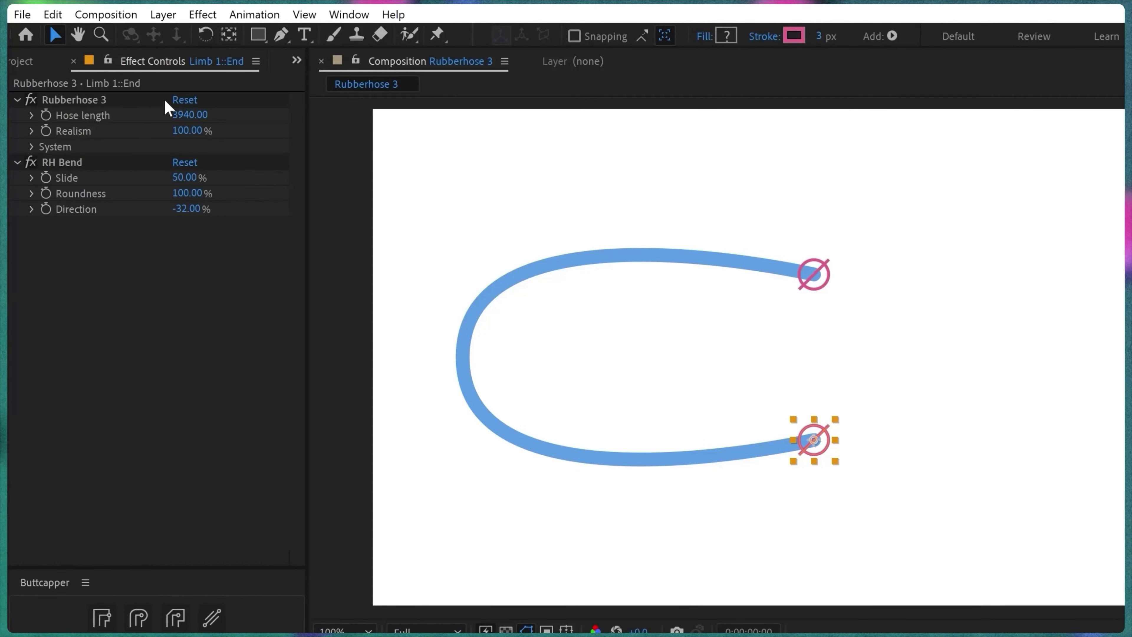
pyautogui.click(190, 115)
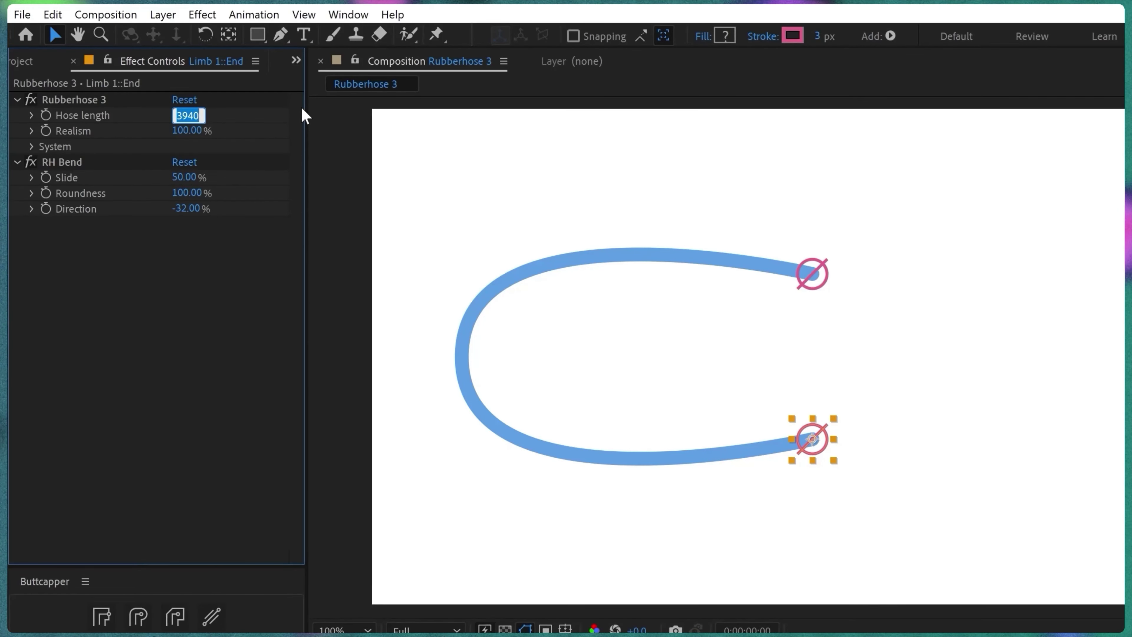
pyautogui.write('530')
pyautogui.press('Return')
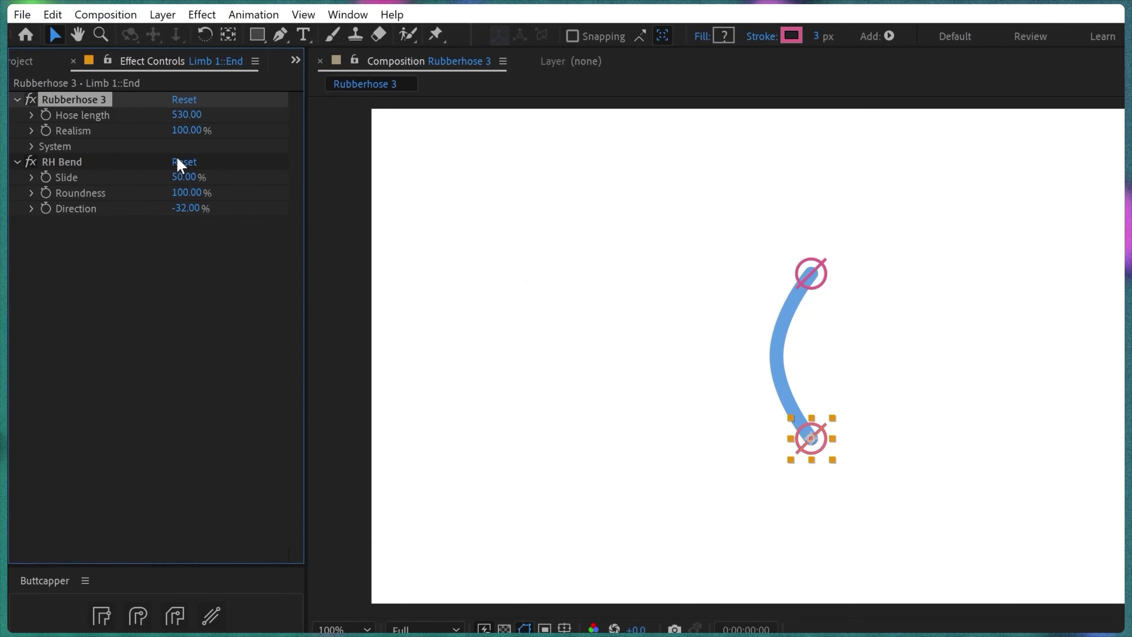
pyautogui.click(188, 131)
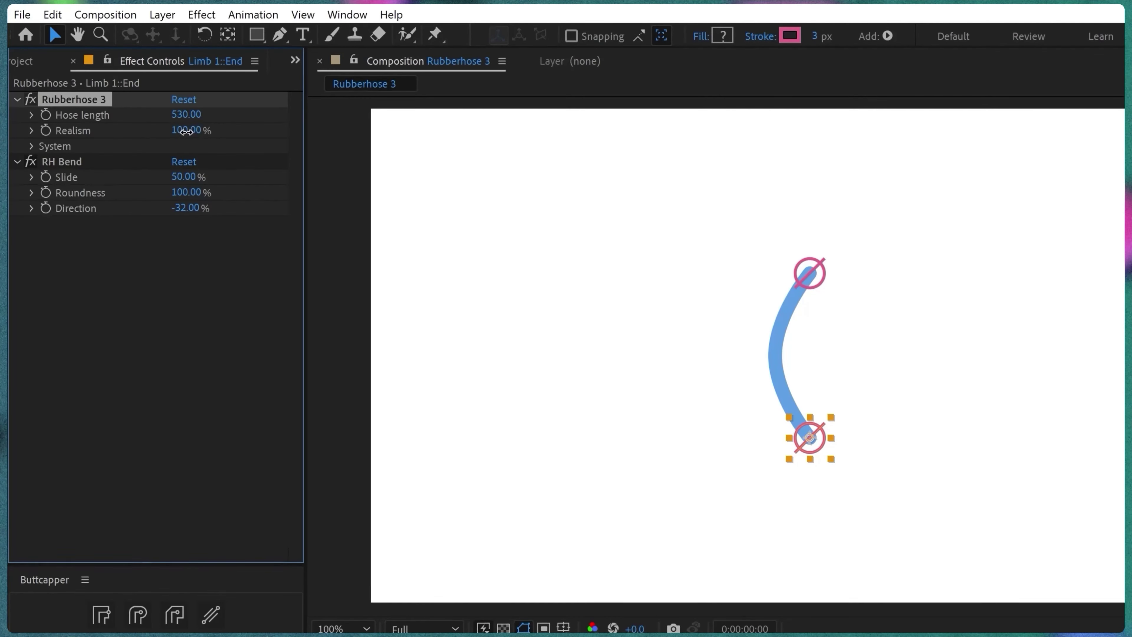
pyautogui.write('60')
pyautogui.press('Return')
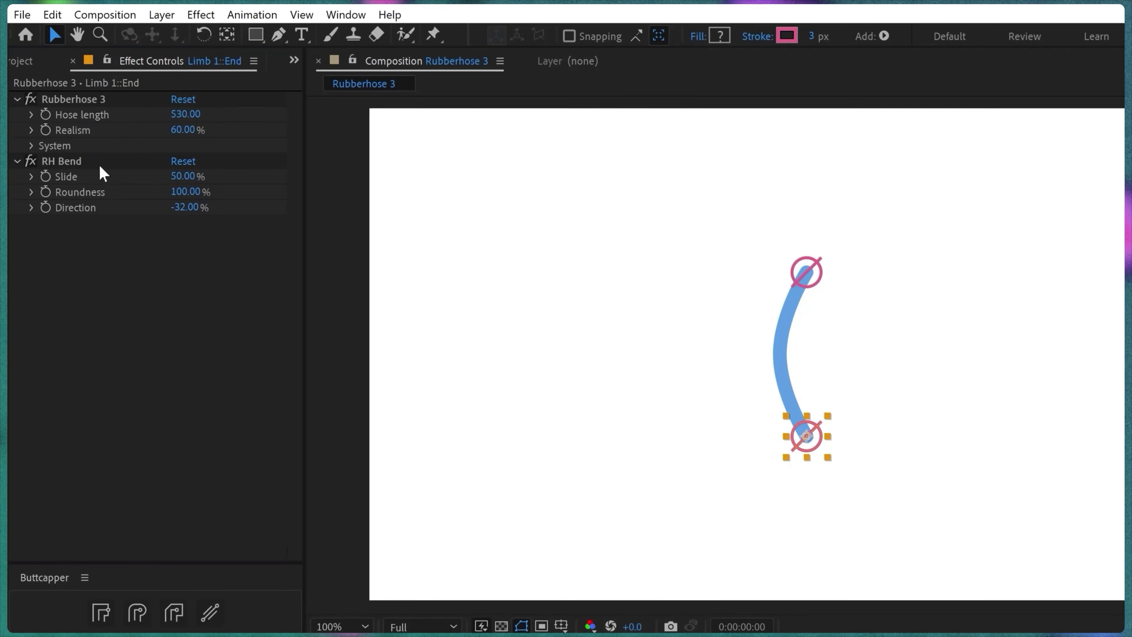
# - Set the hose bend's roundness to 30% and its direction to -37%
pyautogui.click(185, 191)
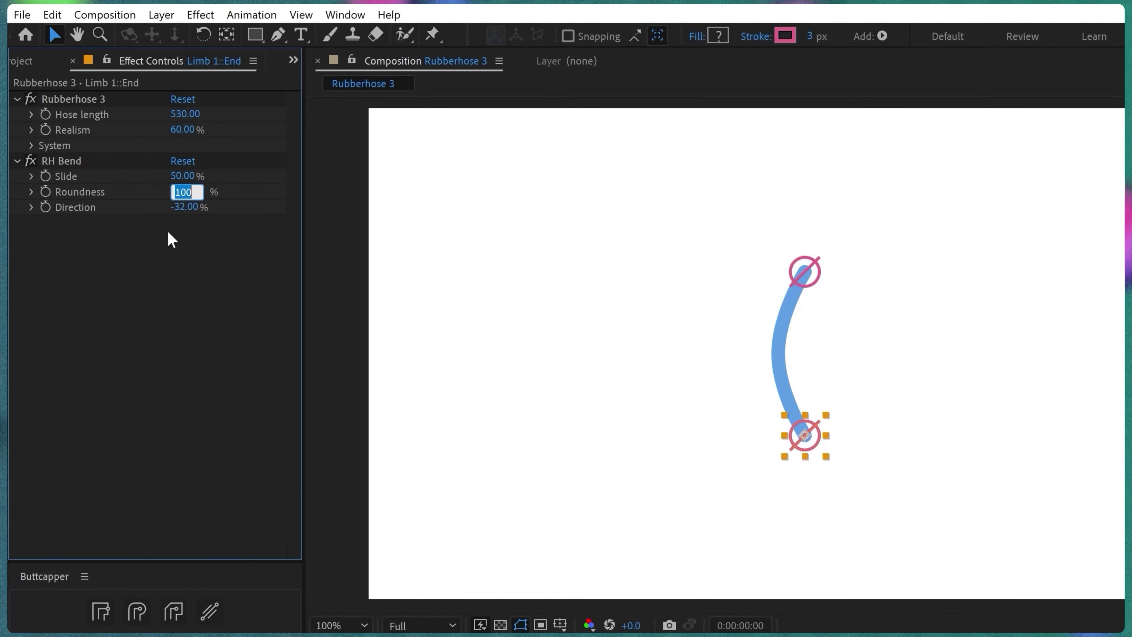
pyautogui.write('30')
pyautogui.press('Return')
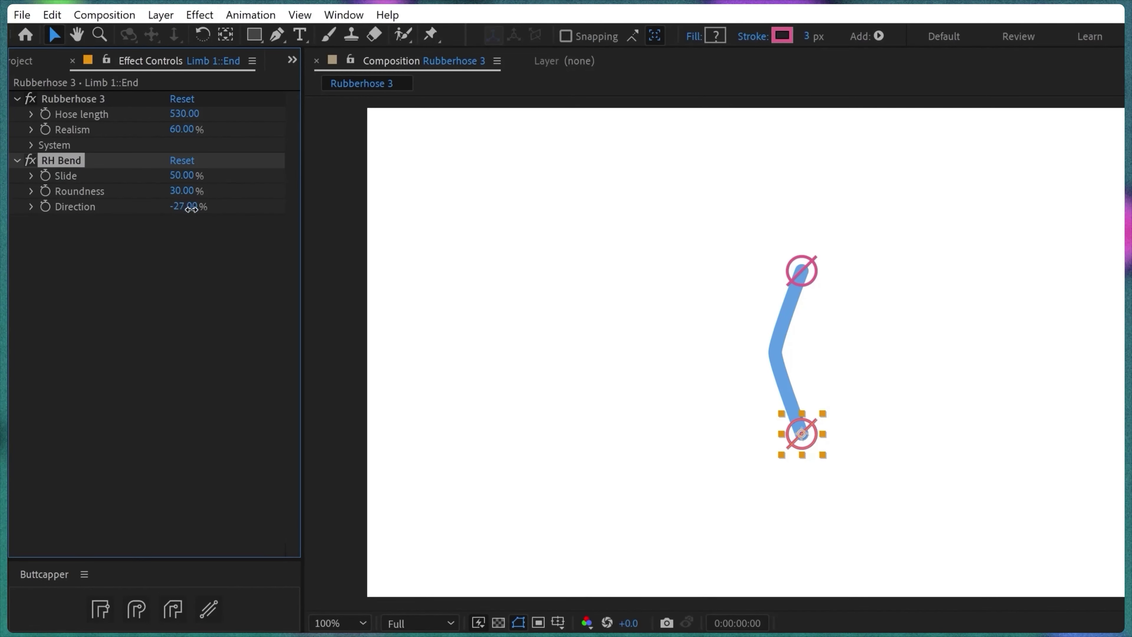
pyautogui.moveTo(277, 242); pyautogui.dragTo(195, 222)
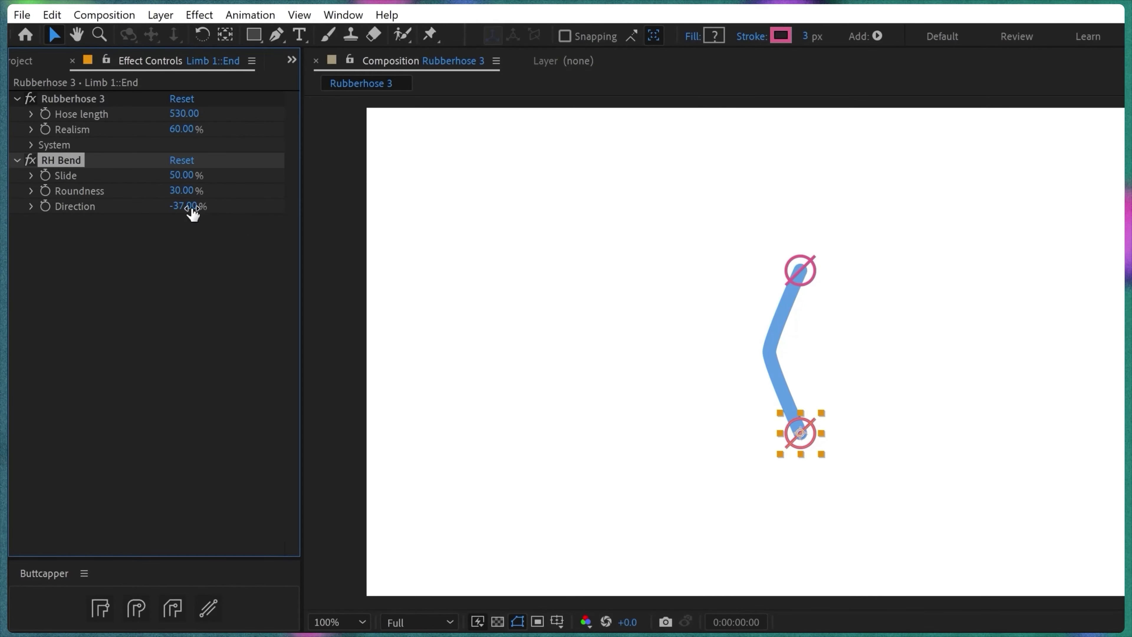
pyautogui.moveTo(187, 174)
pyautogui.mouseDown()
pyautogui.moveTo(165, 175)
pyautogui.moveTo(196, 195)
pyautogui.mouseUp()
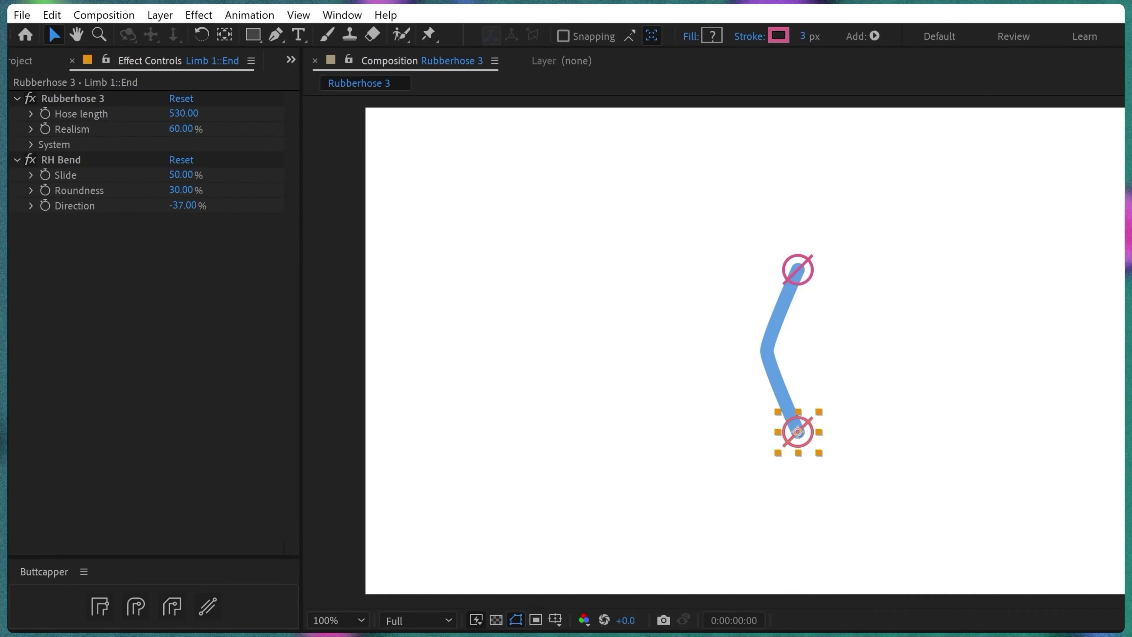
# - Add a second bend to the Limb 1 hose
pyautogui.click(263, 504)
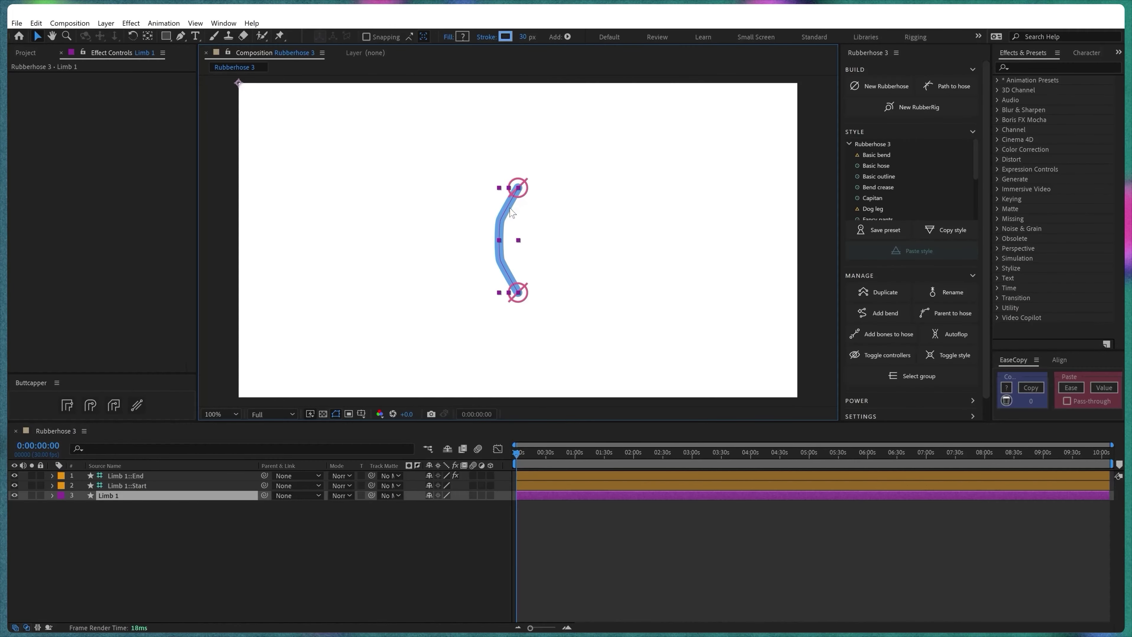
pyautogui.click(220, 512)
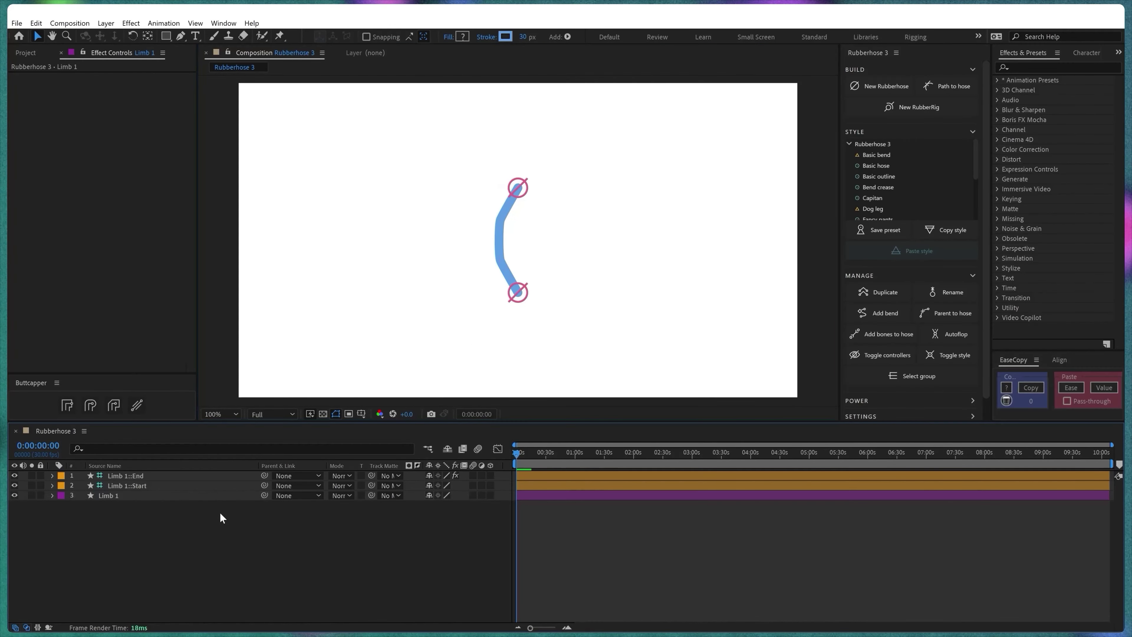
# - Try moving the hose's end controller to test how the two bends behave
pyautogui.click(131, 475)
pyautogui.moveTo(522, 306); pyautogui.dragTo(521, 291)
pyautogui.moveTo(479, 244); pyautogui.dragTo(517, 240)
pyautogui.hotkey('ctrl', 'z')
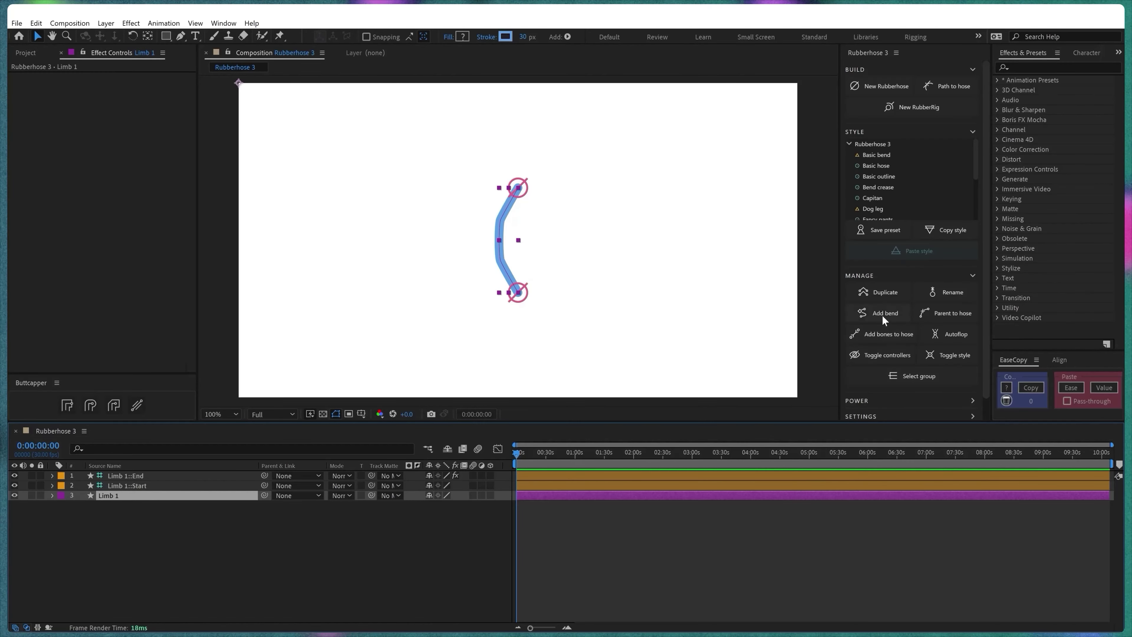
# - Try adding further bends to the Limb 1 hose
pyautogui.click(881, 309)
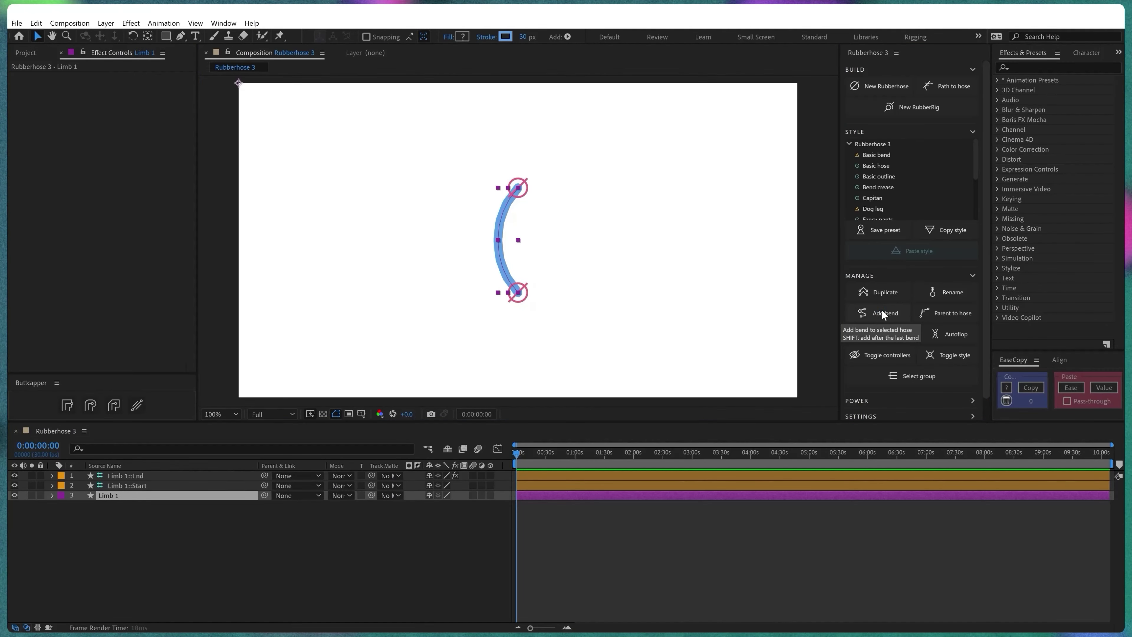
pyautogui.click(882, 309)
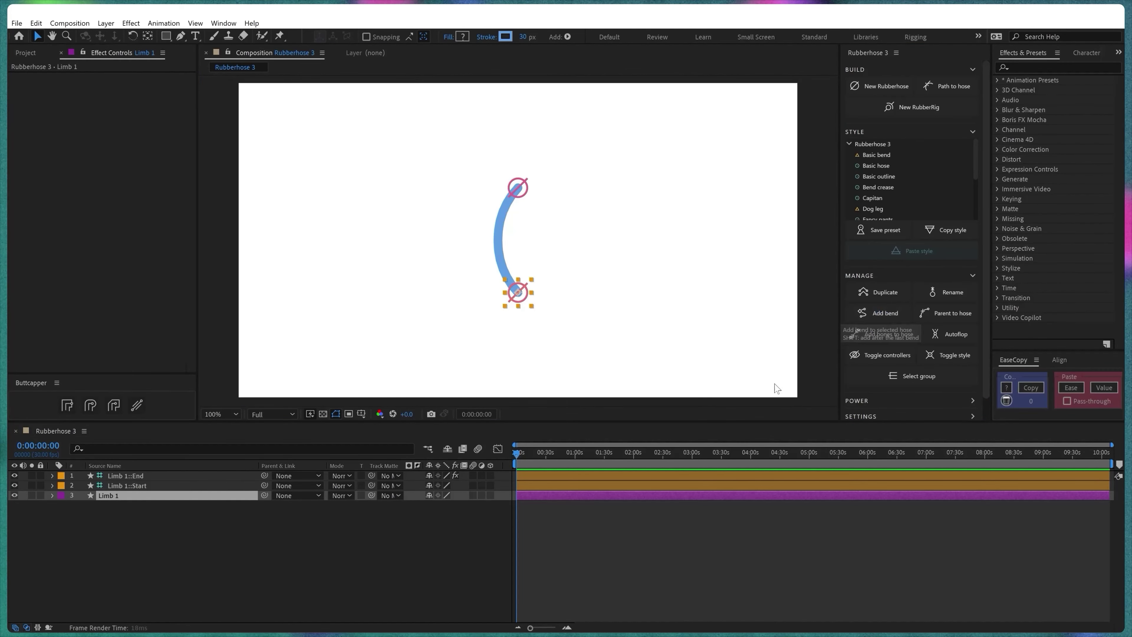
# - Give the two bends different shapes: first bend slide 22.33%, second bend slide 62%, roundness 100% and direction 6%
pyautogui.moveTo(120, 126); pyautogui.dragTo(128, 127)
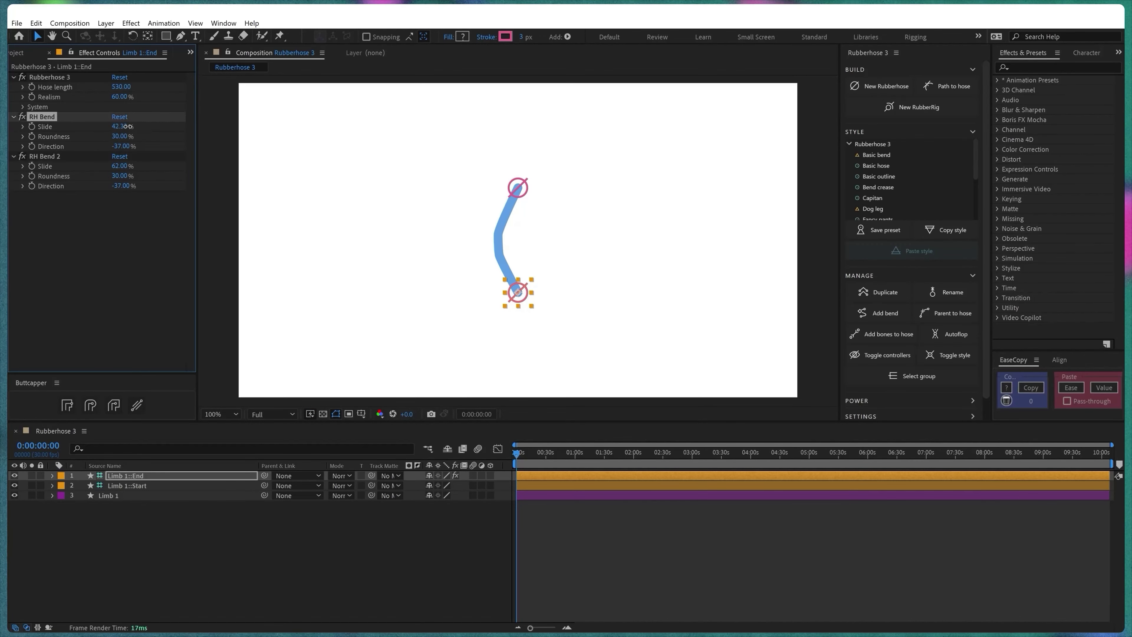
pyautogui.moveTo(119, 185); pyautogui.dragTo(190, 146)
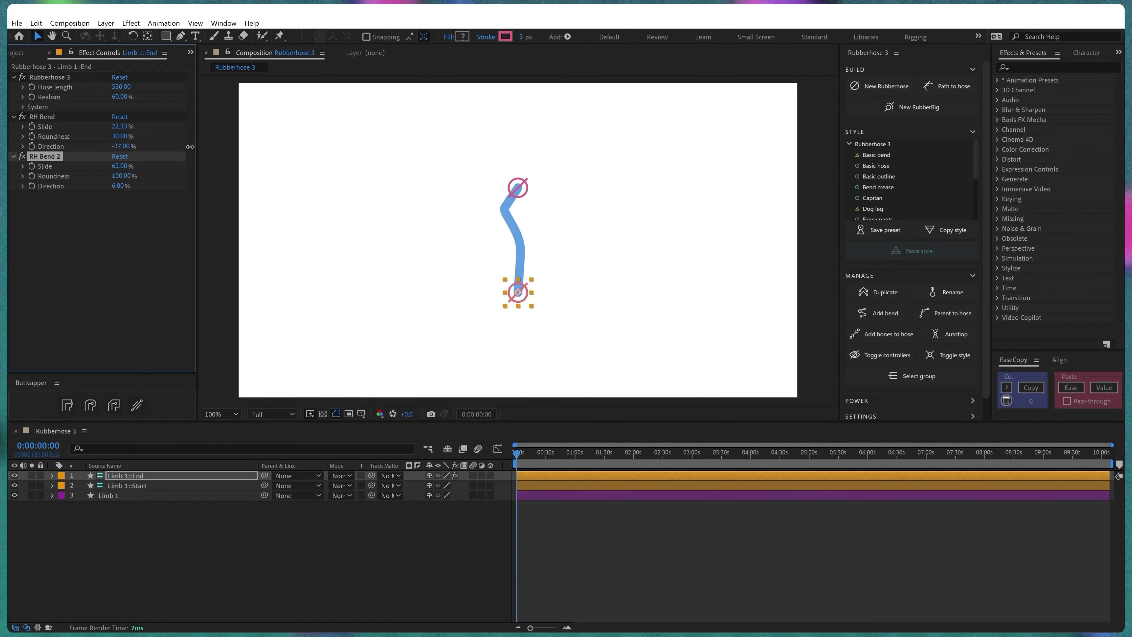
pyautogui.moveTo(121, 137); pyautogui.dragTo(181, 127)
pyautogui.moveTo(518, 293)
pyautogui.mouseDown()
pyautogui.moveTo(461, 256)
pyautogui.moveTo(521, 275)
pyautogui.mouseUp()
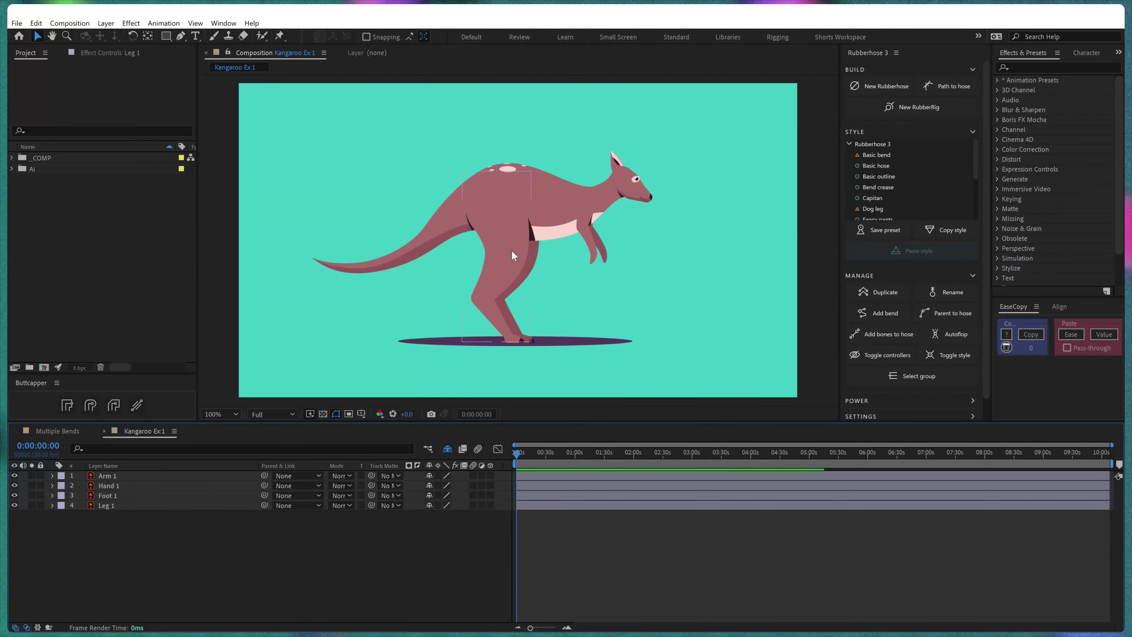
# - Solo the kangaroo's Leg 1 layer and create a new rubberhose named Limb 1 with Start : End controllers
pyautogui.moveTo(511, 249); pyautogui.dragTo(504, 271)
pyautogui.hotkey('ctrl', 'z')
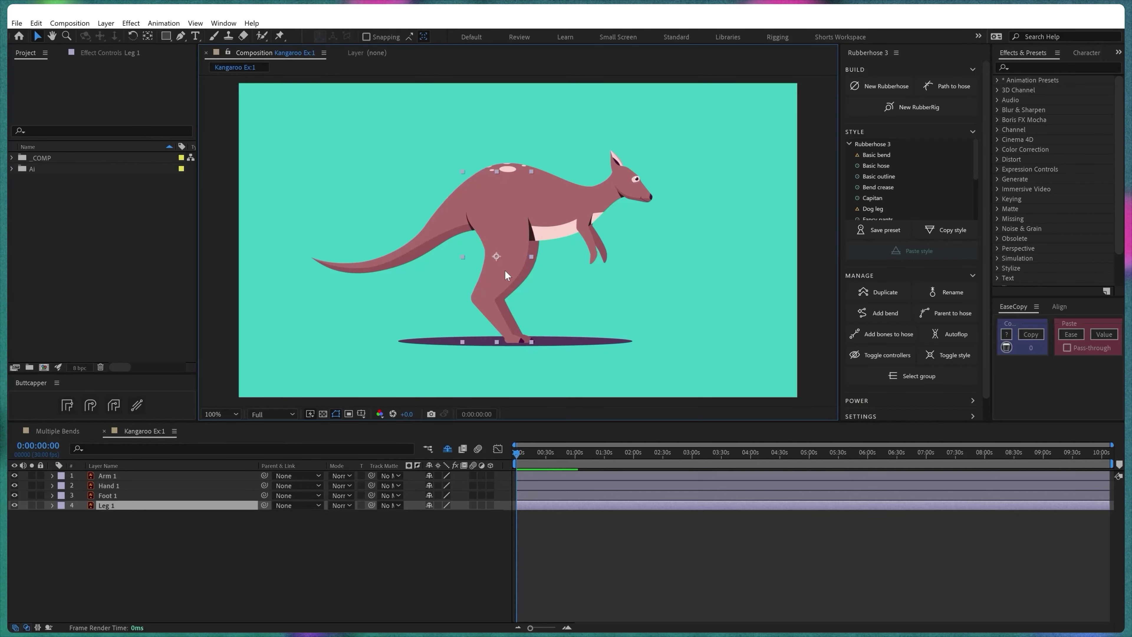
pyautogui.click(32, 505)
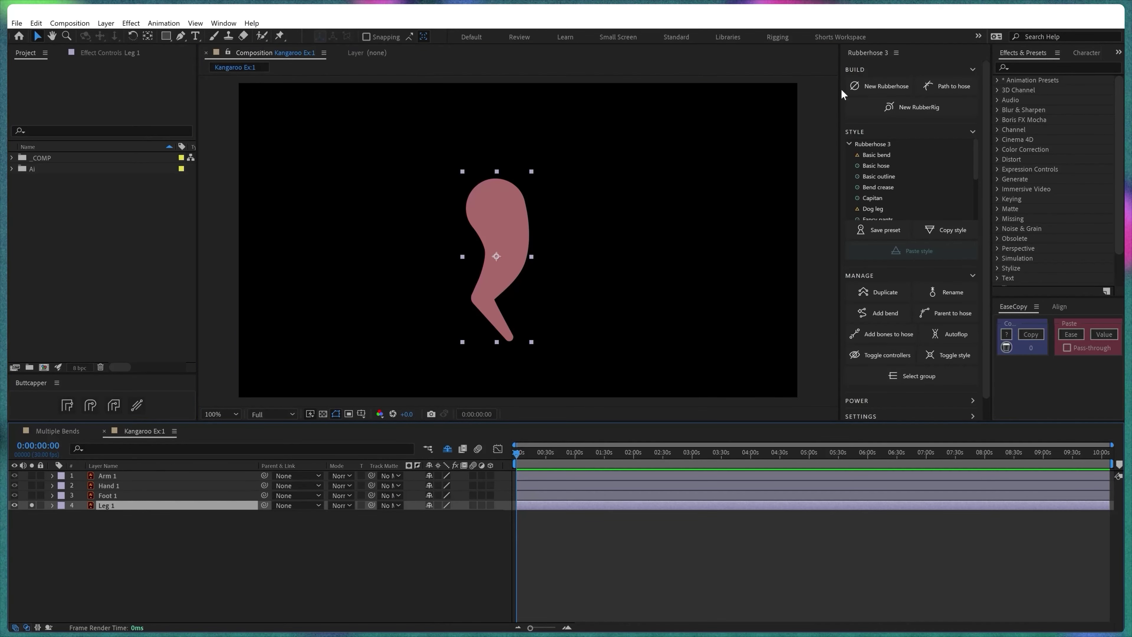
pyautogui.click(872, 90)
pyautogui.click(942, 240)
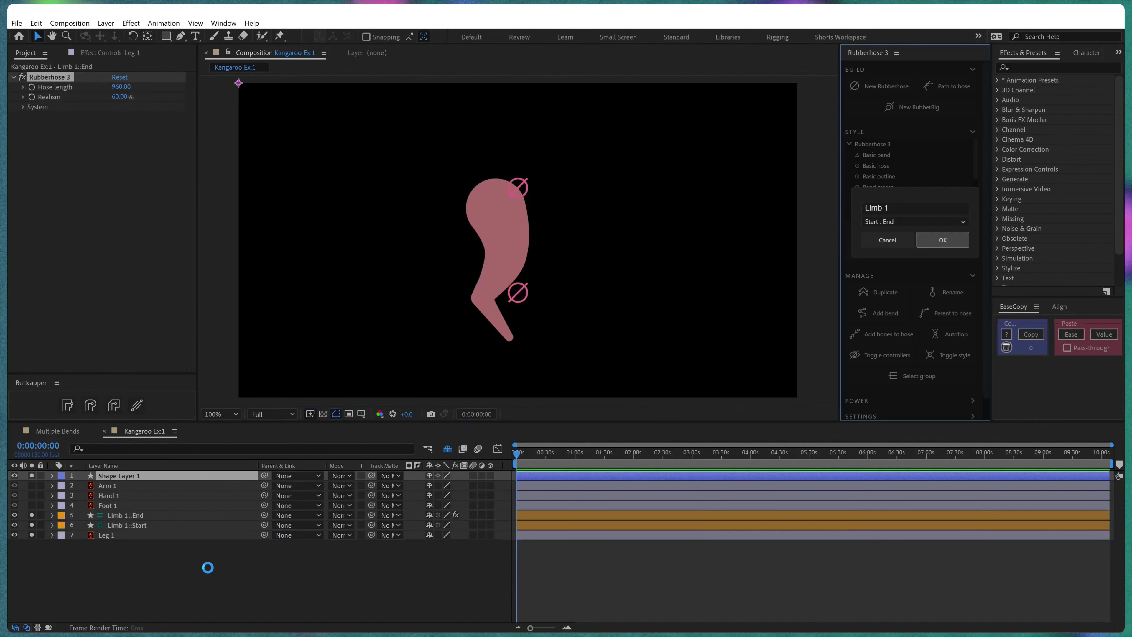
pyautogui.click(152, 578)
# - Place the hose's end controller at the leg's ankle and its start controller at the hip, and set the hose length to 680
pyautogui.moveTo(519, 294); pyautogui.dragTo(547, 326)
pyautogui.scroll(2, 499, 342)
pyautogui.scroll(-4, 548, 330)
pyautogui.moveTo(533, 120); pyautogui.dragTo(517, 205)
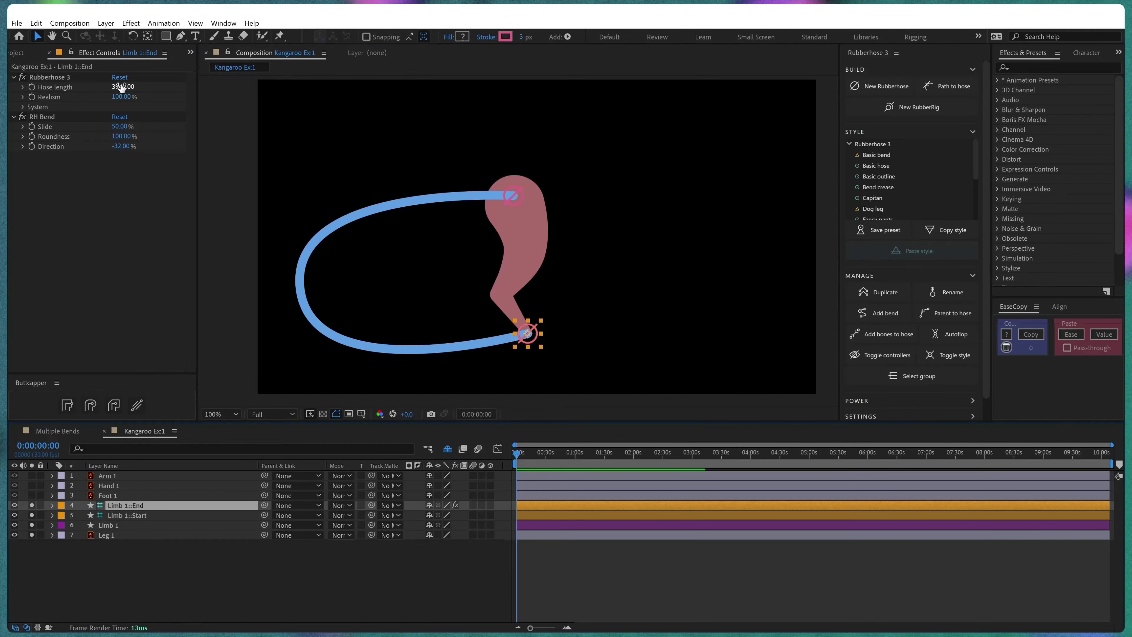
pyautogui.moveTo(121, 87); pyautogui.dragTo(88, 87)
# - Set the Limb 1 hose's stroke width to 200 px and add a second bend to it
pyautogui.click(121, 525)
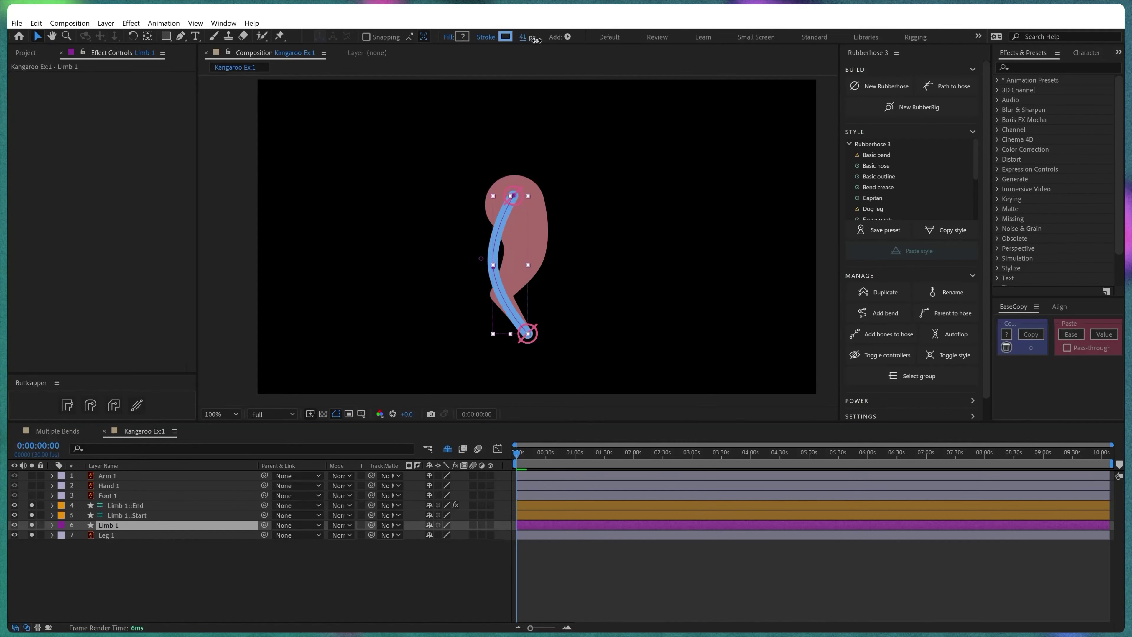
pyautogui.moveTo(537, 41); pyautogui.dragTo(599, 45)
pyautogui.click(523, 38)
pyautogui.write('200')
pyautogui.press('Return')
pyautogui.click(147, 526)
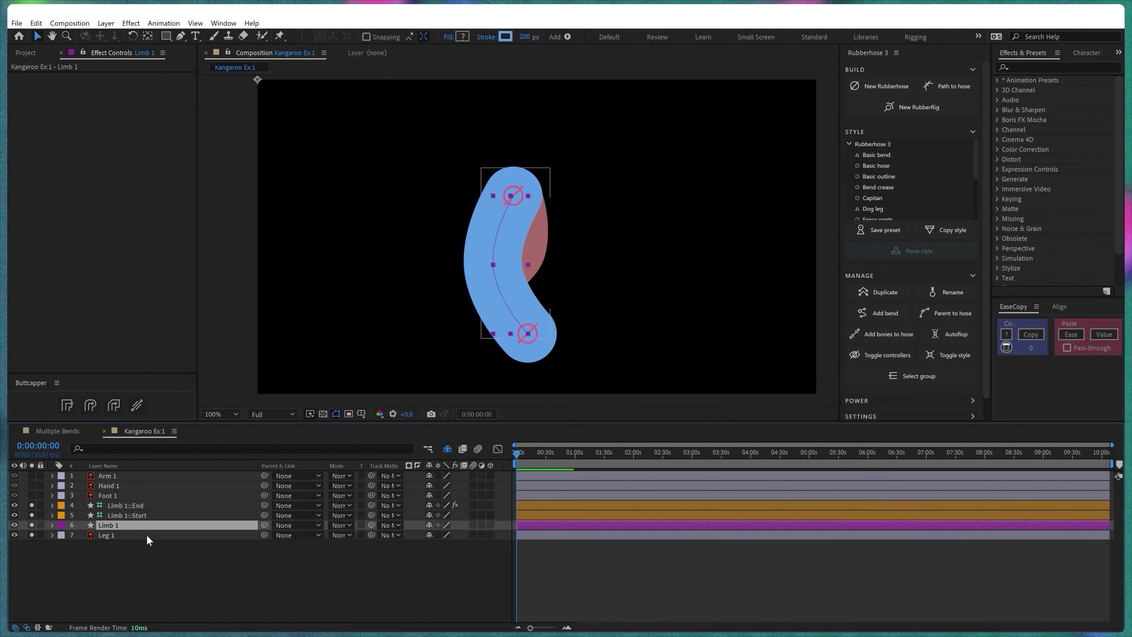
pyautogui.click(882, 312)
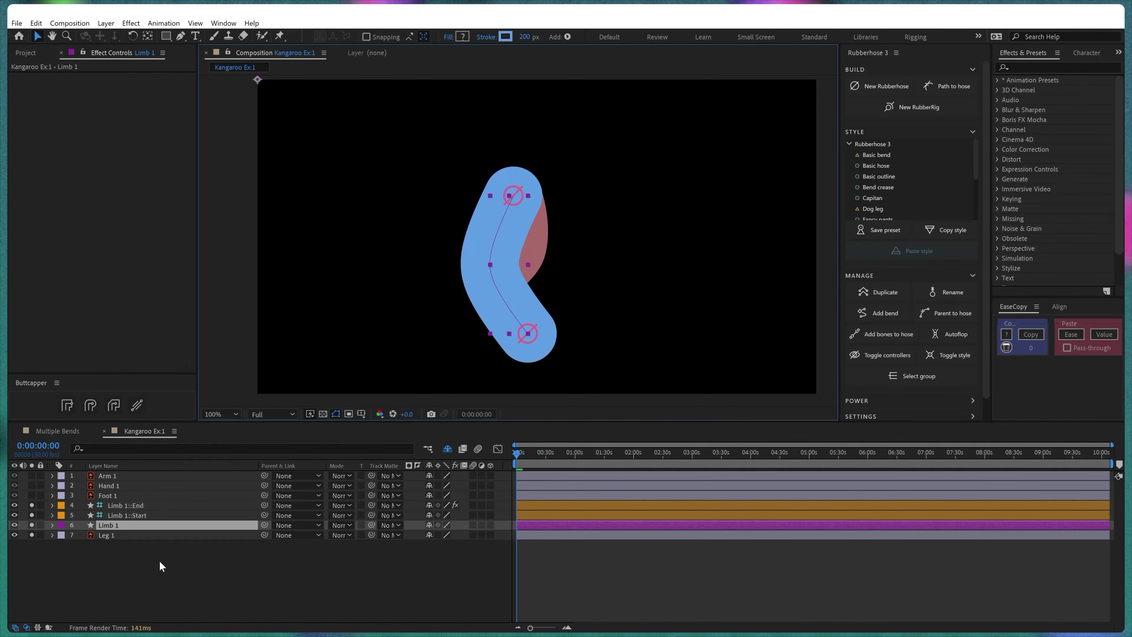
# - Move the Leg 1 layer above the hose layers and set its opacity to 50%
pyautogui.click(124, 535)
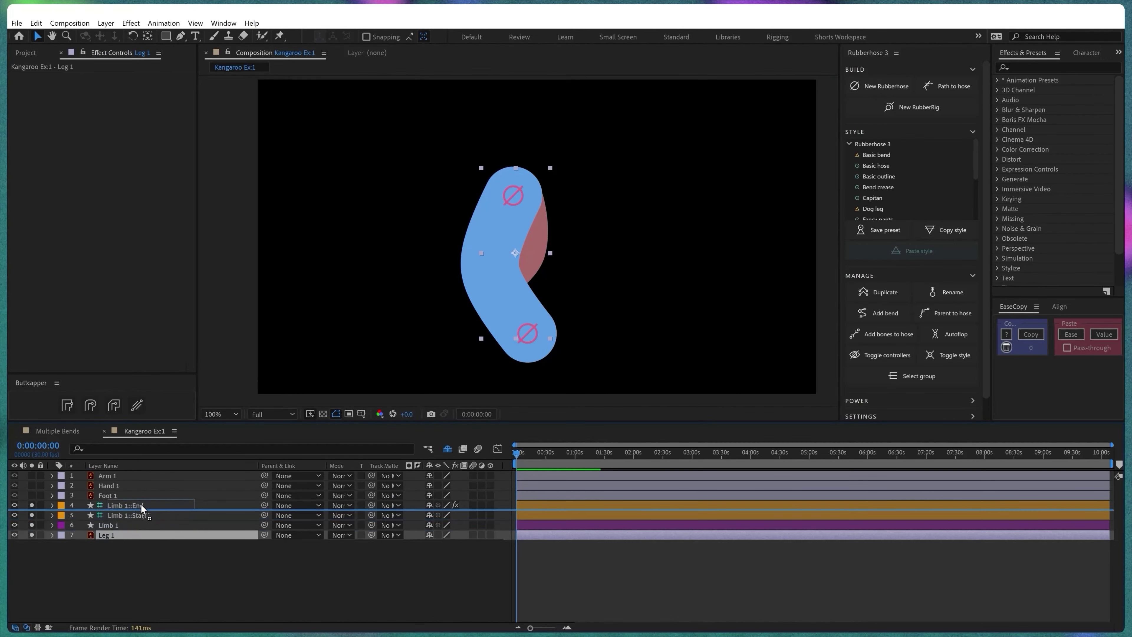
pyautogui.moveTo(143, 498); pyautogui.dragTo(143, 499)
pyautogui.press('t')
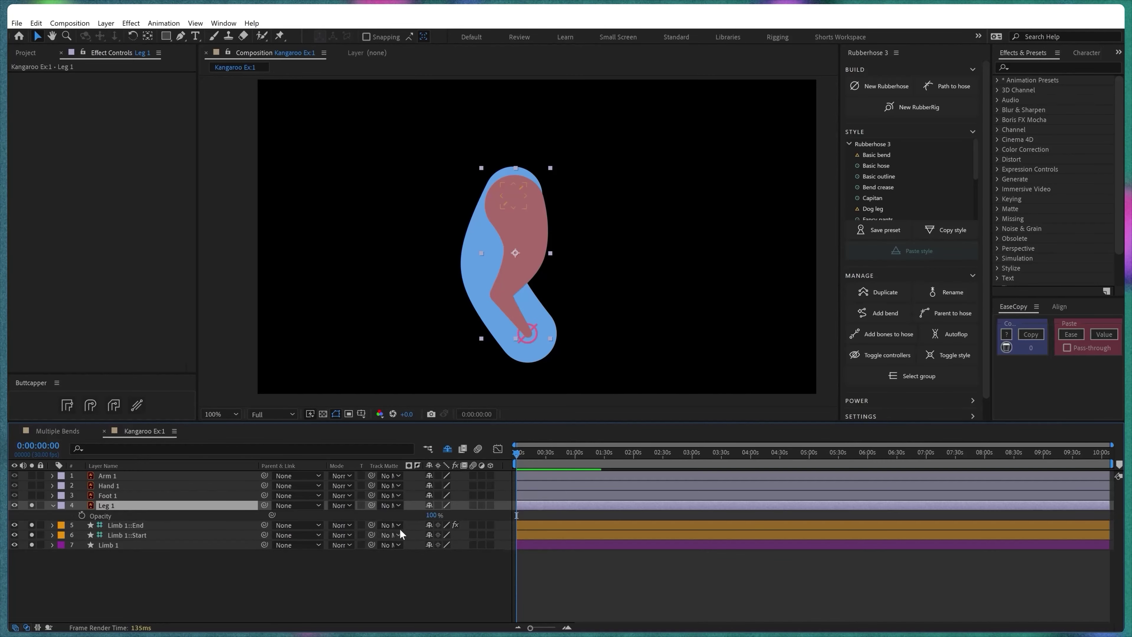
pyautogui.moveTo(432, 516); pyautogui.dragTo(409, 516)
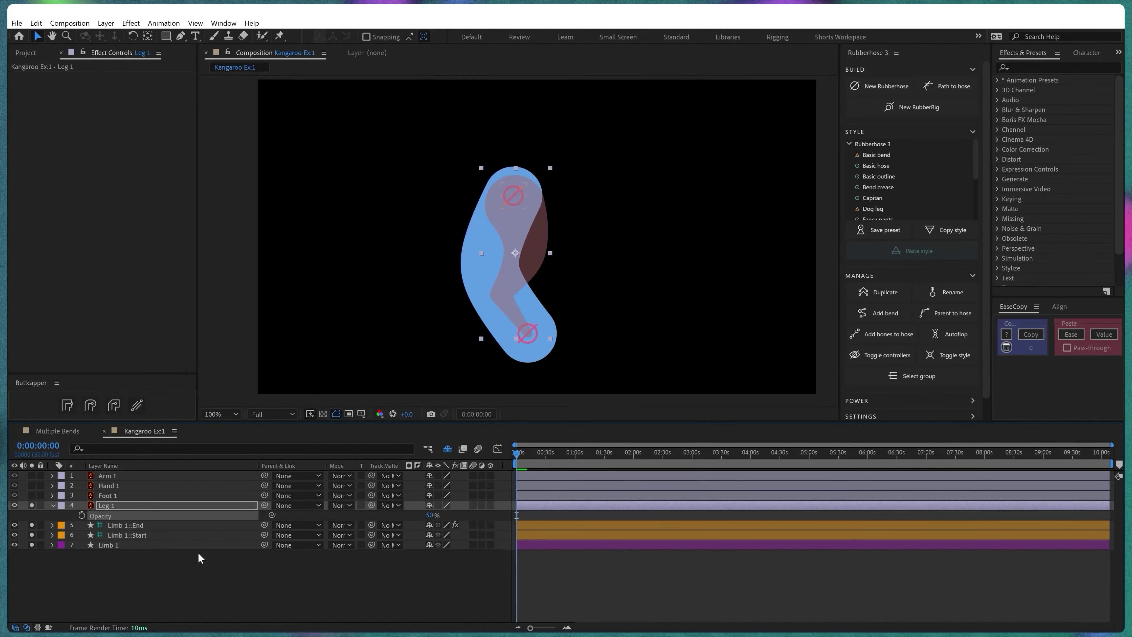
# - Set the slide of the leg hose's first bend to 27% and of the second bend to 69%
pyautogui.click(134, 526)
pyautogui.moveTo(120, 127); pyautogui.dragTo(102, 120)
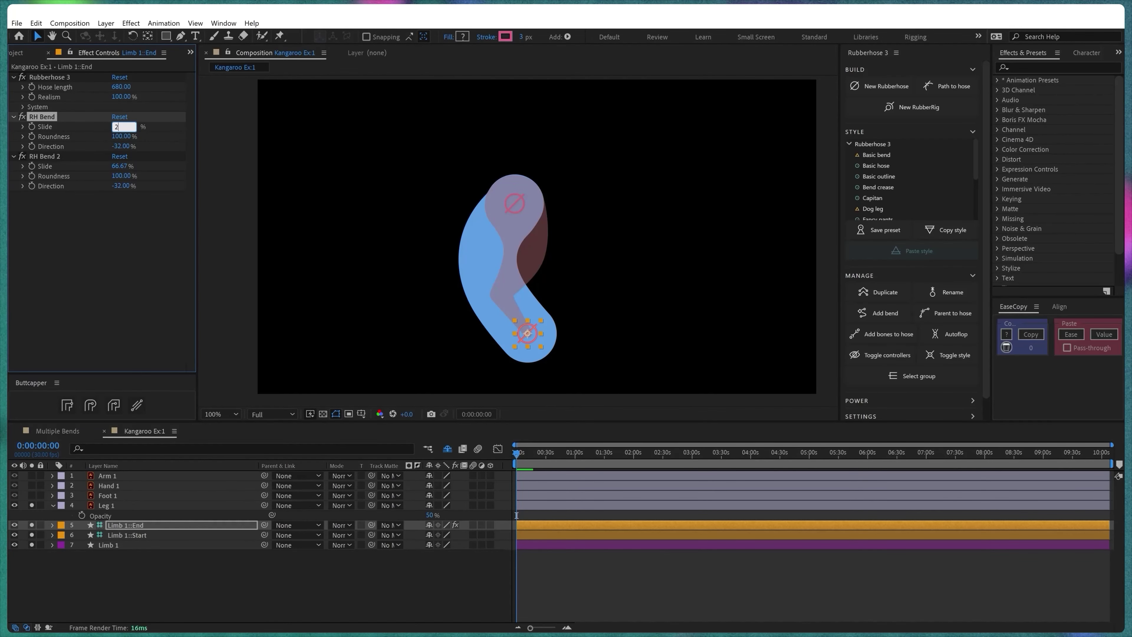
pyautogui.moveTo(121, 167); pyautogui.dragTo(134, 170)
pyautogui.click(130, 169)
pyautogui.write('69')
pyautogui.press('Return')
# - Set the first bend's direction to 9%, and the second bend's roundness to 15% and direction to -47%
pyautogui.moveTo(119, 149); pyautogui.dragTo(147, 149)
pyautogui.click(122, 176)
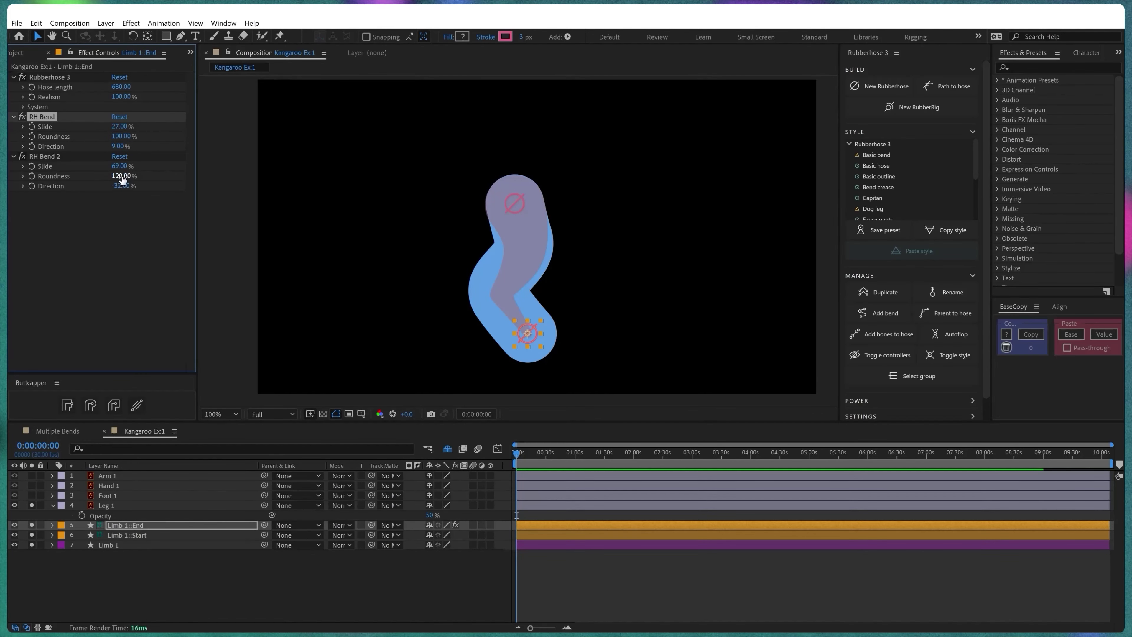
pyautogui.write('15')
pyautogui.press('Return')
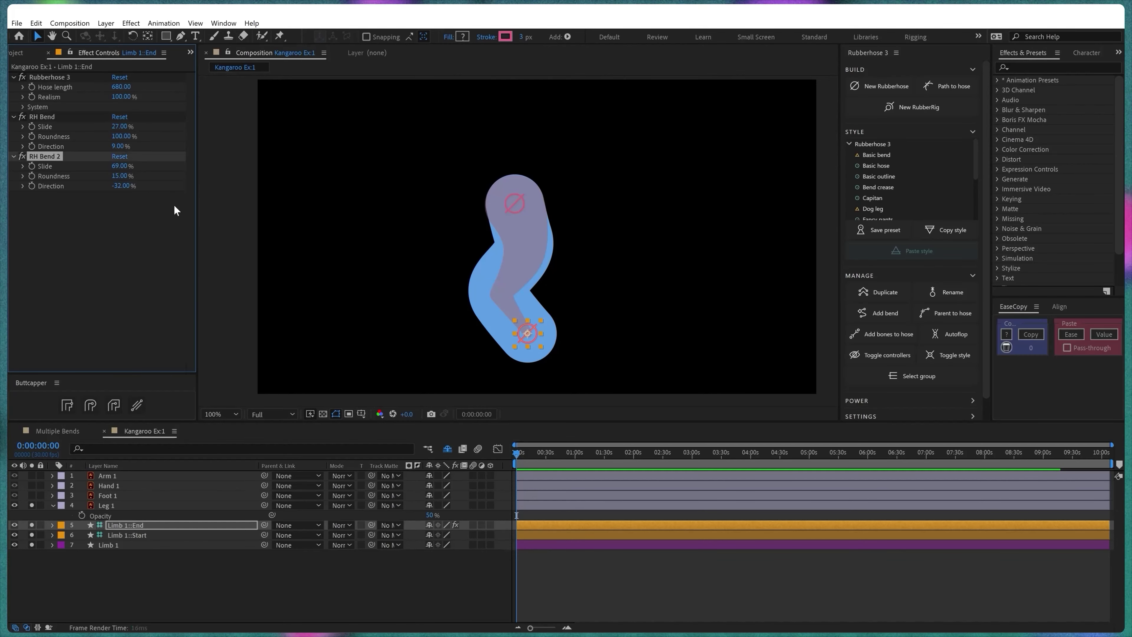
pyautogui.moveTo(122, 186); pyautogui.dragTo(116, 185)
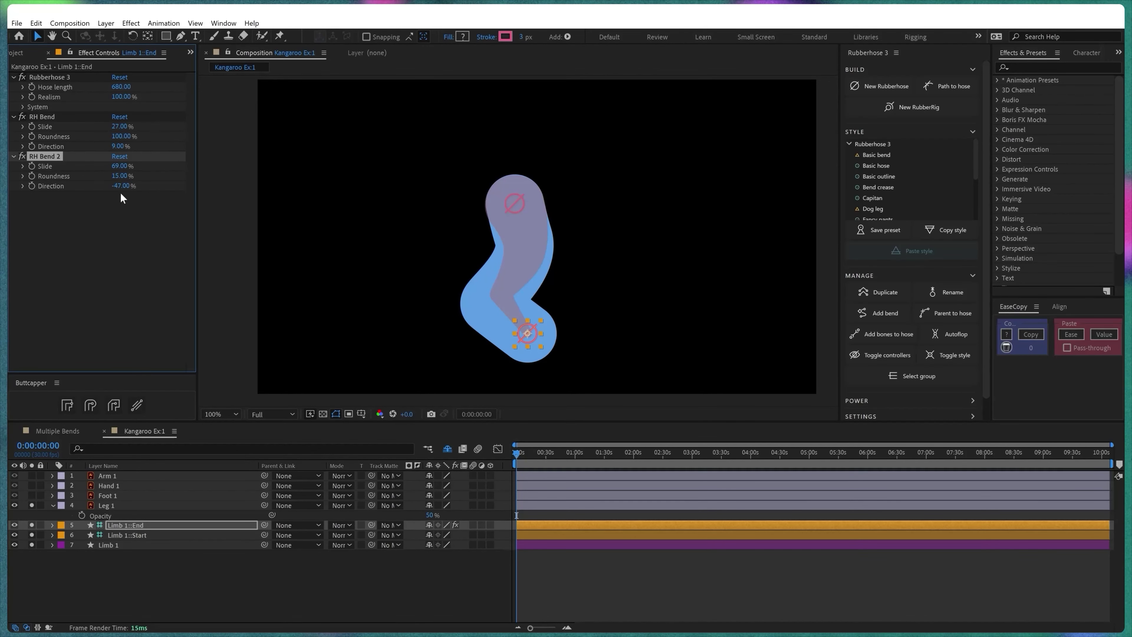
# - Reveal the Taper properties of Stroke 1 in the Limb 1 layer's Basic hose style
pyautogui.click(122, 547)
pyautogui.click(122, 545)
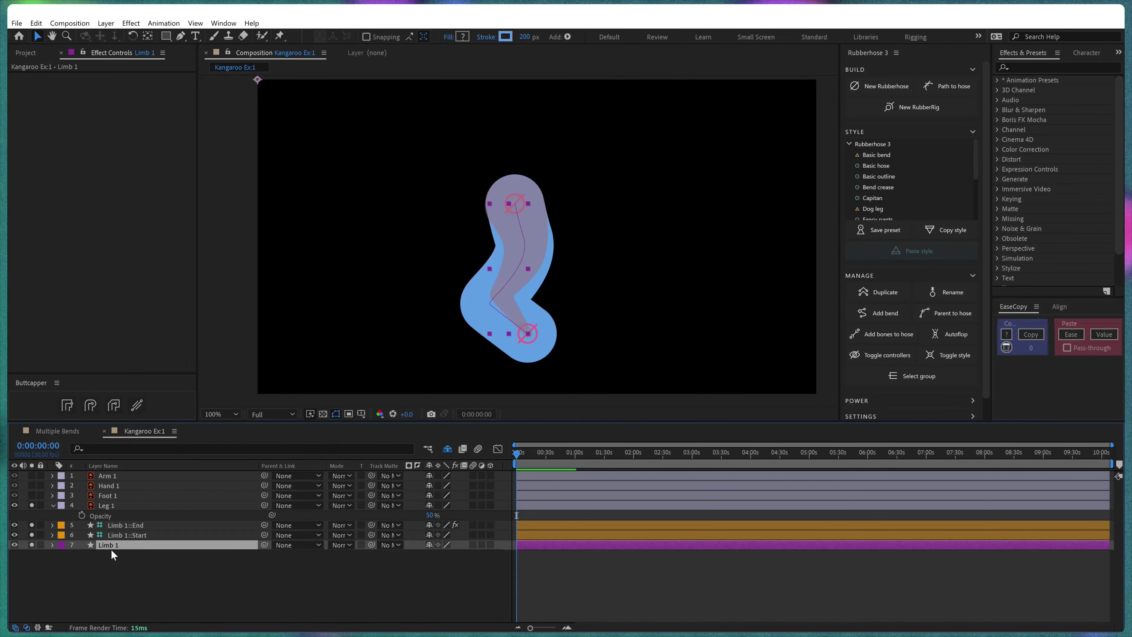
pyautogui.click(52, 545)
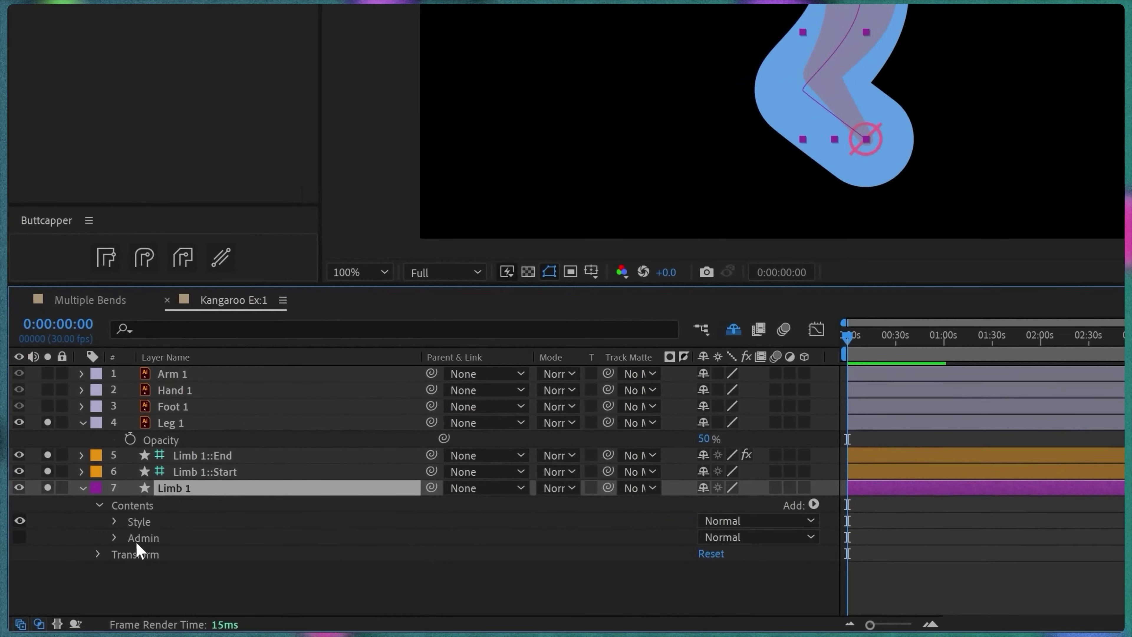
pyautogui.click(114, 521)
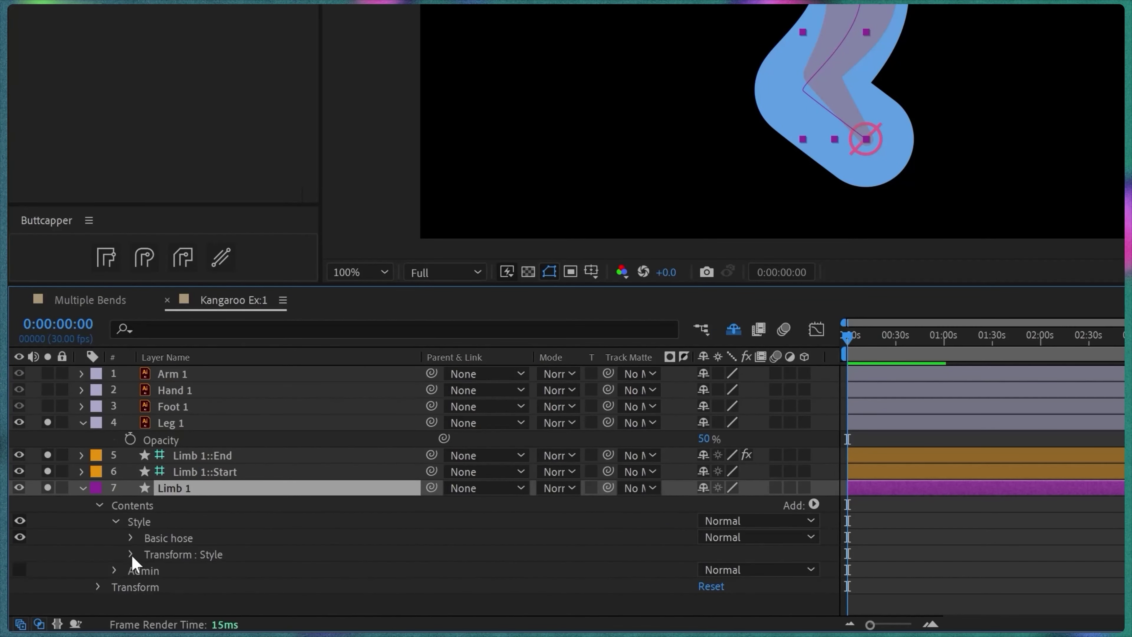
pyautogui.click(132, 538)
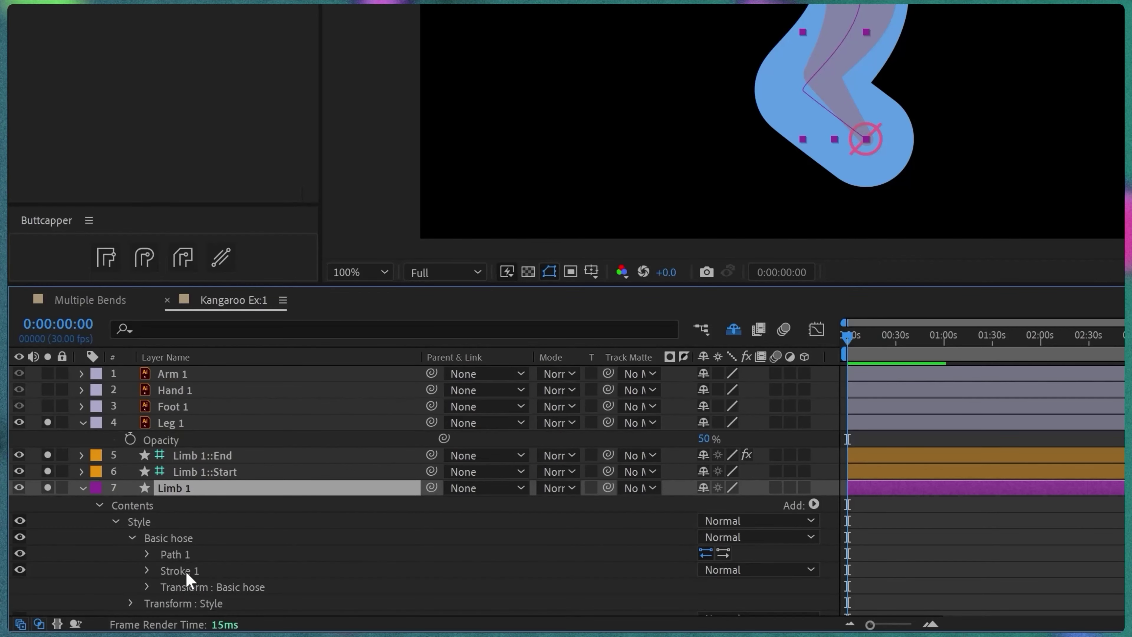
pyautogui.click(146, 571)
pyautogui.scroll(-4, 268, 562)
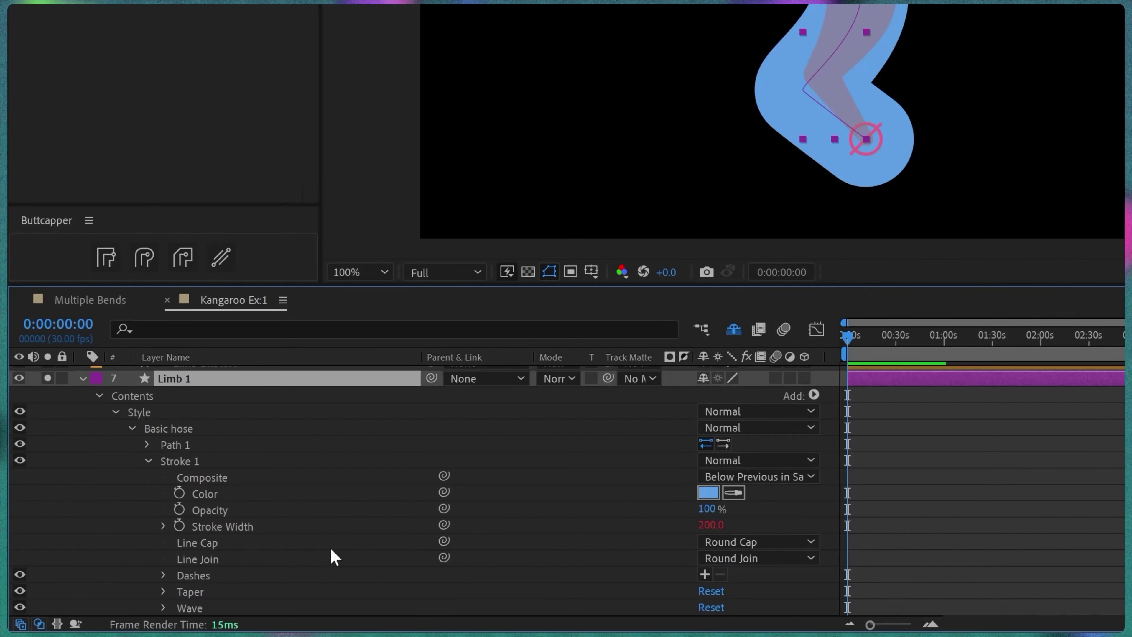
pyautogui.click(163, 543)
pyautogui.scroll(-3, 213, 507)
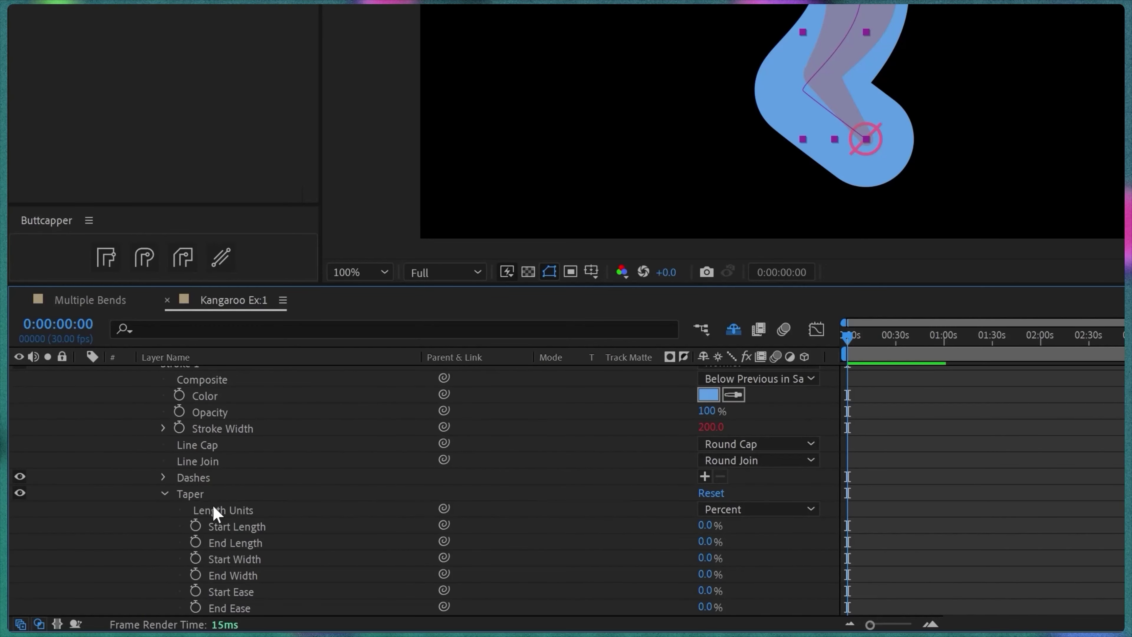
# - Taper the Limb 1 stroke with End Length at 84% and End Width at 14%
pyautogui.scroll(-3, 217, 490)
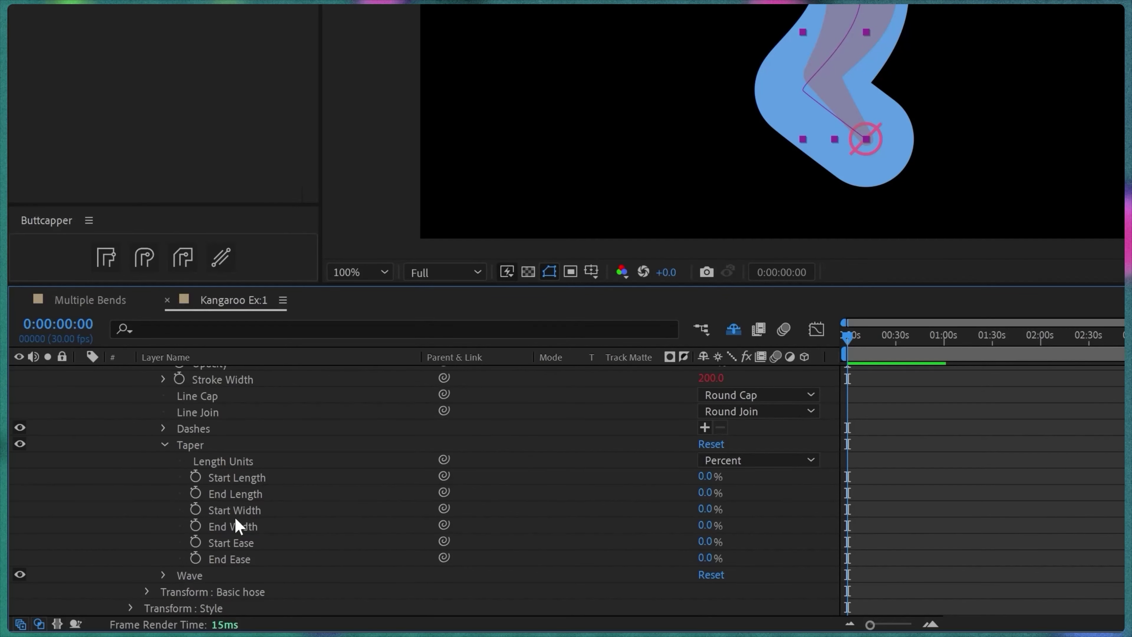
pyautogui.scroll(1, 236, 526)
pyautogui.moveTo(706, 509)
pyautogui.mouseDown()
pyautogui.moveTo(735, 523)
pyautogui.moveTo(712, 508)
pyautogui.mouseUp()
pyautogui.write('84')
pyautogui.press('Return')
pyautogui.press('Tab')
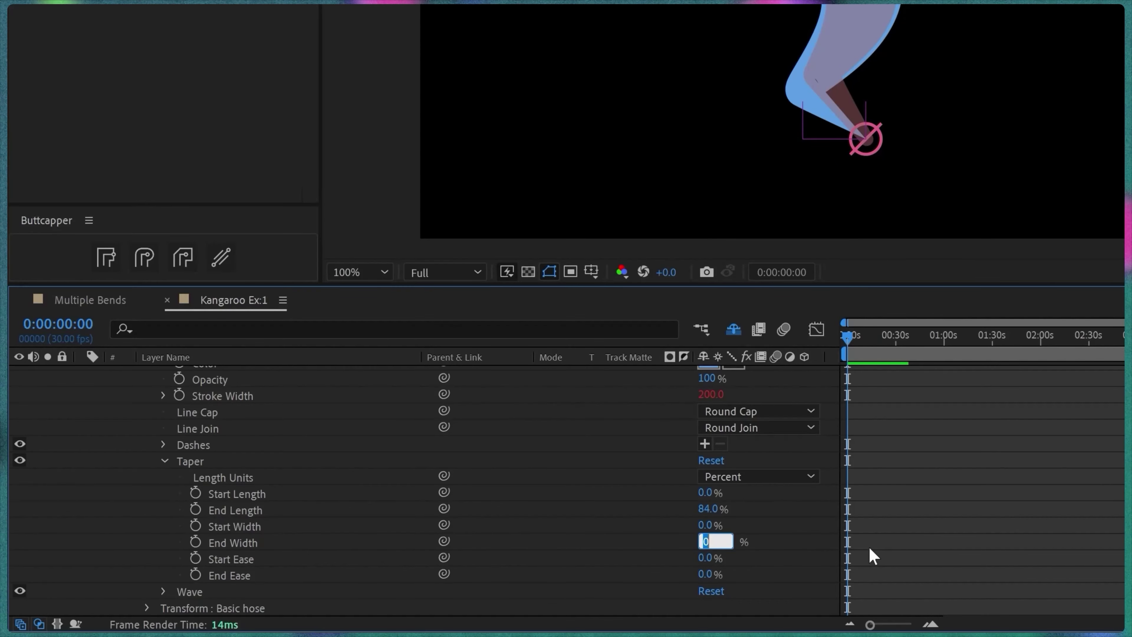
pyautogui.press('Return')
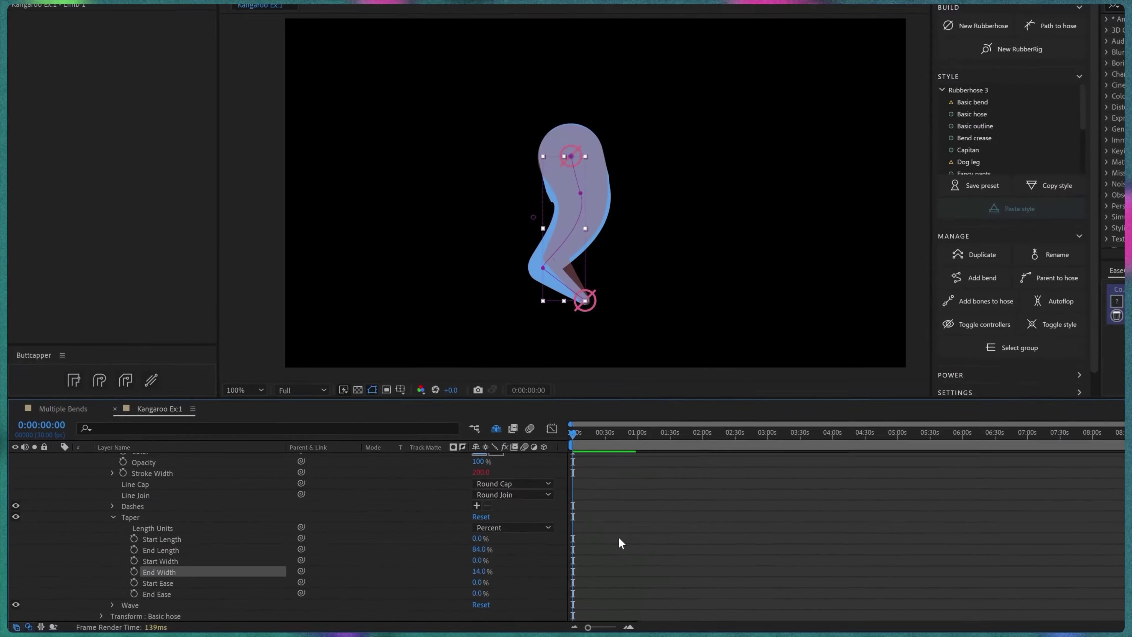
# - Set the direction of the leg hose's second bend to -31% to fit the tapered hose to the artwork
pyautogui.click(866, 138)
pyautogui.click(122, 186)
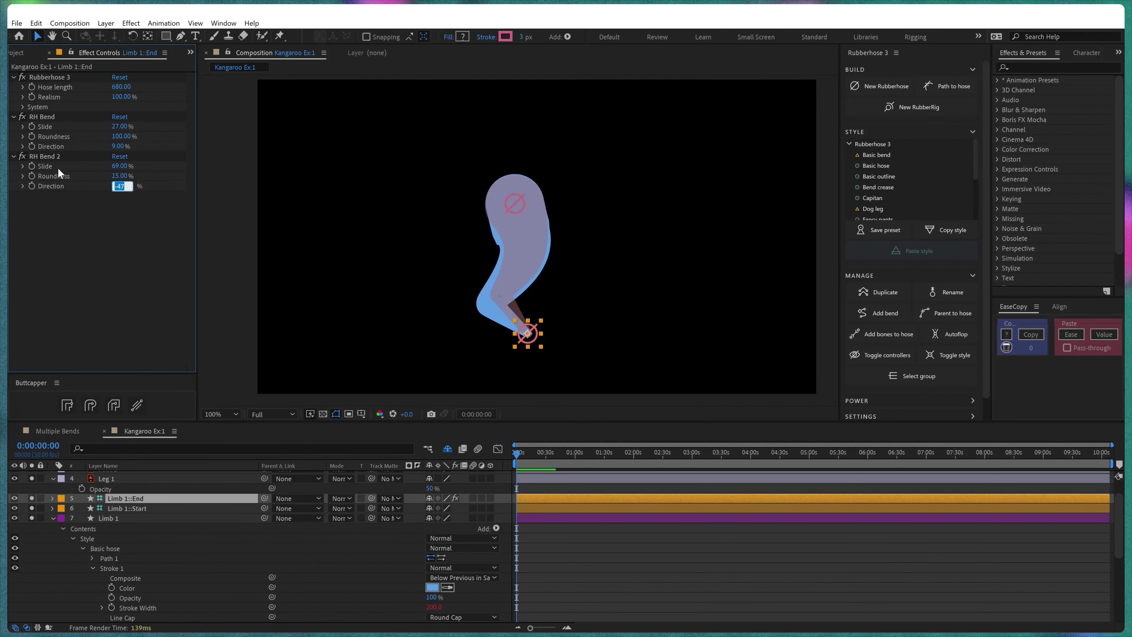
pyautogui.press('Down')
pyautogui.press('Down')
pyautogui.press('Down')
pyautogui.hotkey('shift', 'Up')
pyautogui.press('Up')
pyautogui.press('Up')
pyautogui.press('Up')
pyautogui.press('Up')
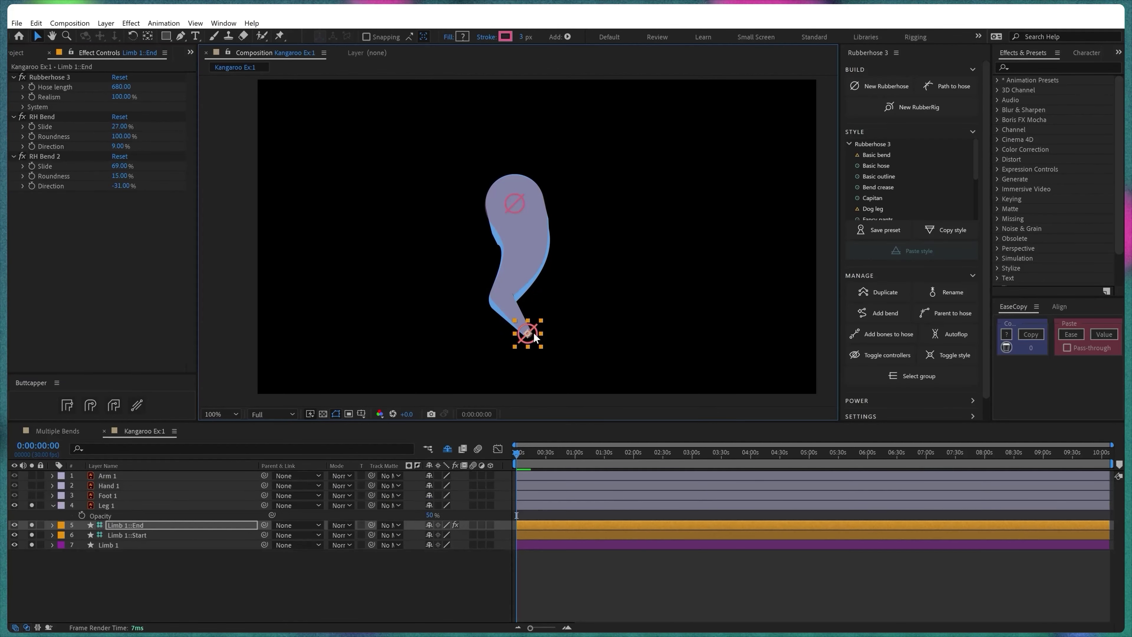
pyautogui.moveTo(396, 274); pyautogui.dragTo(514, 339)
# - Restore the Leg 1 artwork's opacity to 100% and move it to the right, clear of the hose
pyautogui.click(134, 506)
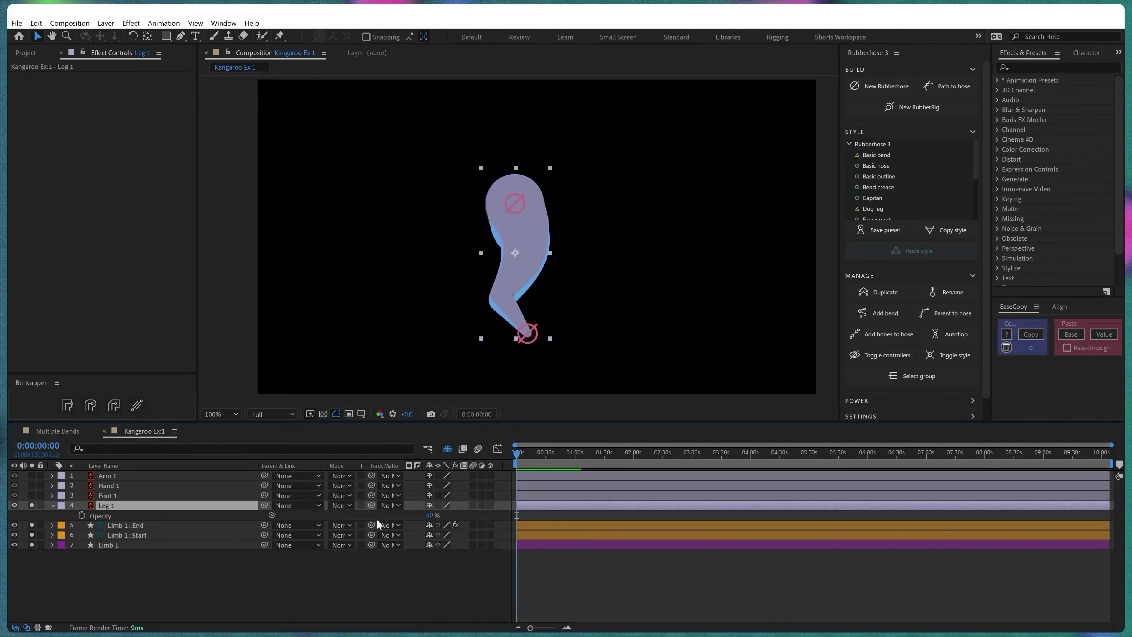
pyautogui.moveTo(431, 515); pyautogui.dragTo(589, 513)
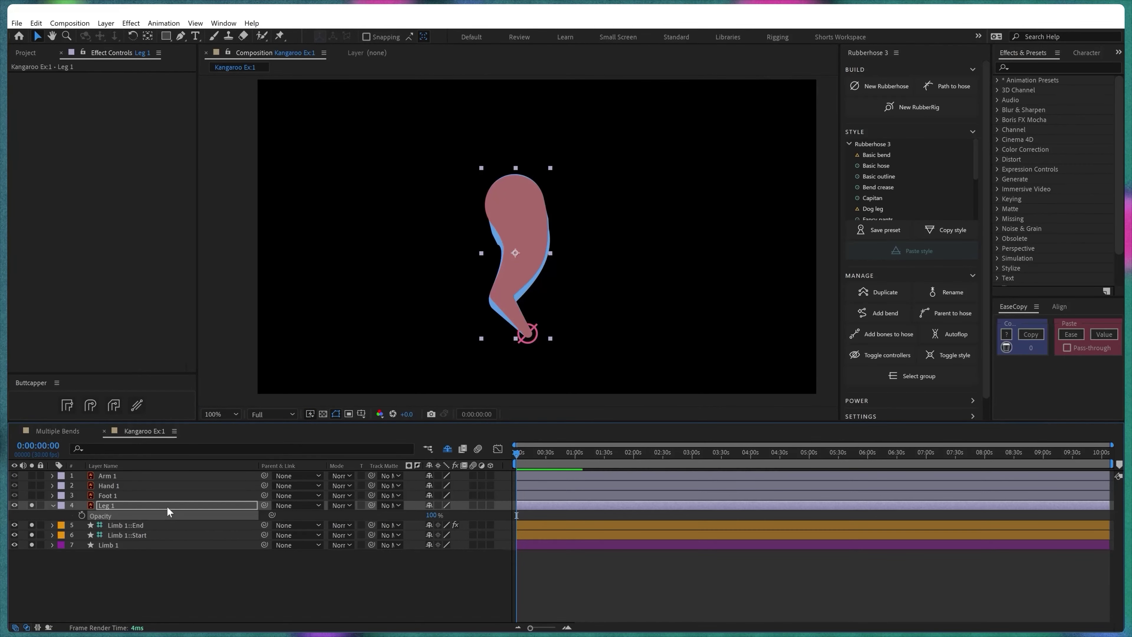
pyautogui.moveTo(526, 268); pyautogui.dragTo(719, 268)
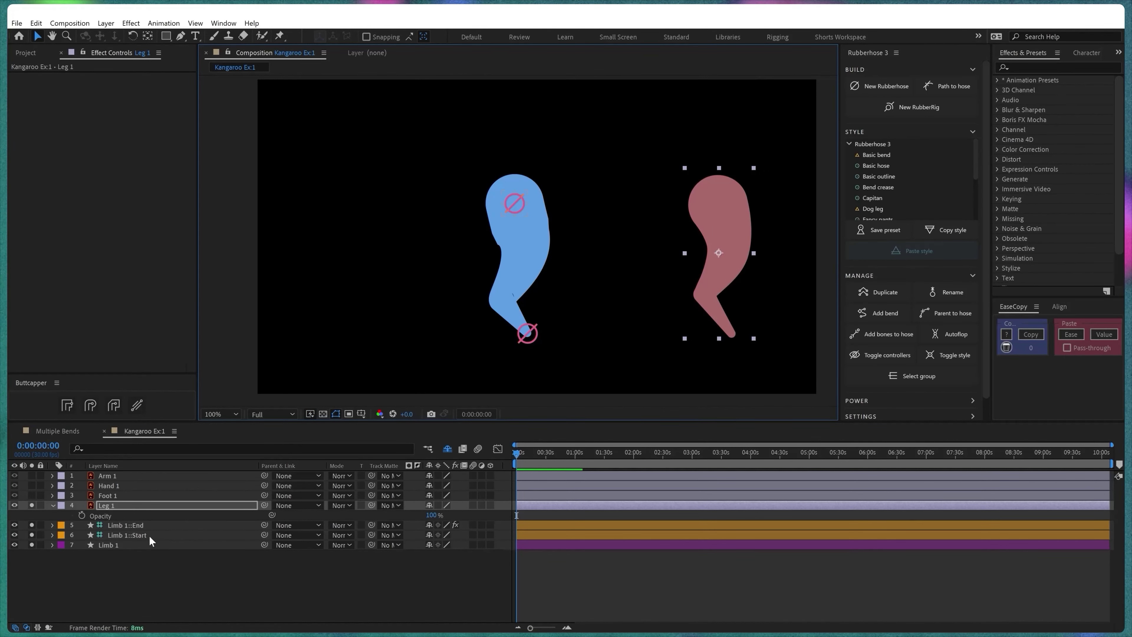
# - Set the Limb 1 hose's stroke color to A96969, sampled from the leg artwork
pyautogui.click(133, 545)
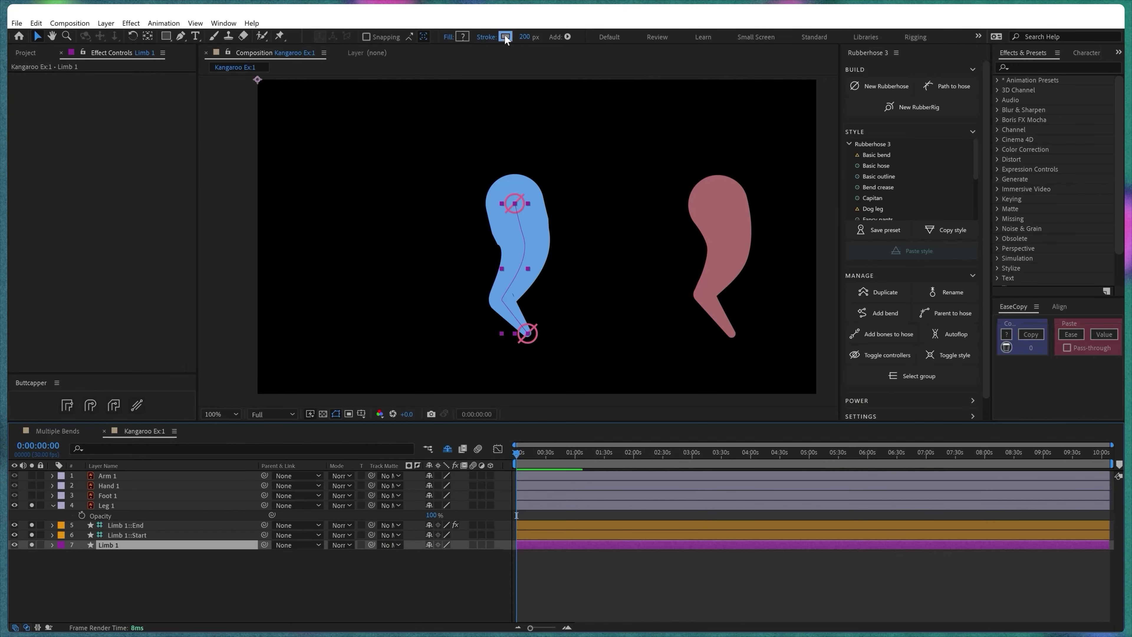
pyautogui.click(505, 37)
pyautogui.click(860, 204)
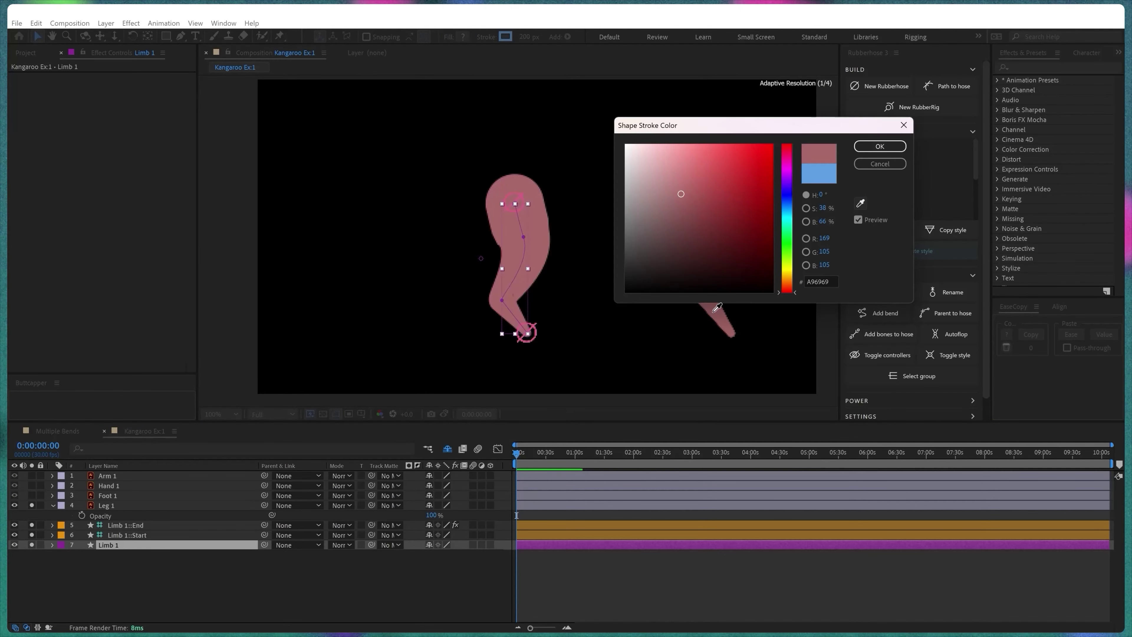
pyautogui.click(880, 146)
pyautogui.click(584, 603)
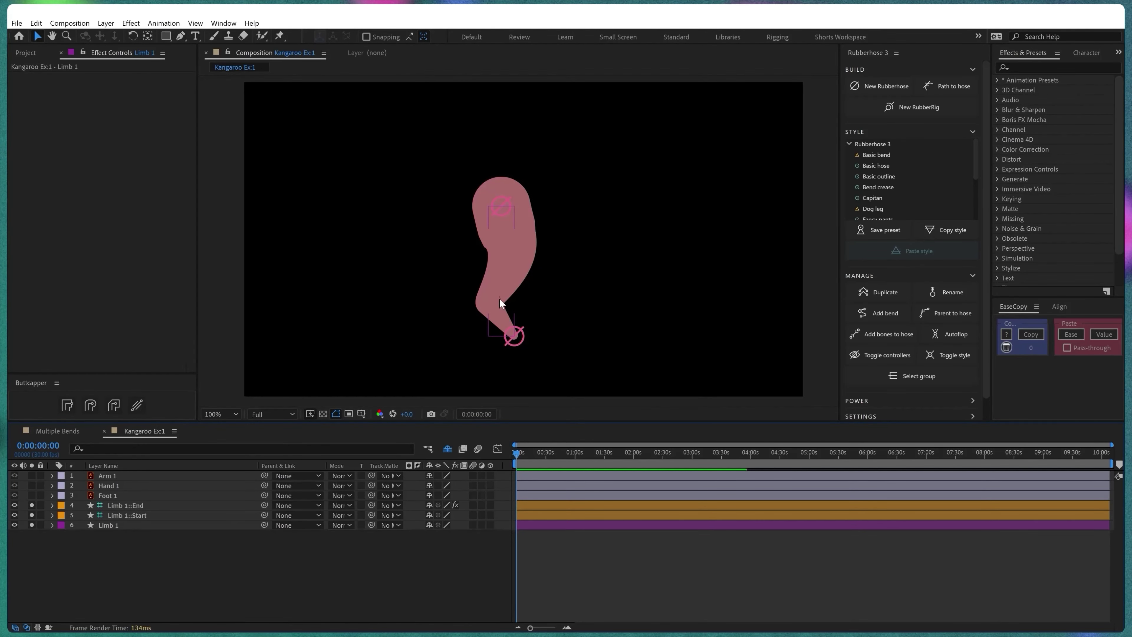
# - Apply a Gaussian Blur effect to the Limb 1 layer with Blurriness at 21
pyautogui.scroll(1, 502, 309)
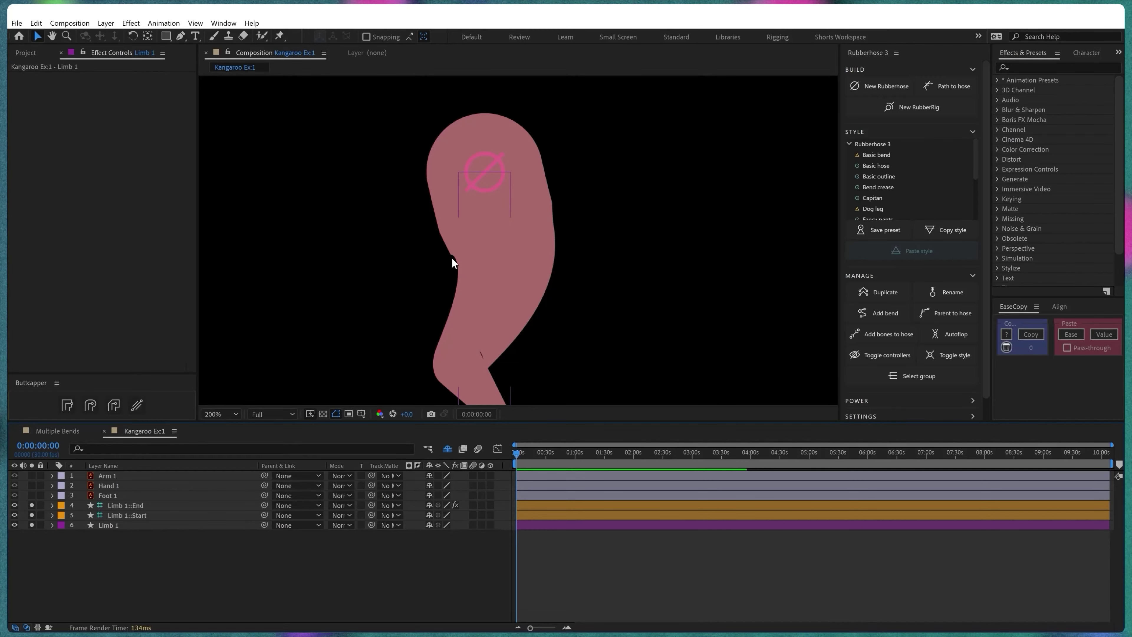
pyautogui.scroll(-1, 579, 261)
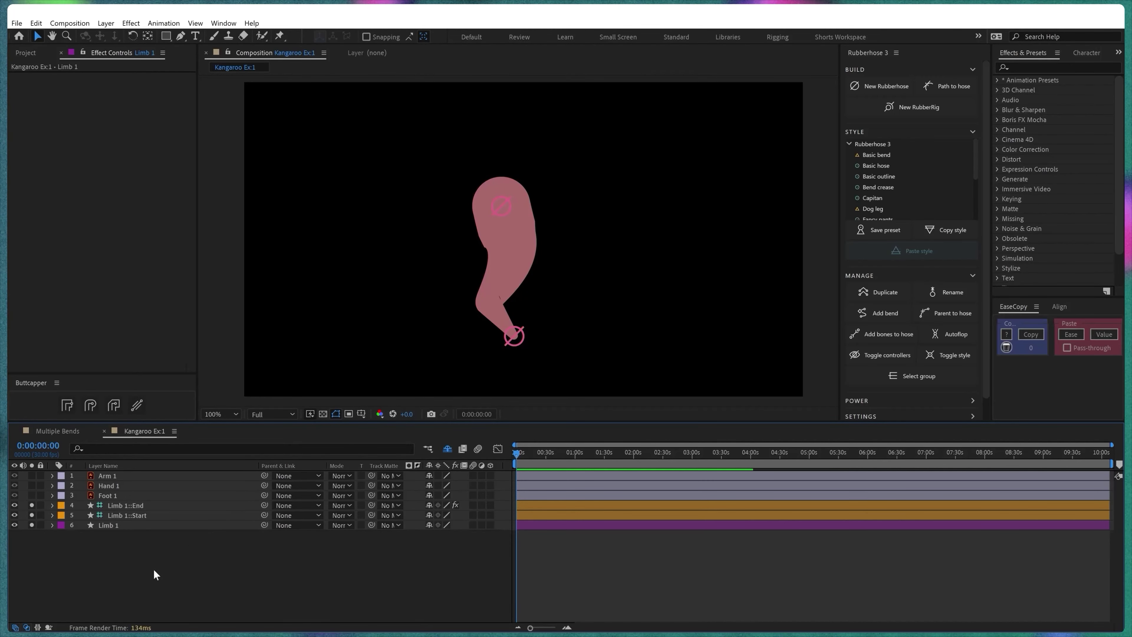
pyautogui.click(108, 524)
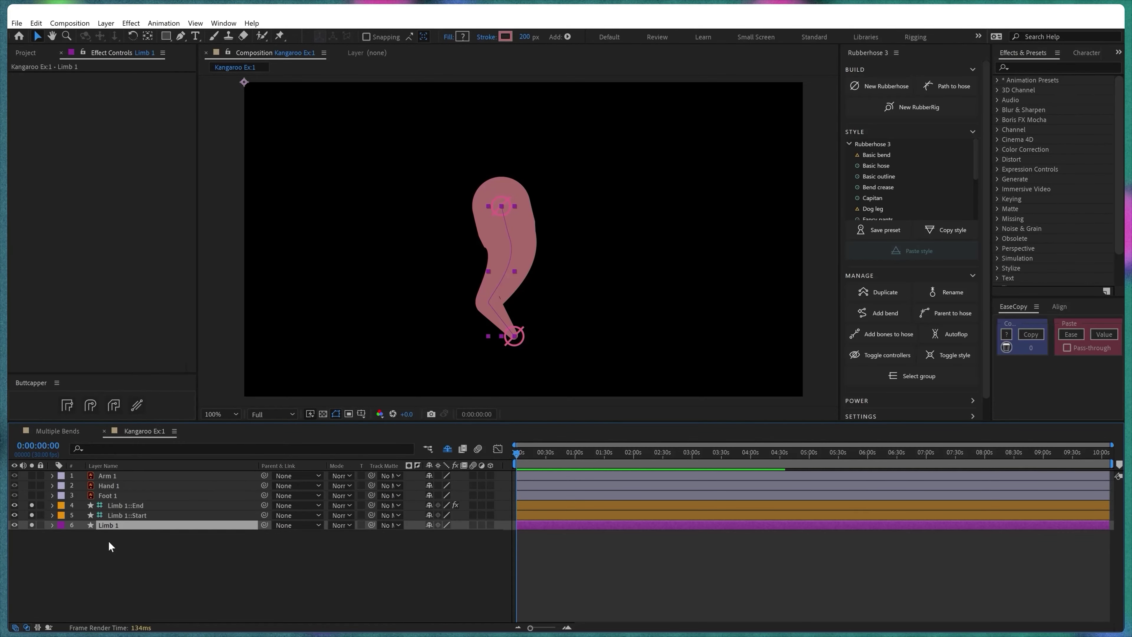
pyautogui.click(1027, 67)
pyautogui.write('gauss')
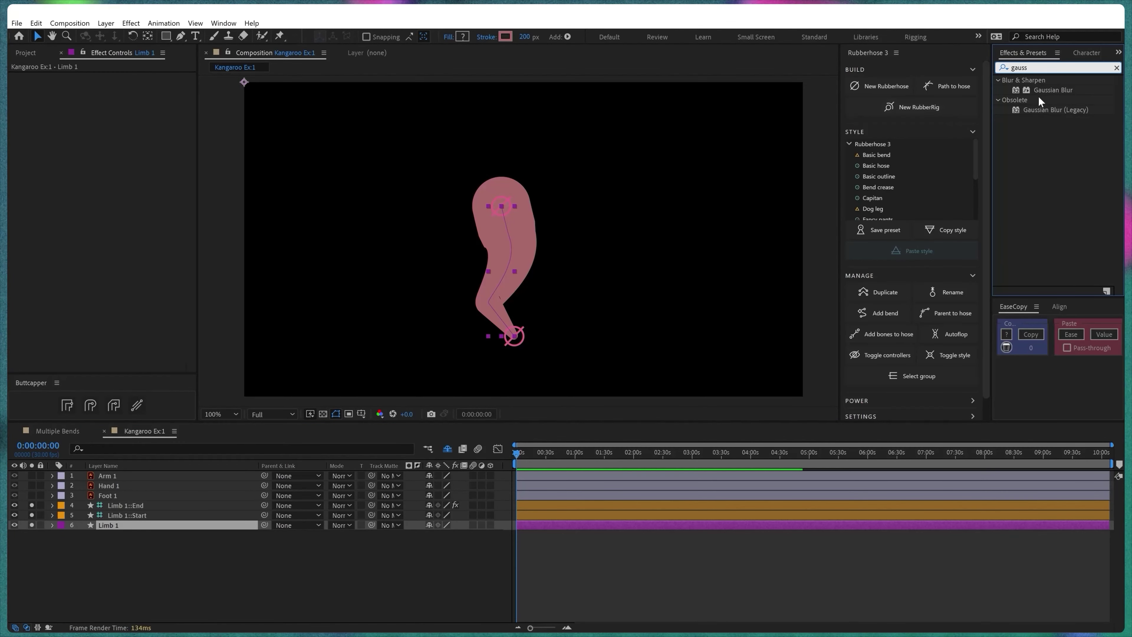
pyautogui.doubleClick(1045, 90)
pyautogui.moveTo(114, 86); pyautogui.dragTo(248, 82)
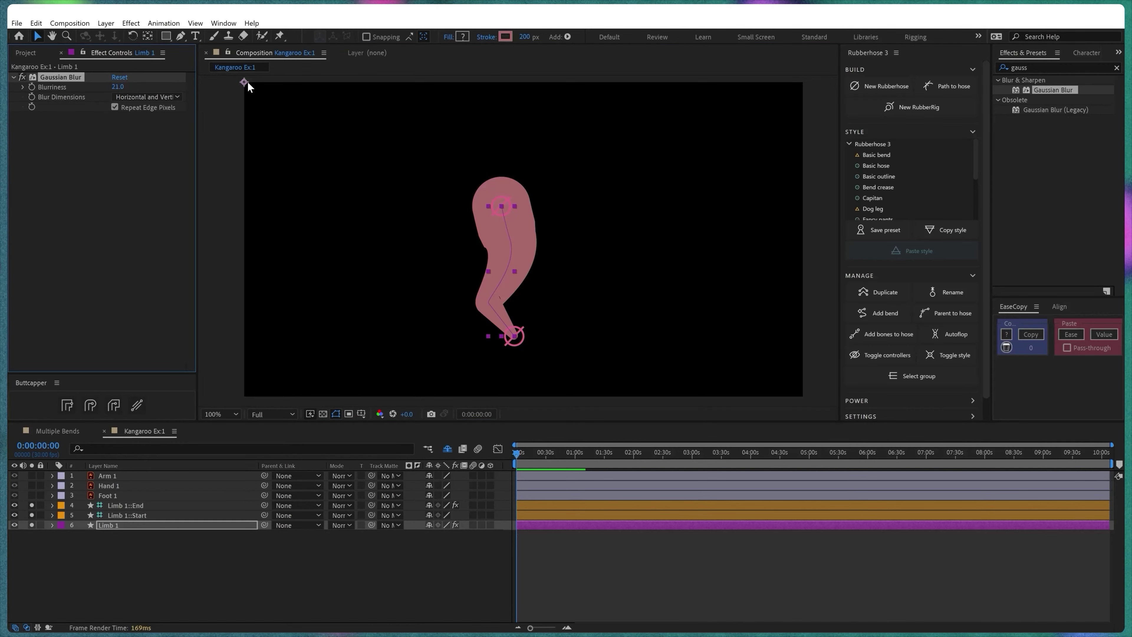
# - Apply Matte Choker to Limb 1 with Choke 1 at 15 and Gray Level Softness 1 at 5%, and test-move the hose's end controller
pyautogui.hotkey('ctrl', '5')
pyautogui.write('matte')
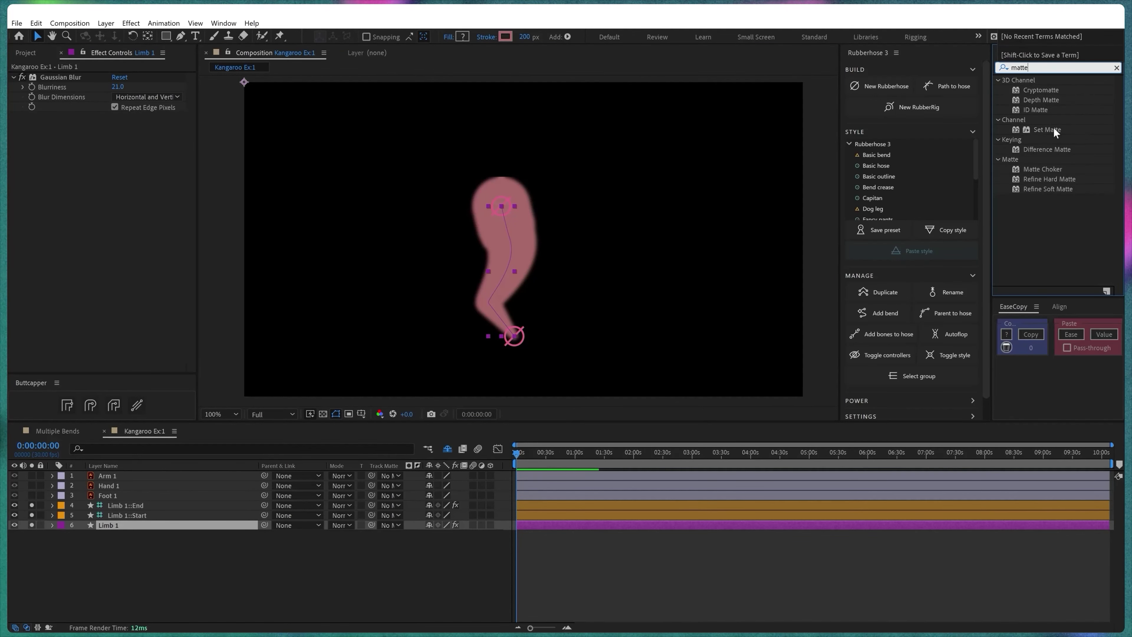
pyautogui.doubleClick(1043, 168)
pyautogui.click(115, 146)
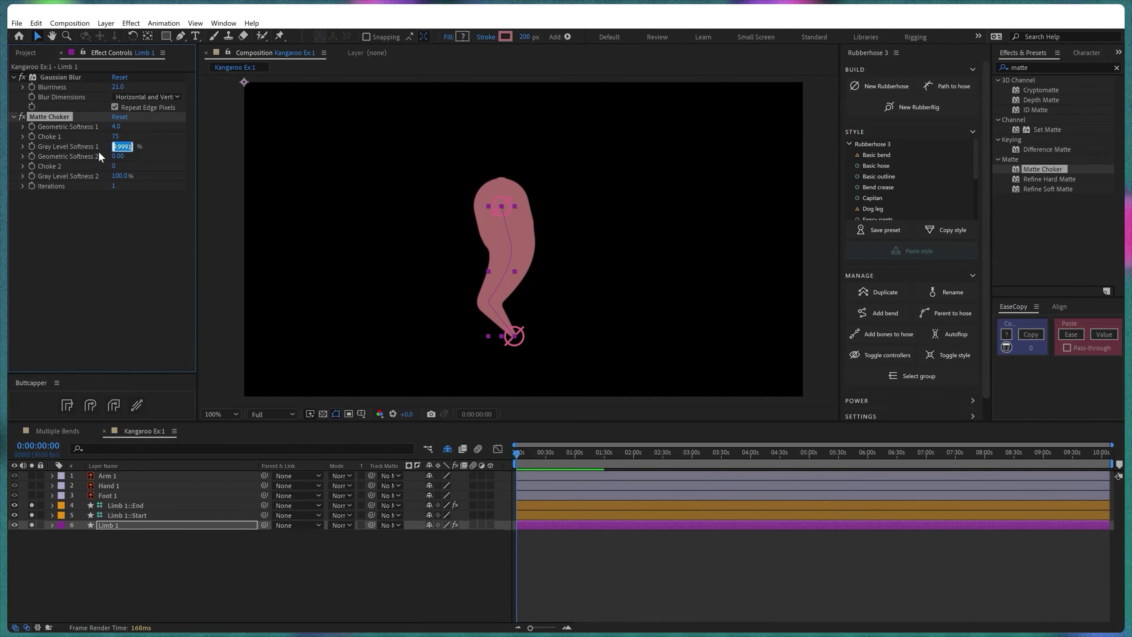
pyautogui.write('5')
pyautogui.press('Return')
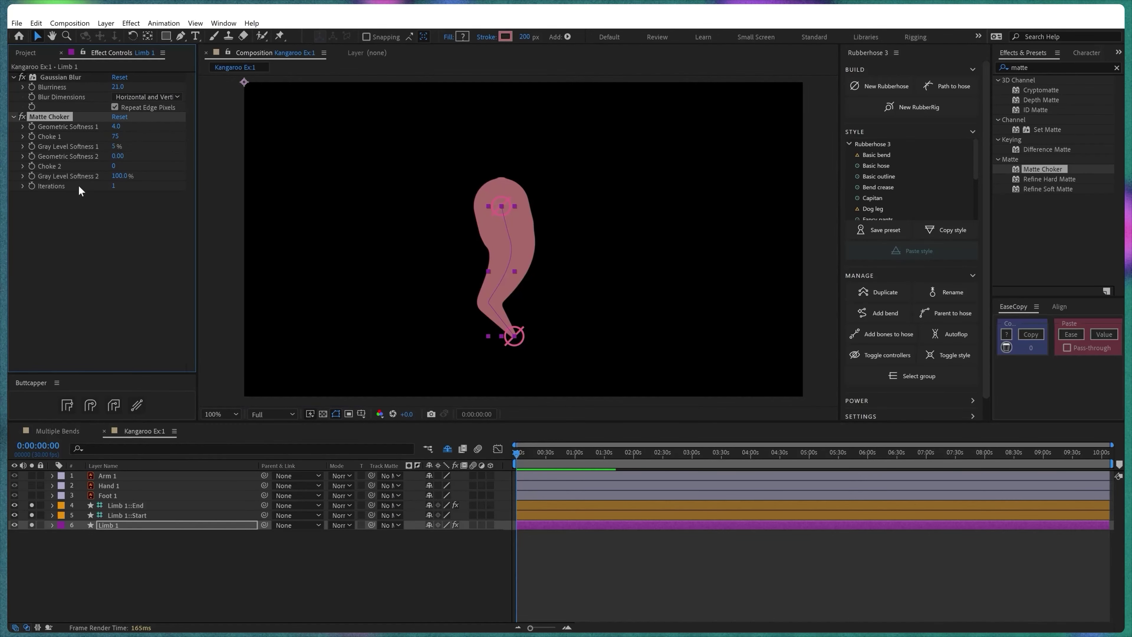
pyautogui.moveTo(115, 136); pyautogui.dragTo(96, 130)
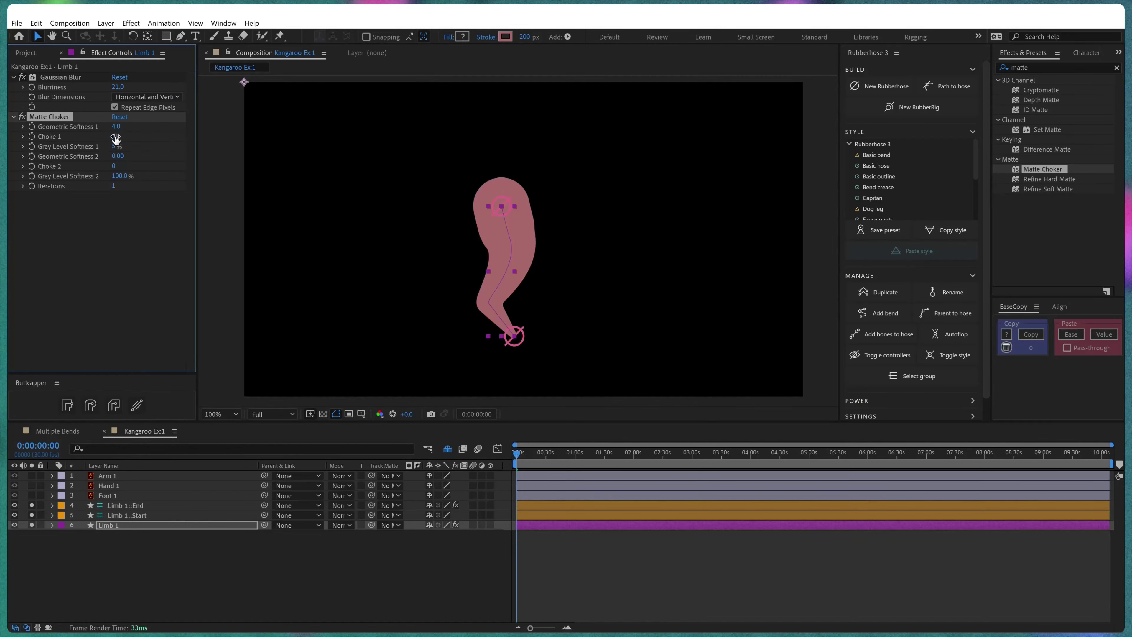
pyautogui.press('Return')
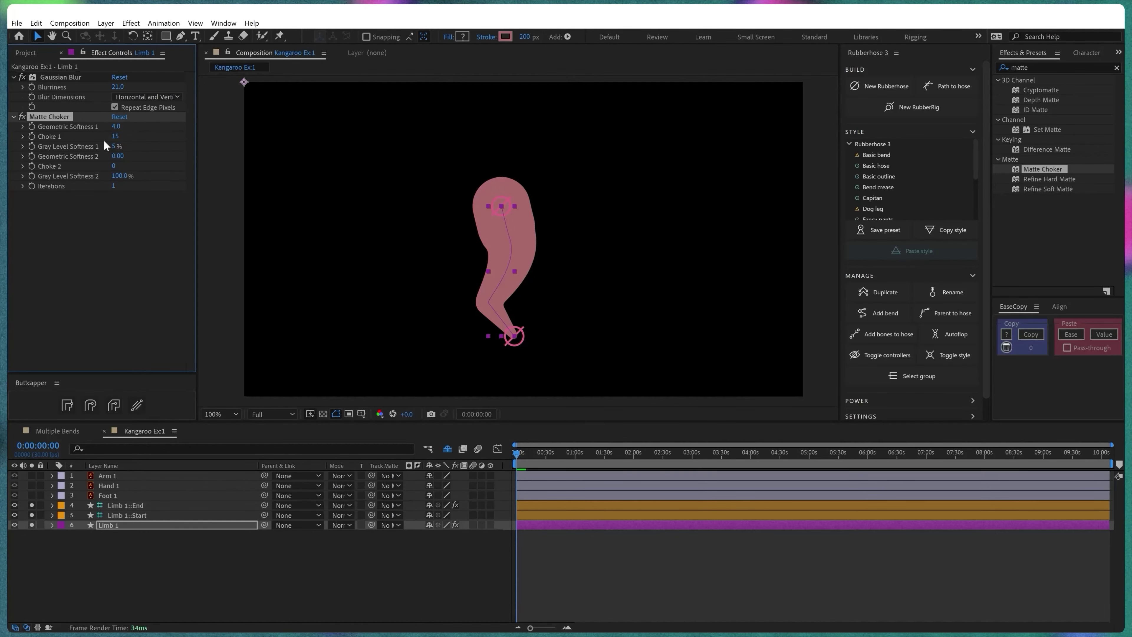
pyautogui.click(517, 335)
pyautogui.moveTo(518, 336); pyautogui.dragTo(546, 313)
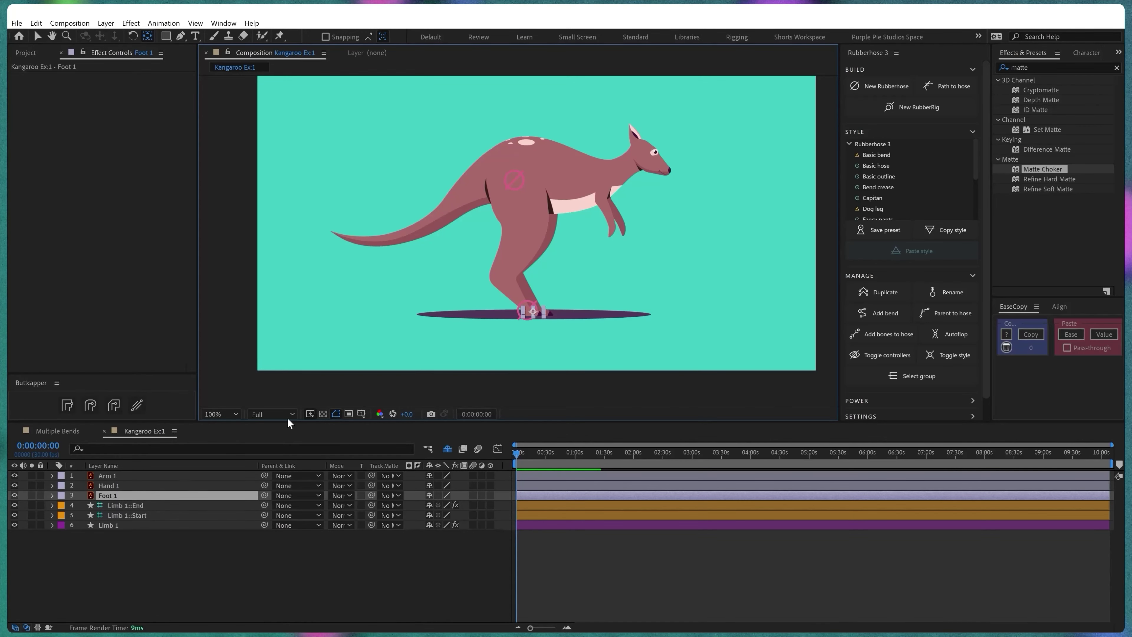
# - Move the Foot 1 layer's anchor point to the ankle, at the center of the hose's end controller
pyautogui.scroll(2, 478, 318)
pyautogui.moveTo(653, 311); pyautogui.dragTo(637, 242)
pyautogui.scroll(1, 568, 329)
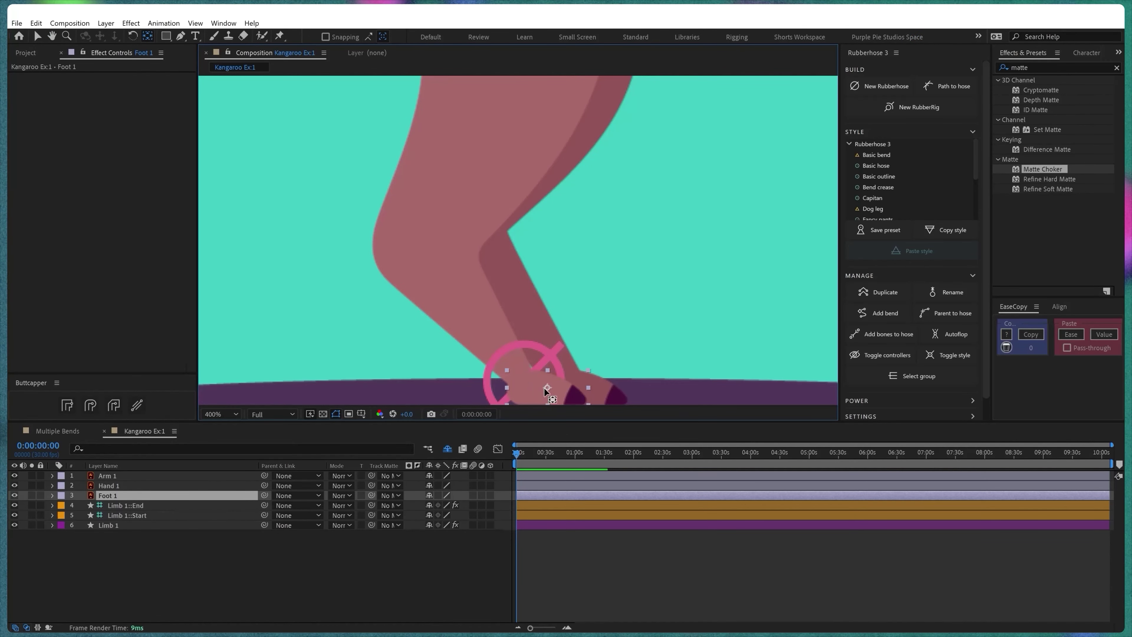
pyautogui.moveTo(545, 388); pyautogui.dragTo(523, 378)
pyautogui.scroll(-1, 547, 335)
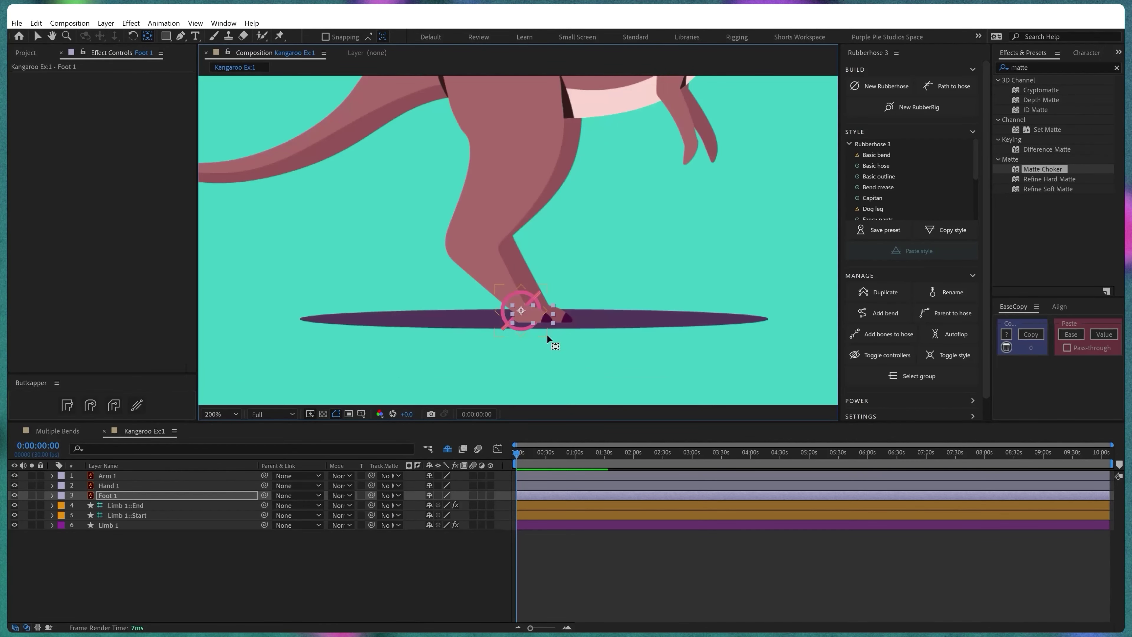
pyautogui.click(546, 334)
# - Parent the Foot 1 layer to the Limb 1 hose and test the link by moving the hose's end controller
pyautogui.moveTo(264, 496); pyautogui.dragTo(152, 504)
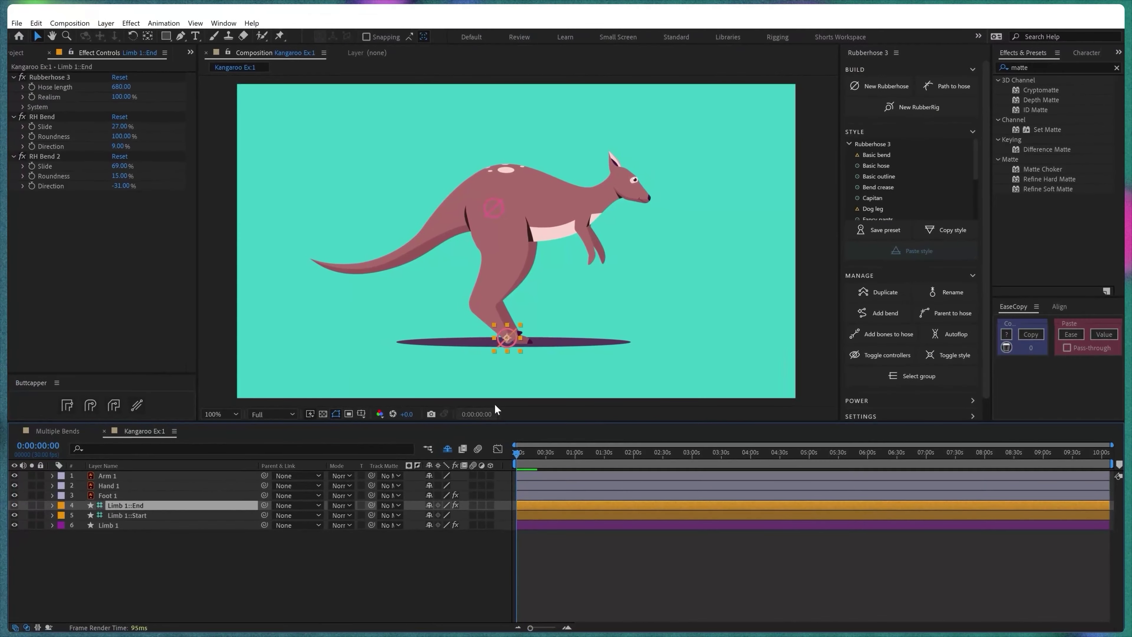
pyautogui.moveTo(499, 346)
pyautogui.mouseDown()
pyautogui.moveTo(487, 302)
pyautogui.moveTo(438, 303)
pyautogui.moveTo(486, 300)
pyautogui.moveTo(514, 345)
pyautogui.mouseUp()
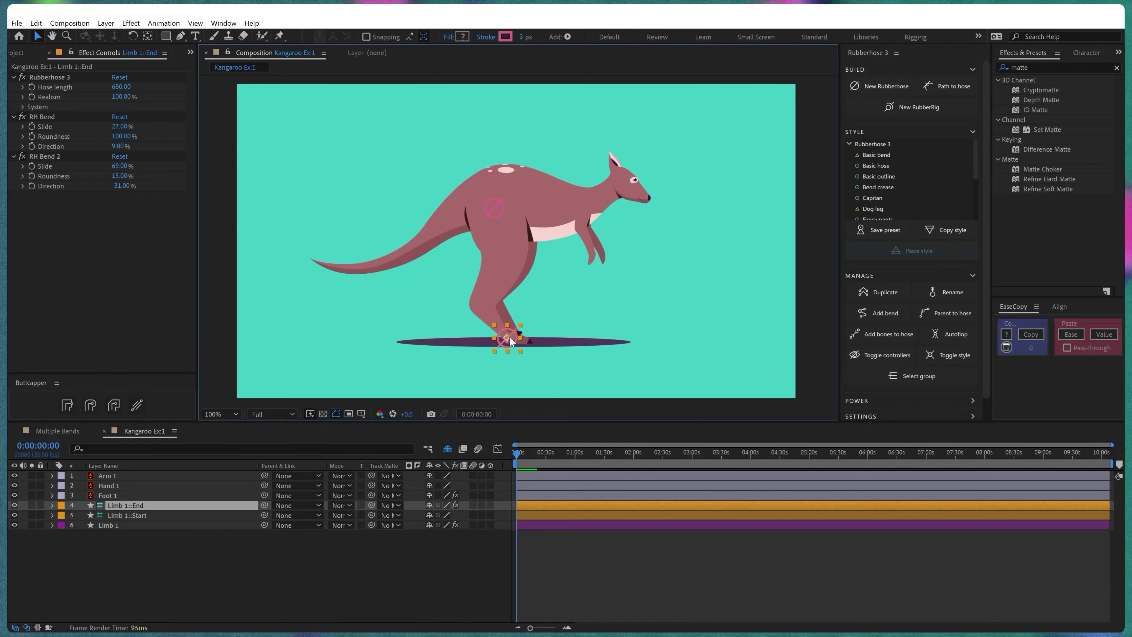
# - Turn off Auto rotate in Foot 1's Parent to hose effect and set its Percent to 57%
pyautogui.click(131, 496)
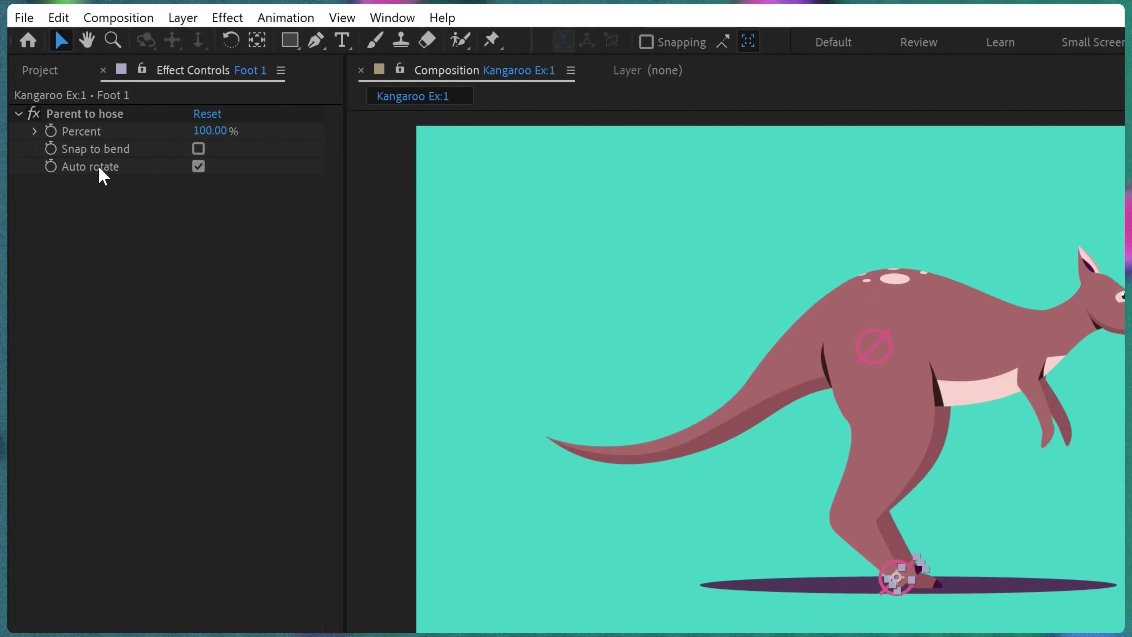
pyautogui.click(199, 167)
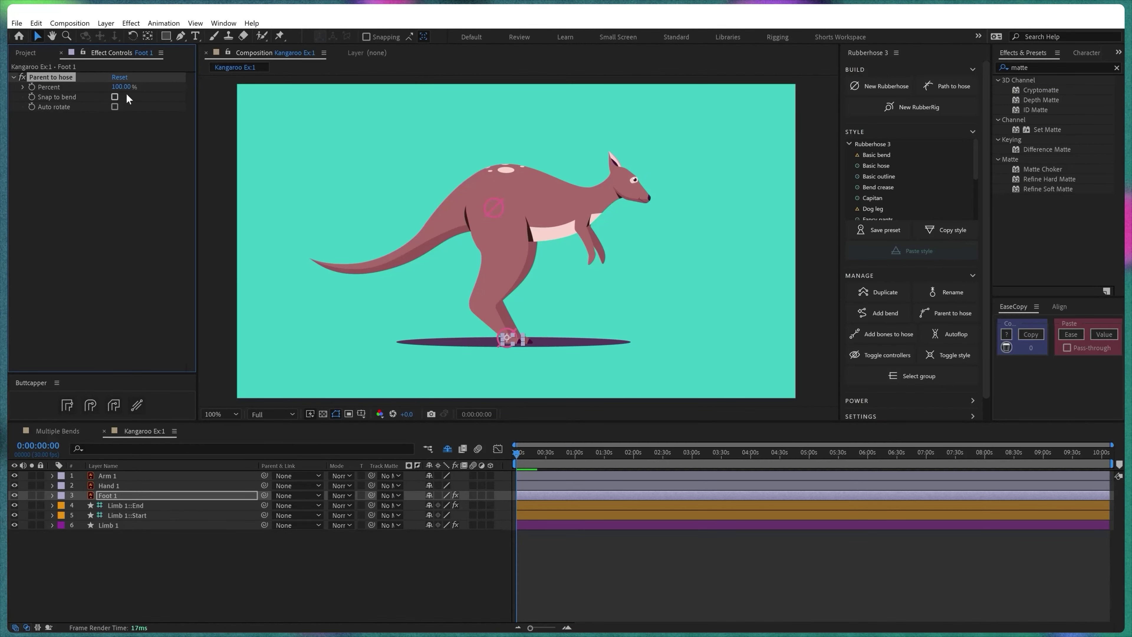
pyautogui.moveTo(124, 87); pyautogui.dragTo(103, 91)
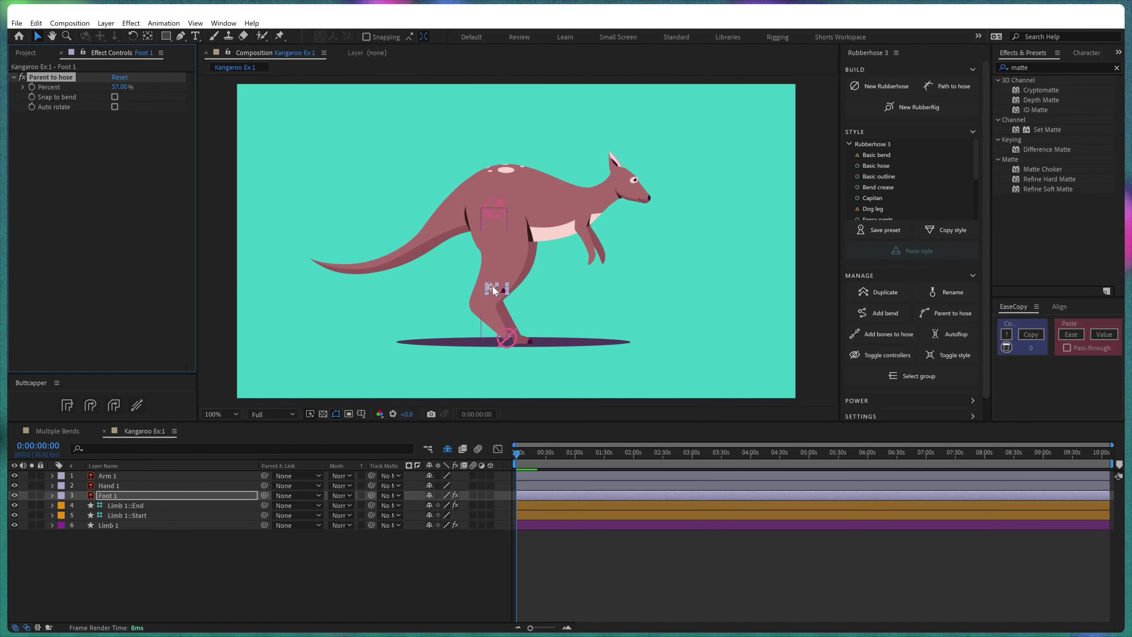
# - Undo the Percent change on Foot 1's Parent to hose effect and try out Snap to bend
pyautogui.hotkey('ctrl', 'z')
pyautogui.click(114, 96)
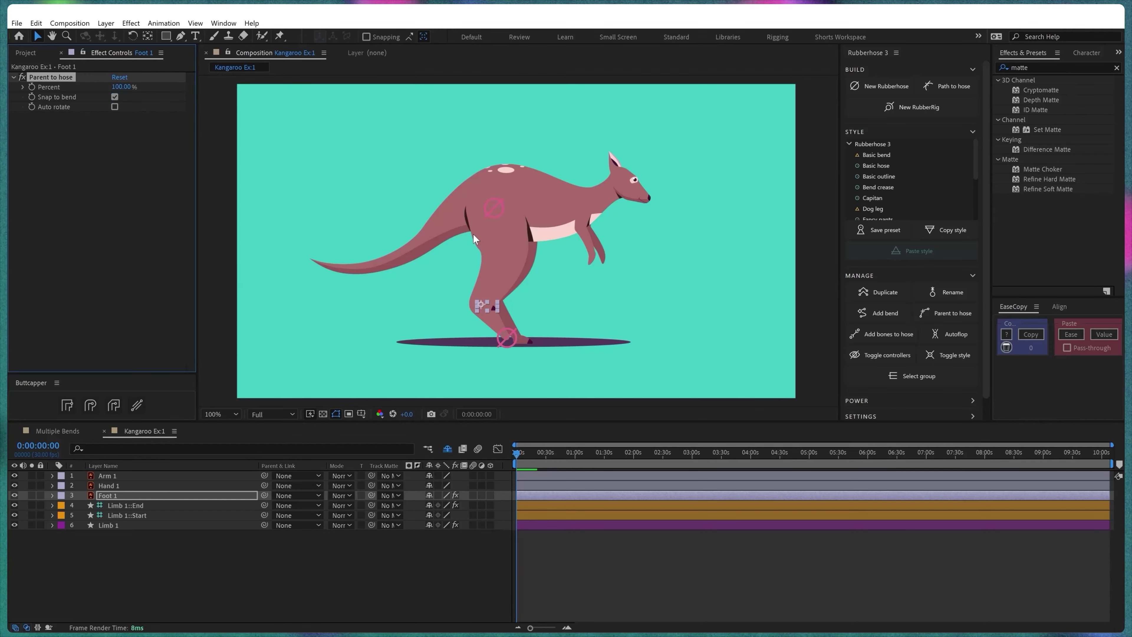
pyautogui.hotkey('ctrl', 'z')
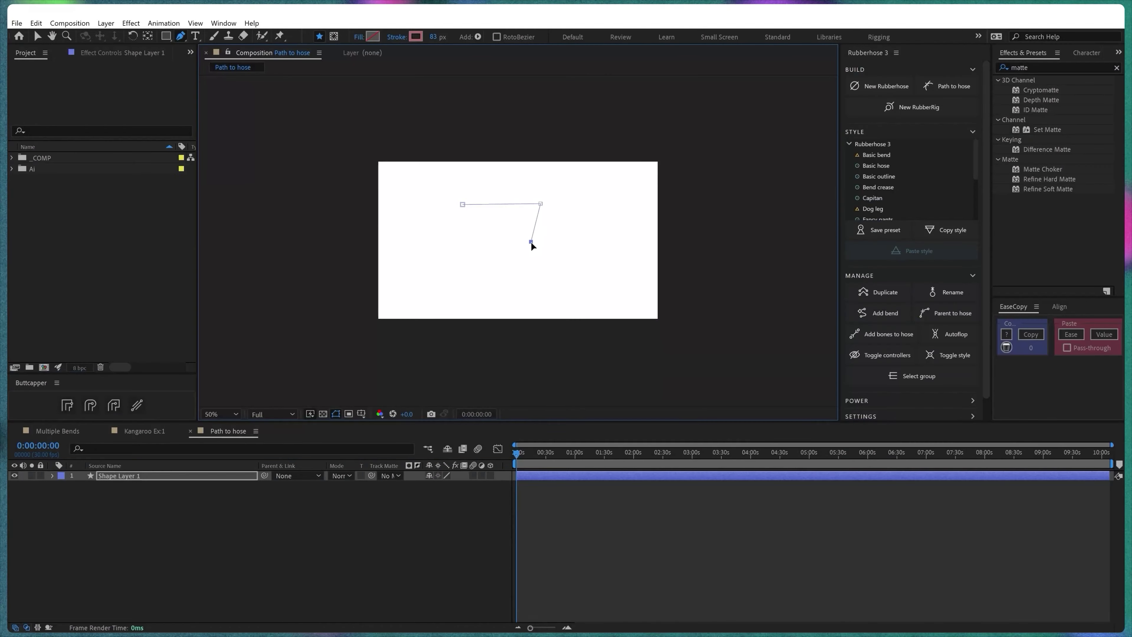
# - Draw an open three-point V-shaped path pointing left with the Pen tool and give its stroke round caps and joins
pyautogui.click(480, 266)
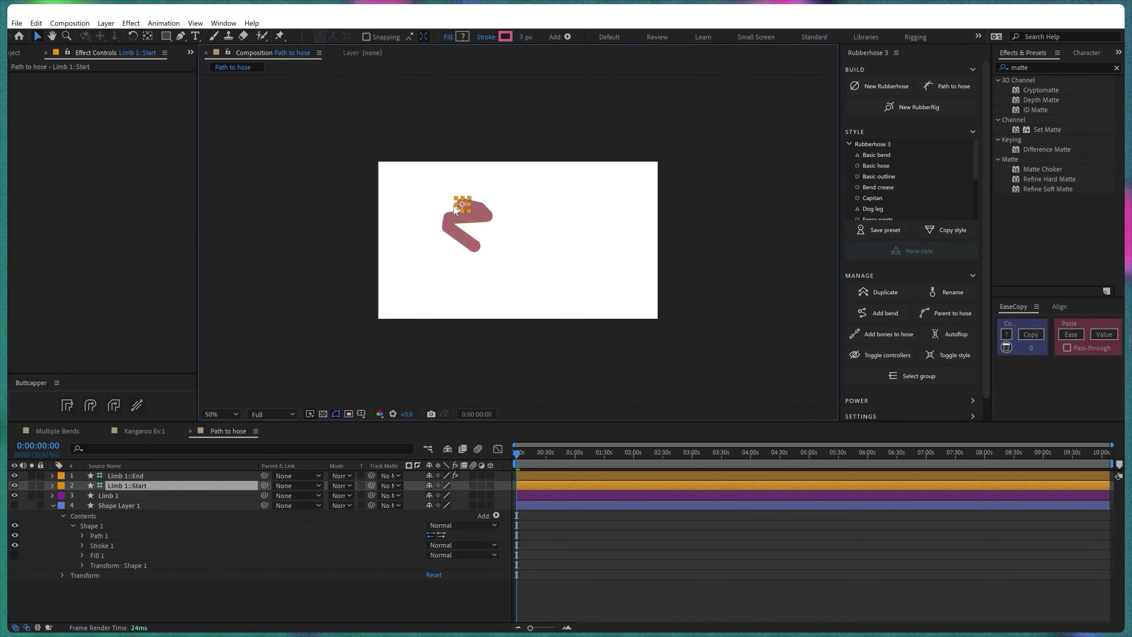
pyautogui.moveTo(454, 206)
pyautogui.mouseDown()
pyautogui.moveTo(473, 191)
pyautogui.moveTo(463, 195)
pyautogui.mouseUp()
pyautogui.moveTo(470, 249)
pyautogui.mouseDown()
pyautogui.moveTo(471, 230)
pyautogui.moveTo(503, 253)
pyautogui.moveTo(473, 240)
pyautogui.mouseUp()
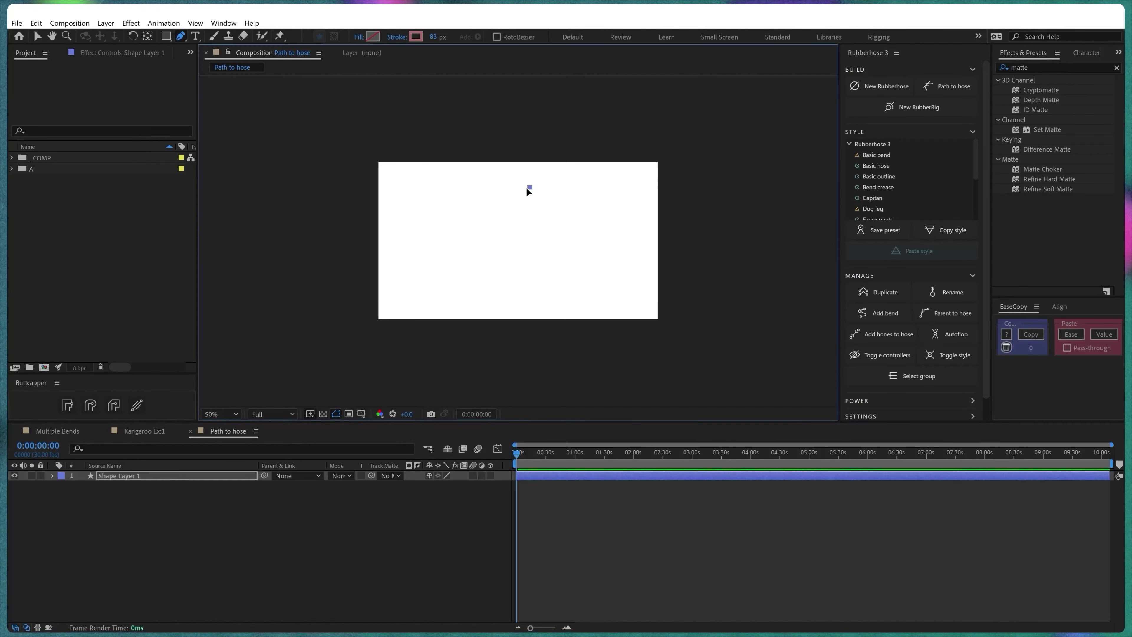
pyautogui.click(480, 220)
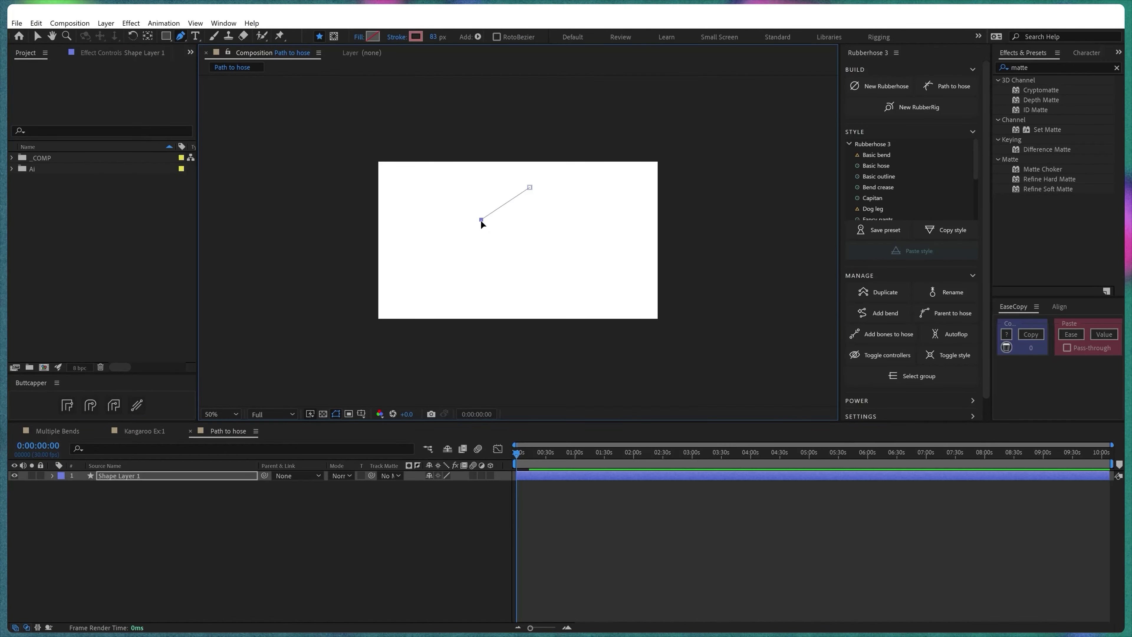
pyautogui.click(536, 267)
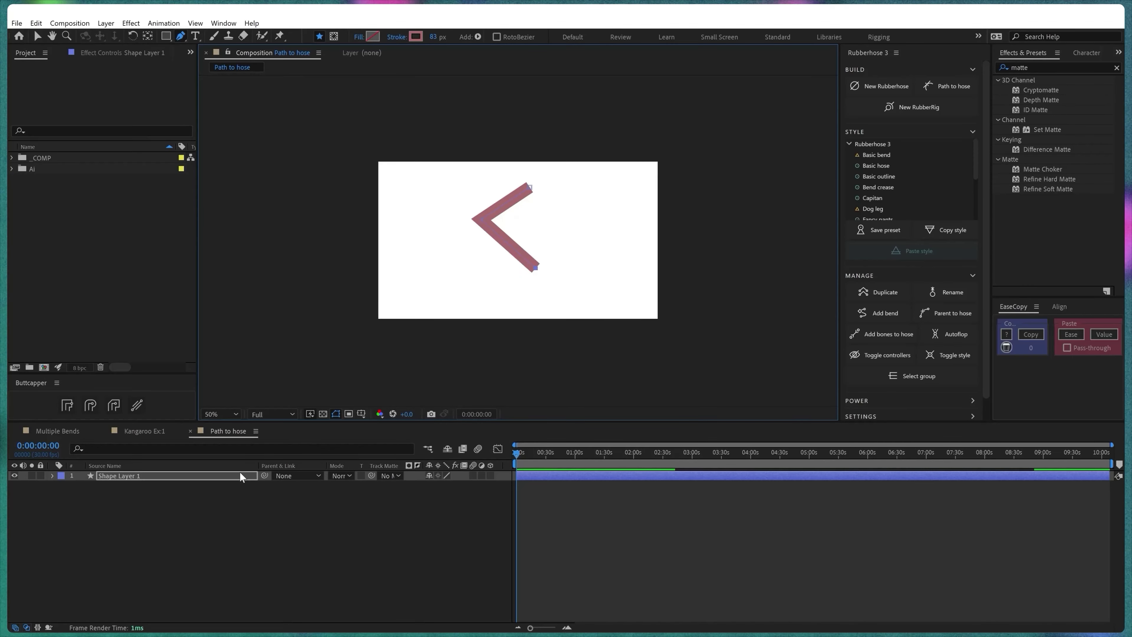
pyautogui.click(90, 405)
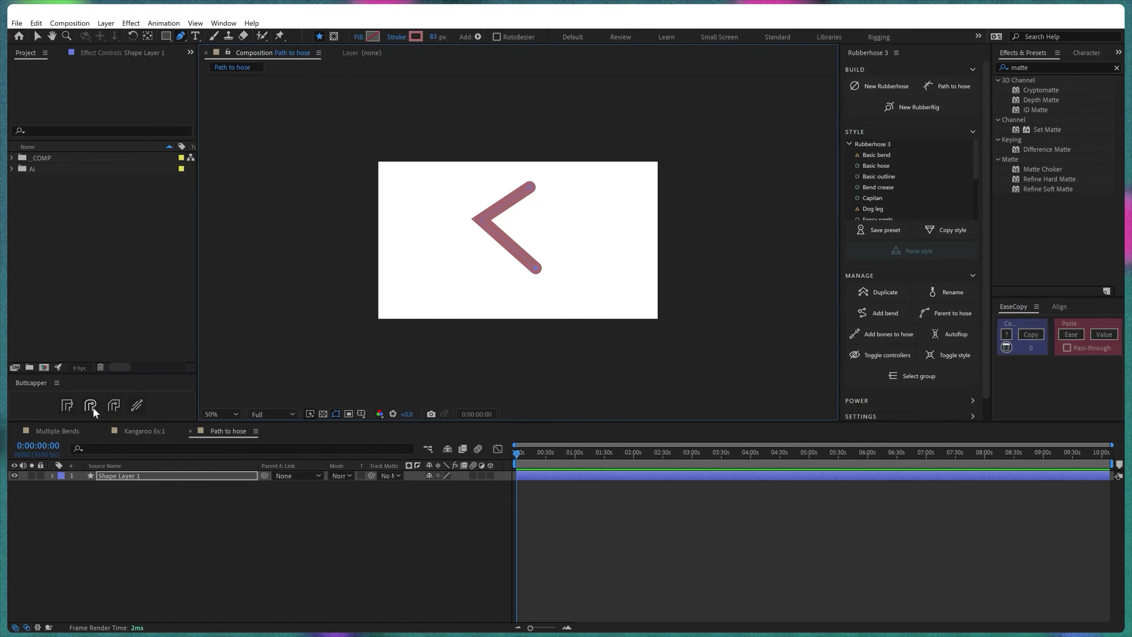
# - Select the Path property of Shape 1 in Shape Layer 1 and convert it to a Rubberhose named Limb 1 with Start : End controllers
pyautogui.click(52, 475)
pyautogui.click(62, 486)
pyautogui.click(73, 496)
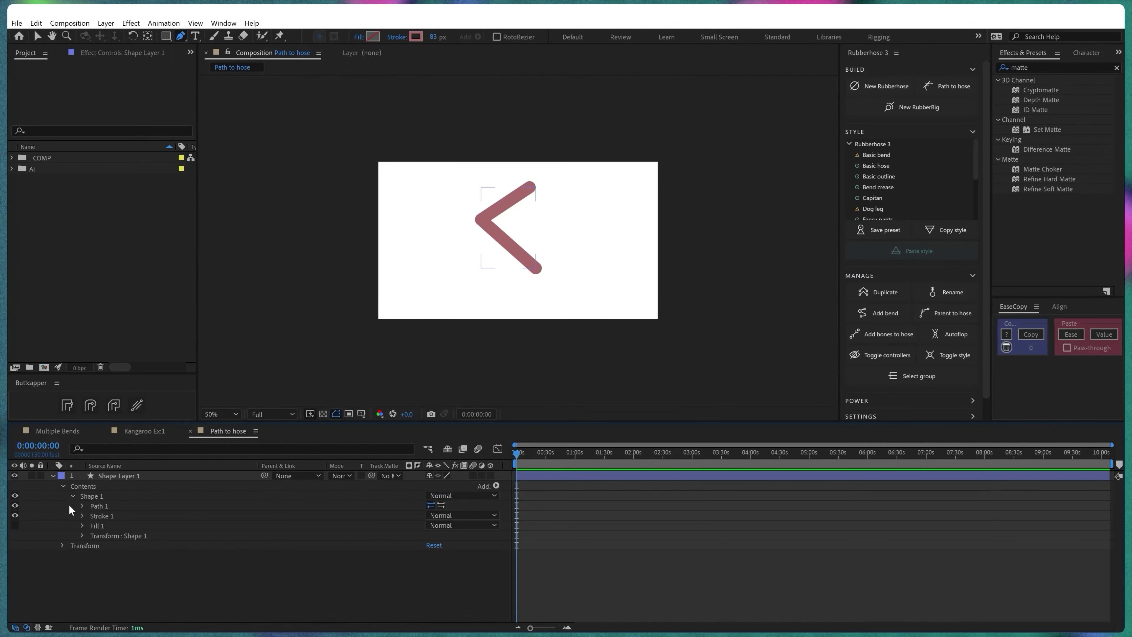
pyautogui.click(83, 506)
pyautogui.click(116, 505)
pyautogui.click(120, 514)
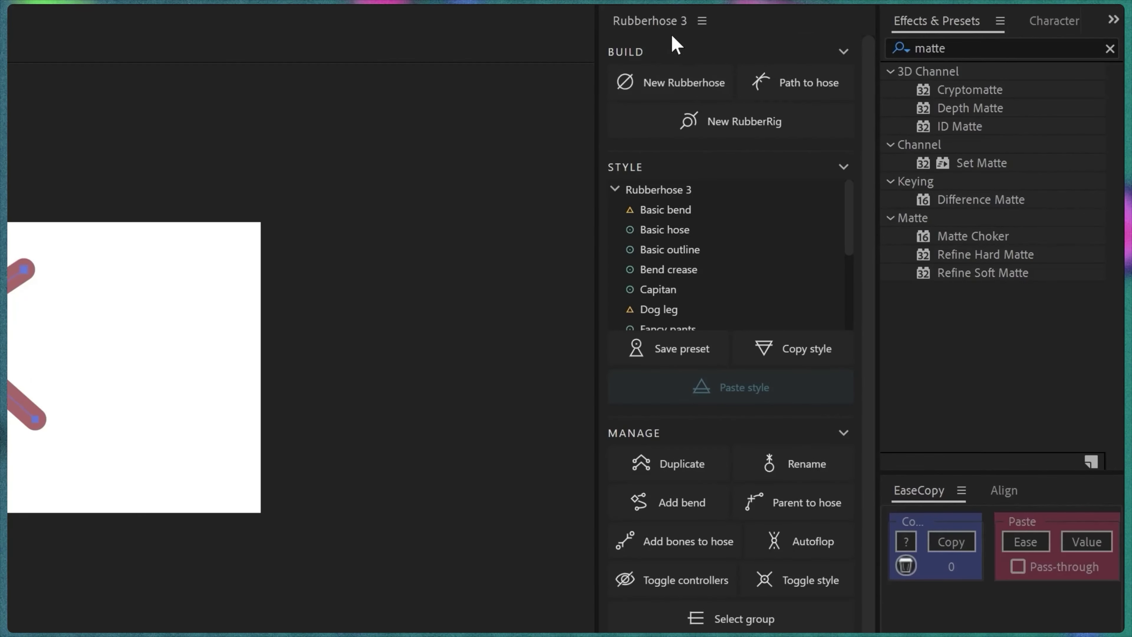
pyautogui.click(787, 90)
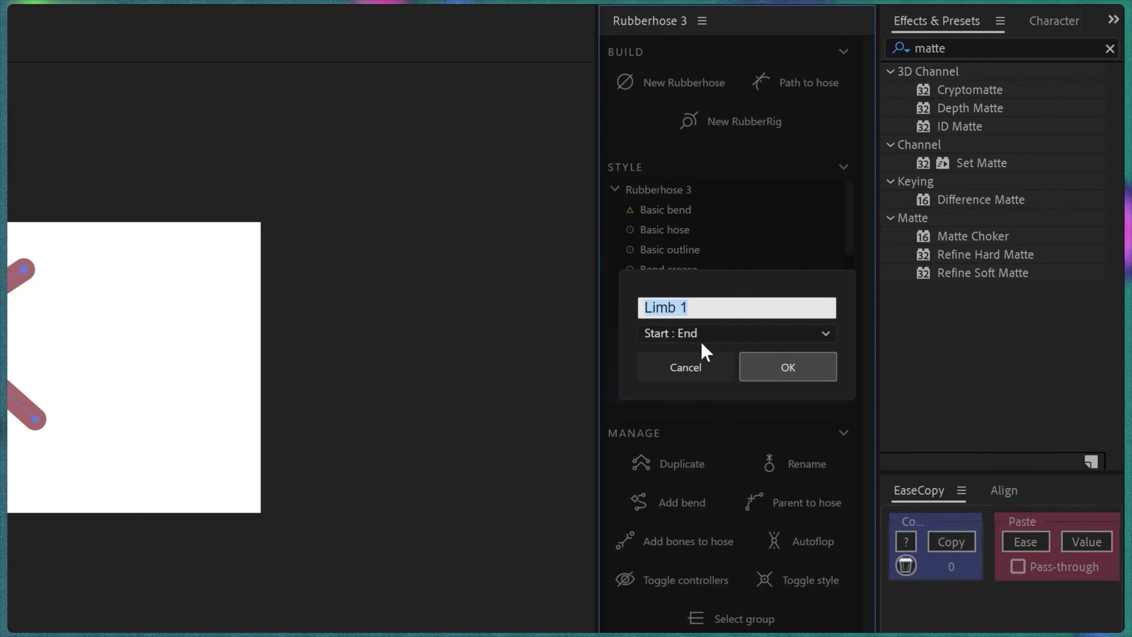
pyautogui.click(774, 370)
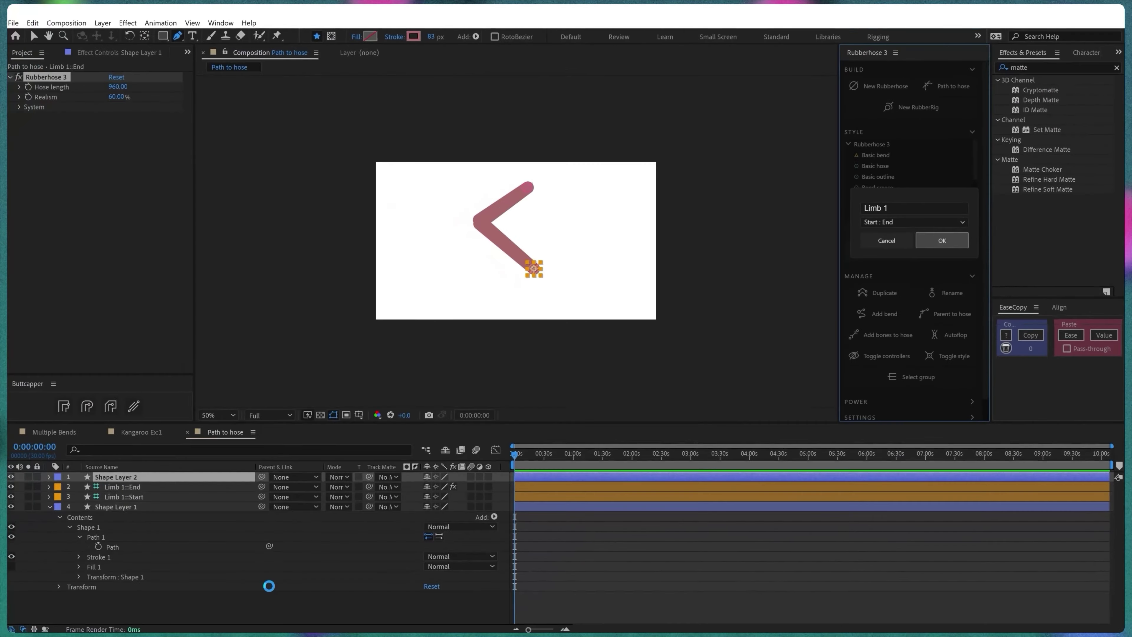
# - Test-move the Limb 1 hose's end controller and try other Hose length and Realism values
pyautogui.moveTo(537, 269)
pyautogui.mouseDown()
pyautogui.moveTo(542, 233)
pyautogui.moveTo(554, 264)
pyautogui.mouseUp()
pyautogui.hotkey('ctrl', 'z')
pyautogui.moveTo(124, 87); pyautogui.dragTo(37, 116)
pyautogui.moveTo(119, 101); pyautogui.dragTo(145, 148)
pyautogui.hotkey('ctrl', 'z')
pyautogui.hotkey('ctrl', 'z')
pyautogui.hotkey('ctrl', 'z')
# - Select the Limb 1 hose layer
pyautogui.click(519, 245)
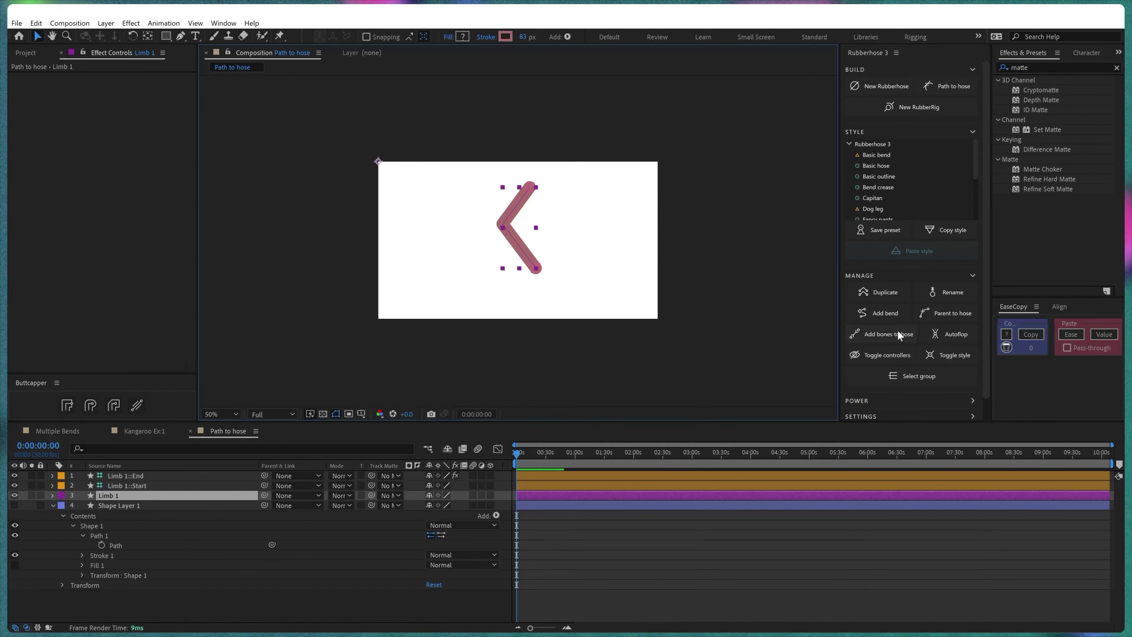
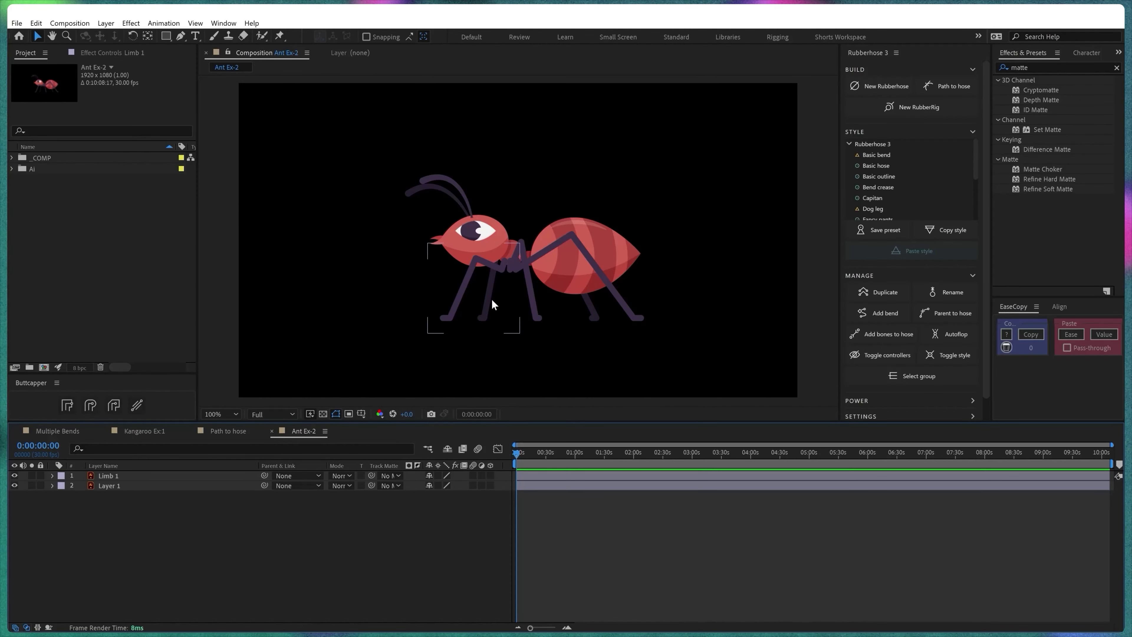
# - Draw an open path with the Pen tool along the centre of the ant's front leg, from the hip over the knee to the foot
pyautogui.scroll(2, 488, 308)
pyautogui.press('g')
pyautogui.click(502, 218)
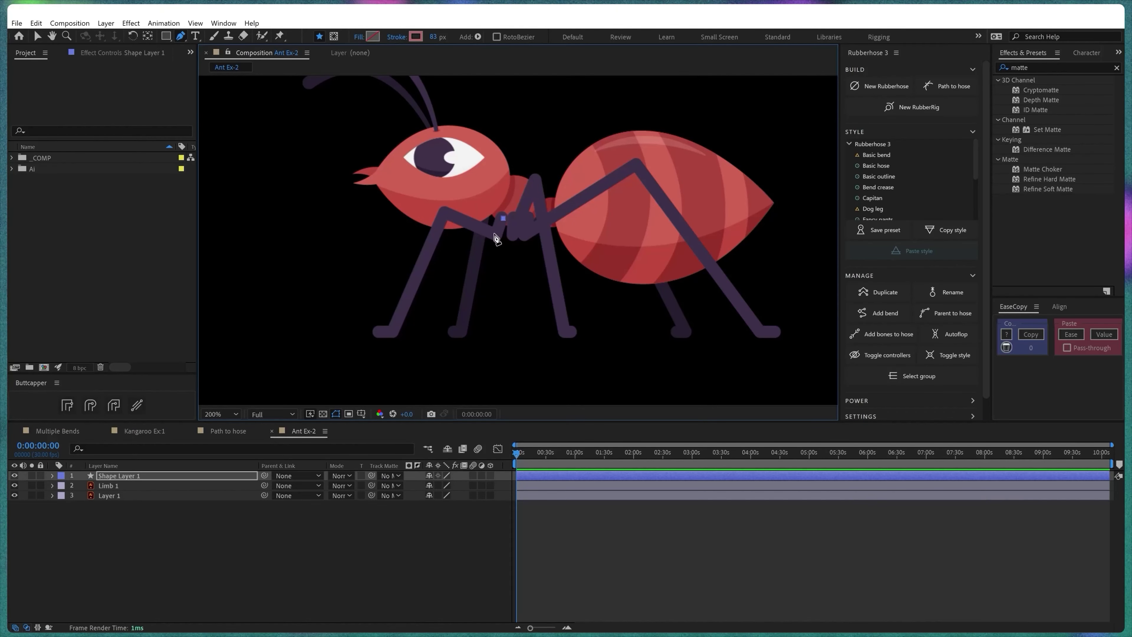
pyautogui.click(446, 214)
pyautogui.click(379, 331)
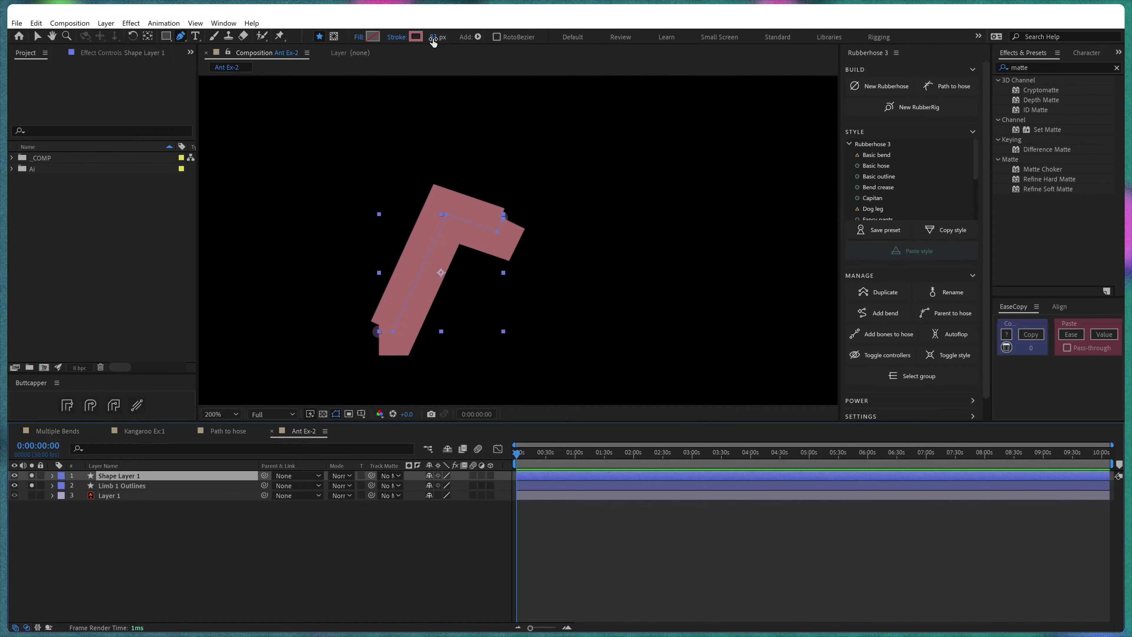
# - Set the leg path's stroke width to 24 px and give it round caps and joins
pyautogui.moveTo(435, 38); pyautogui.dragTo(409, 44)
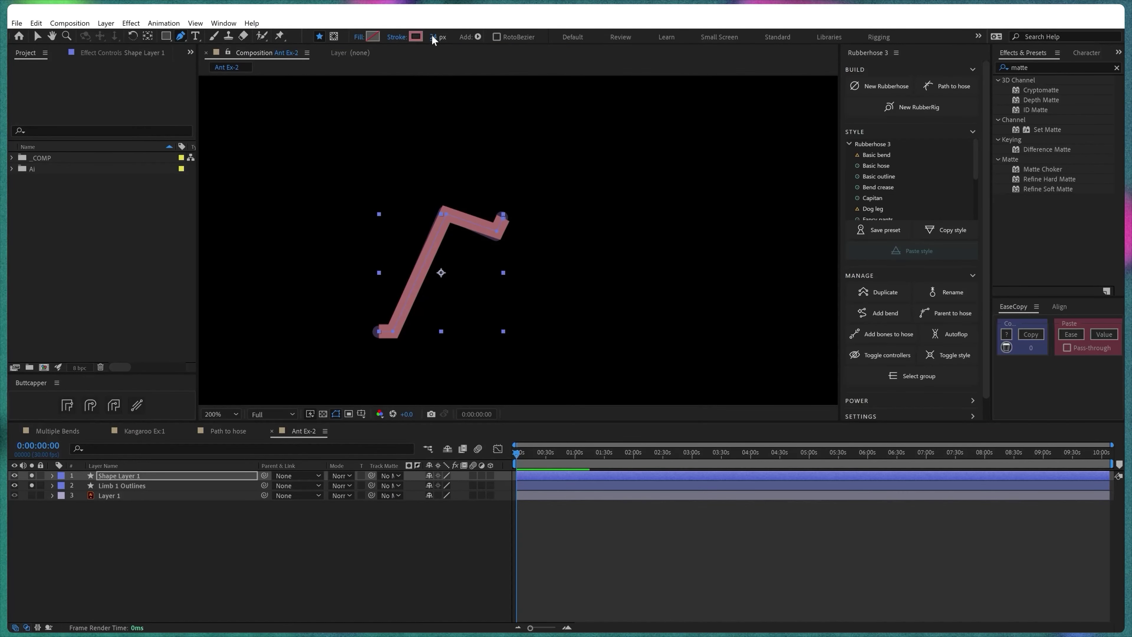
pyautogui.press('Return')
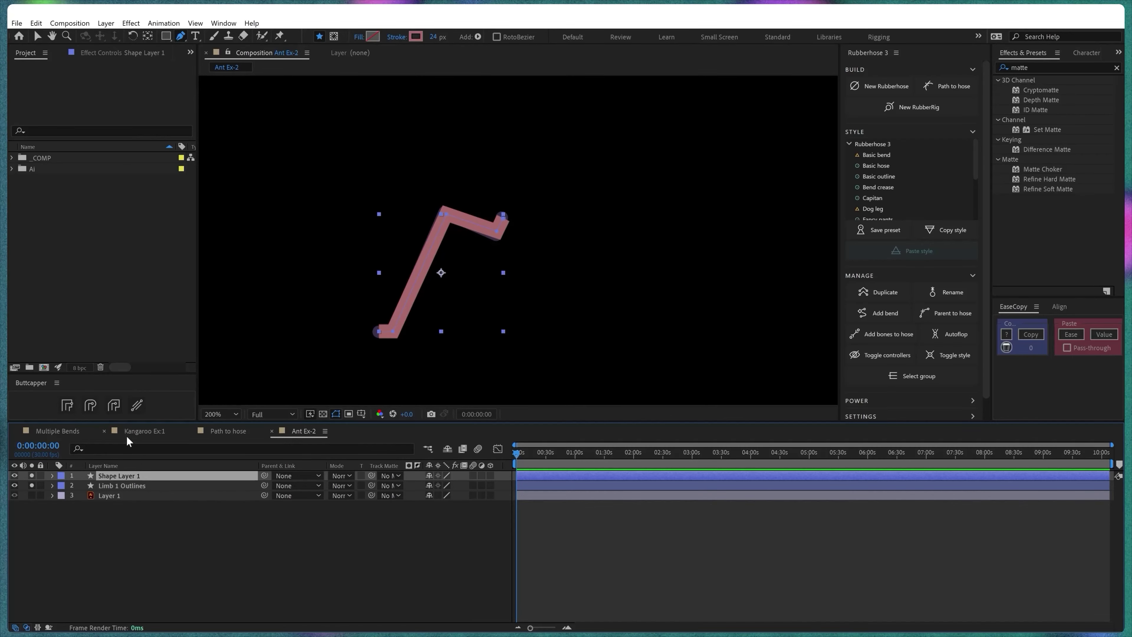
pyautogui.click(93, 409)
pyautogui.click(180, 539)
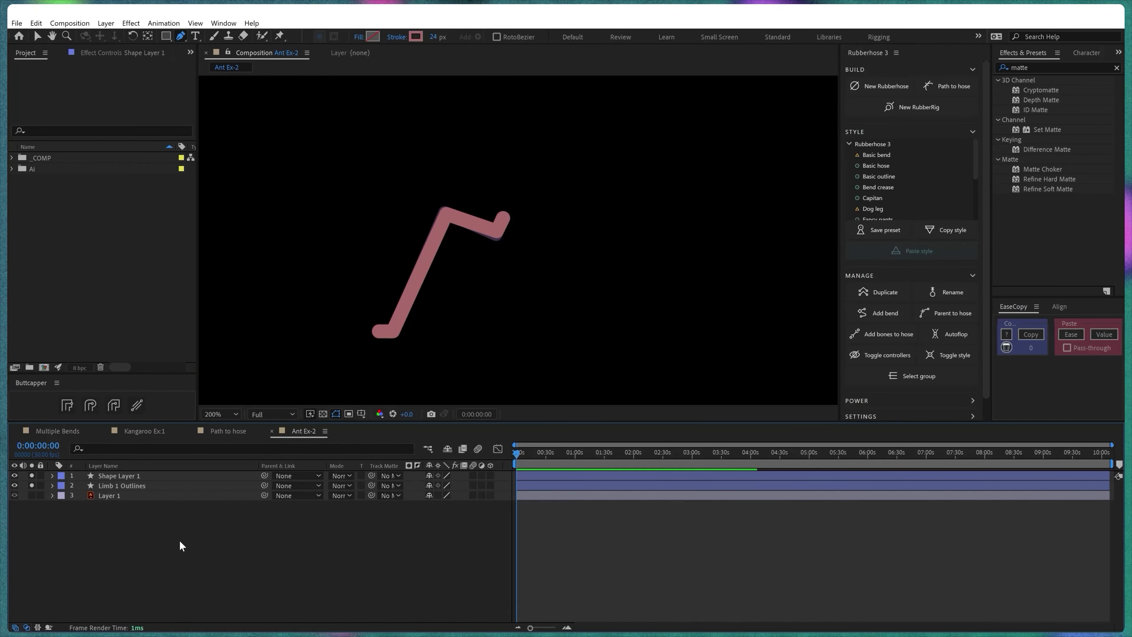
# - Select Path 1 of Shape 1 in Shape Layer 1 and convert it to a Rubberhose named Limb 1 with Start and End controllers
pyautogui.click(112, 475)
pyautogui.click(52, 475)
pyautogui.click(63, 486)
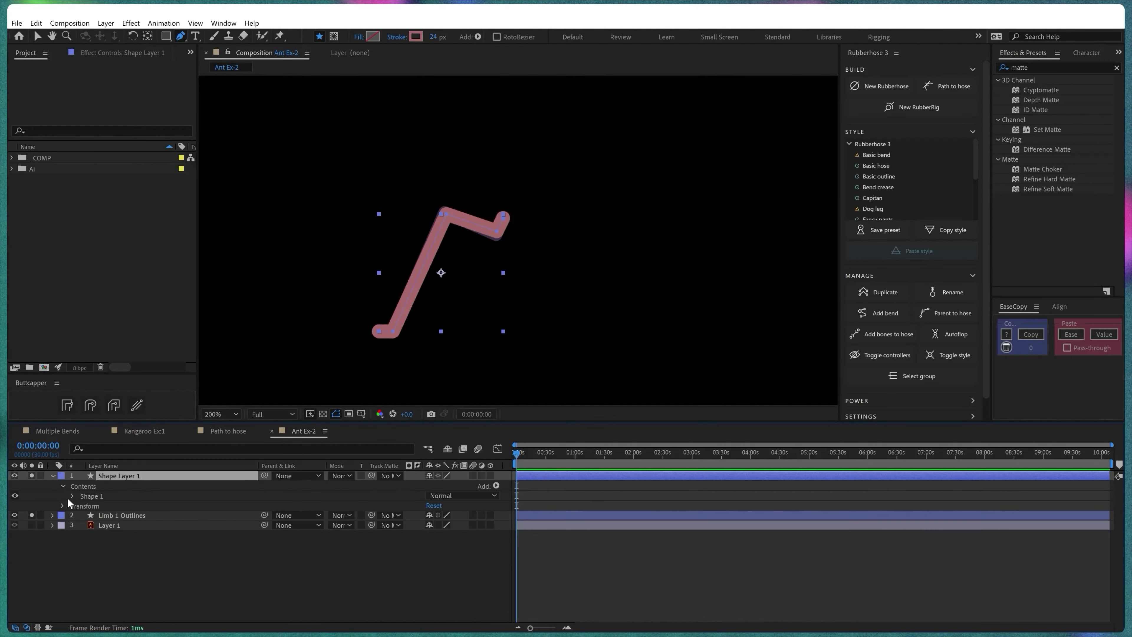
pyautogui.click(68, 500)
pyautogui.click(72, 496)
pyautogui.click(123, 506)
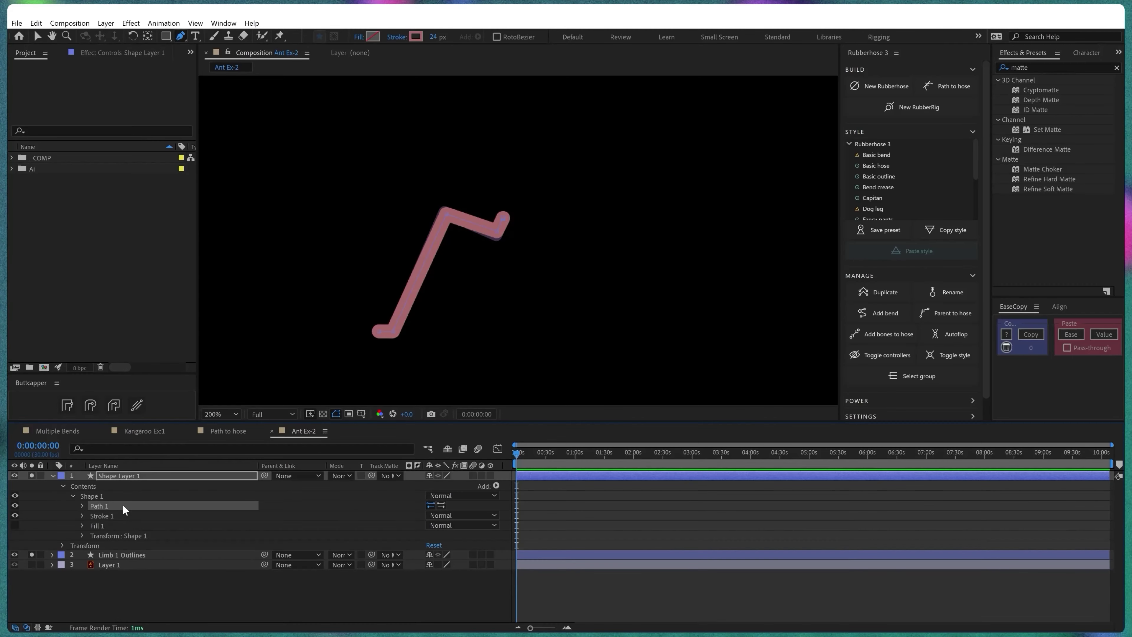
pyautogui.click(949, 93)
pyautogui.click(942, 240)
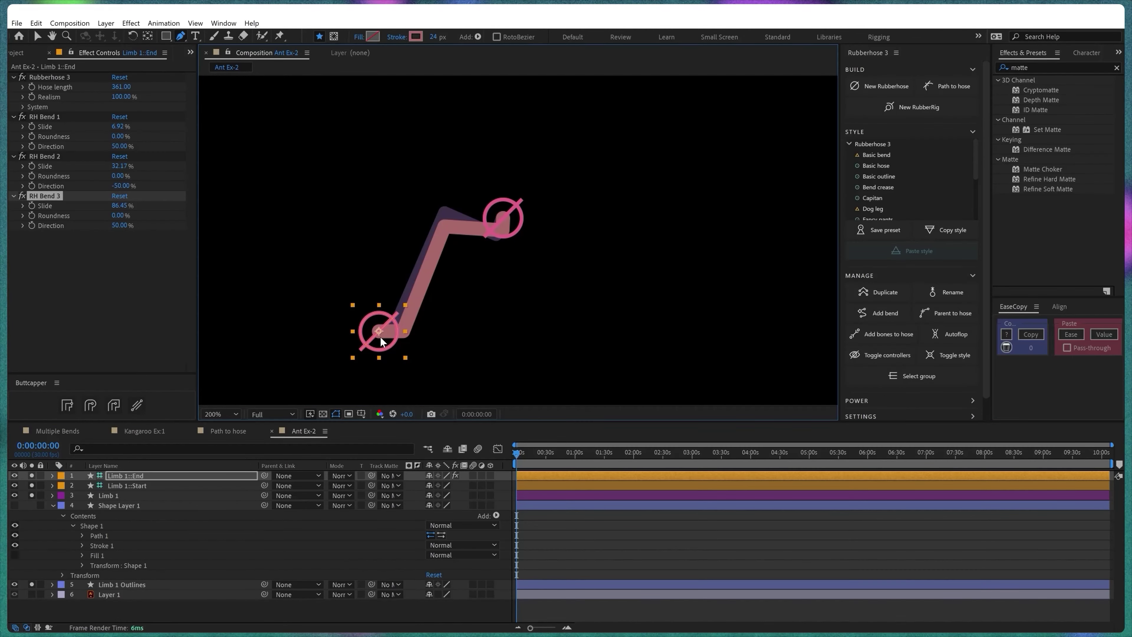
# - Test-move the Limb 1 End controller across to the other side of the Start controller and undo the move
pyautogui.press('v')
pyautogui.moveTo(381, 337); pyautogui.dragTo(427, 322)
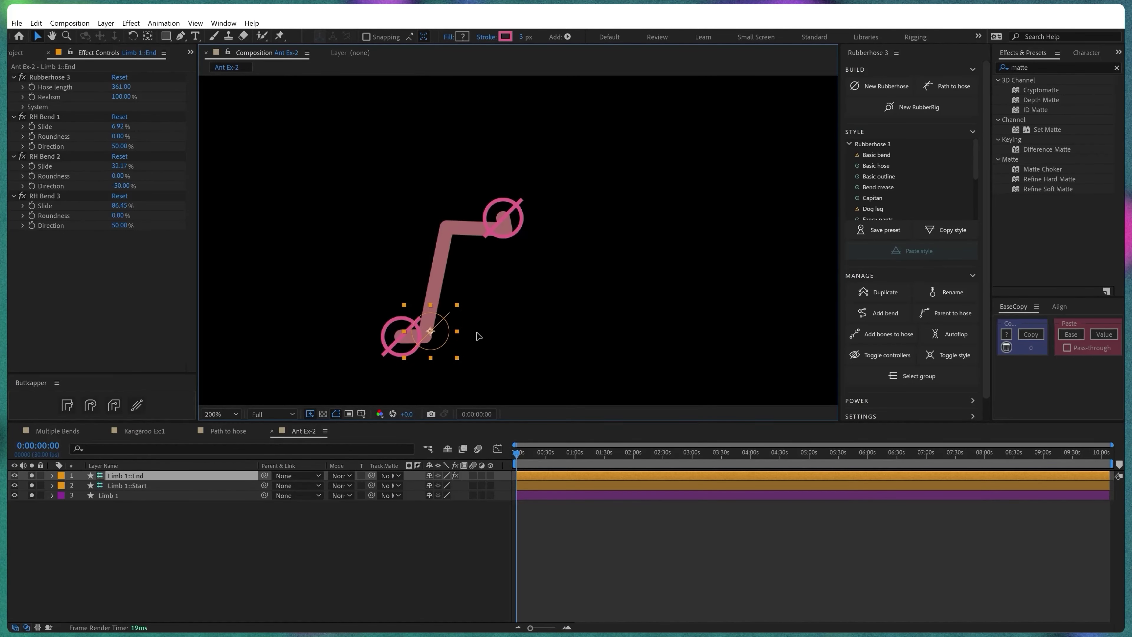
pyautogui.moveTo(435, 326); pyautogui.dragTo(666, 333)
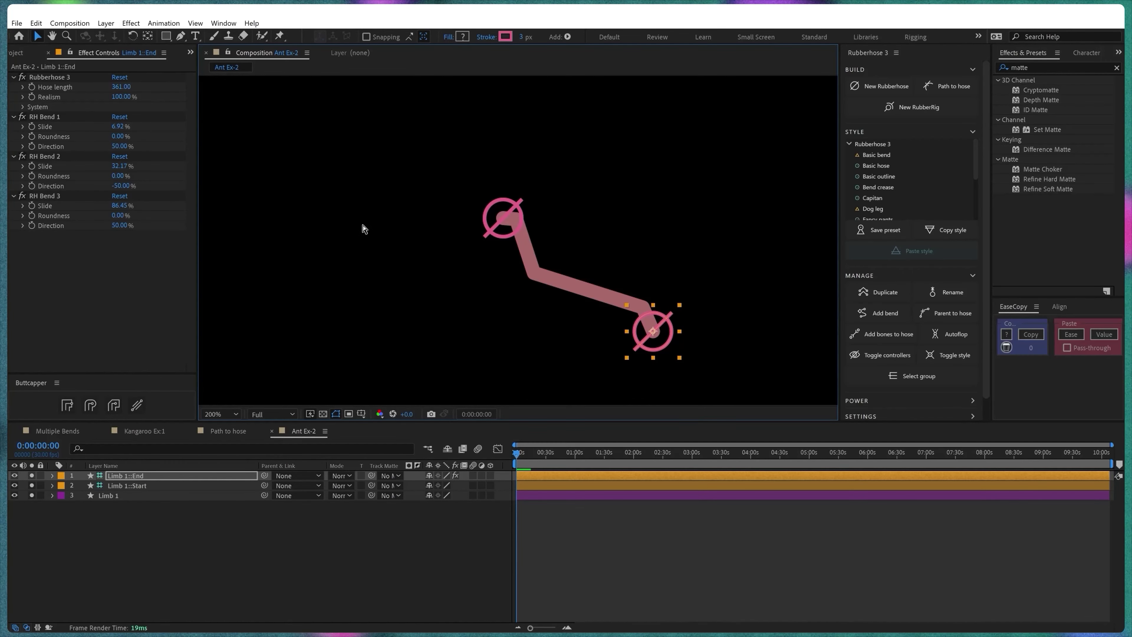
pyautogui.hotkey('ctrl', 'z')
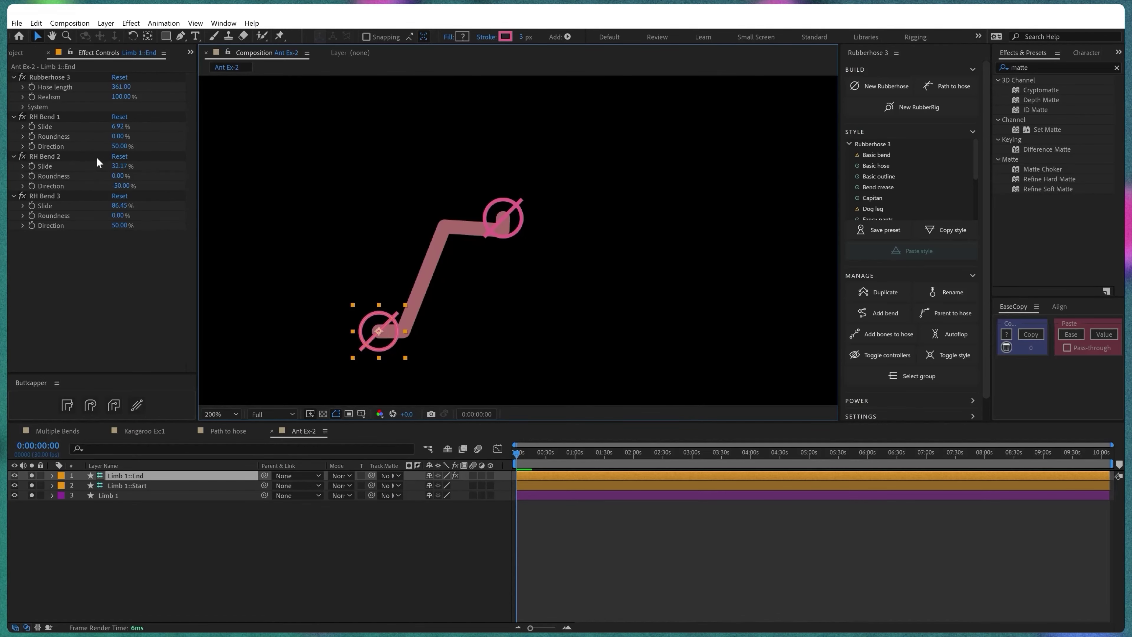
# - Apply Autoflop to the Limb 1 hose and test it by moving the foot controller across beneath the hip
pyautogui.click(171, 552)
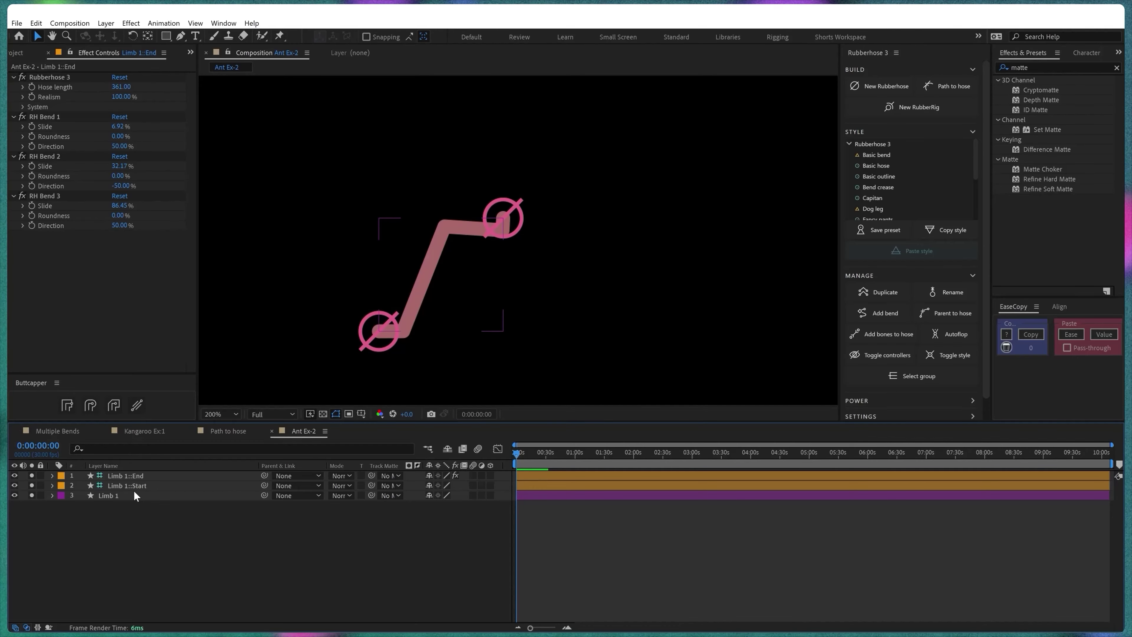
pyautogui.click(127, 496)
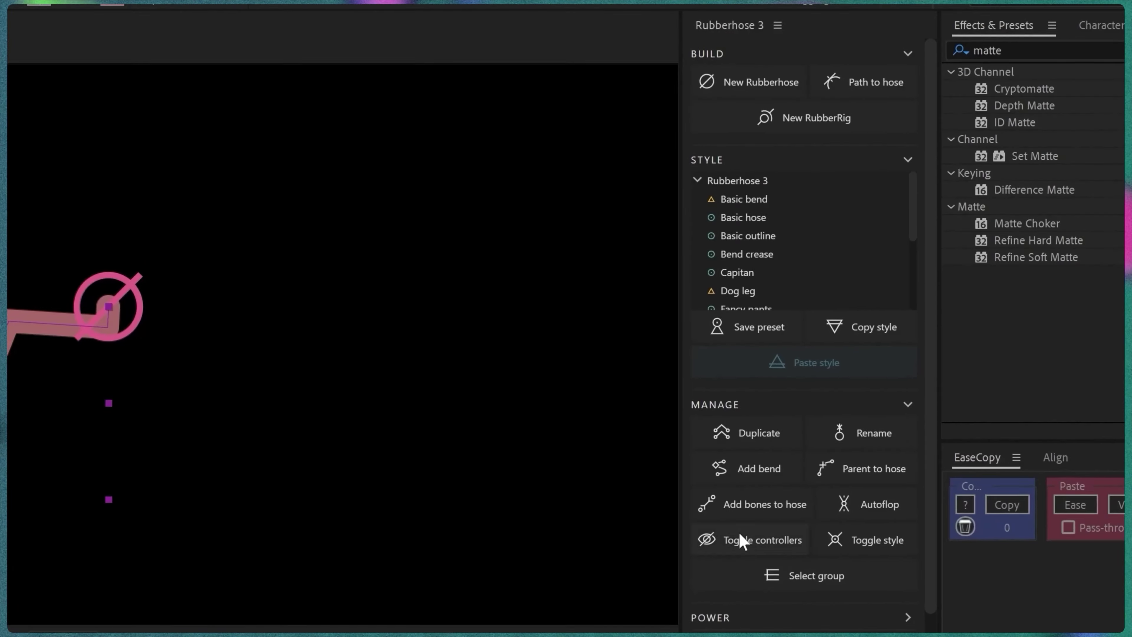
pyautogui.click(873, 526)
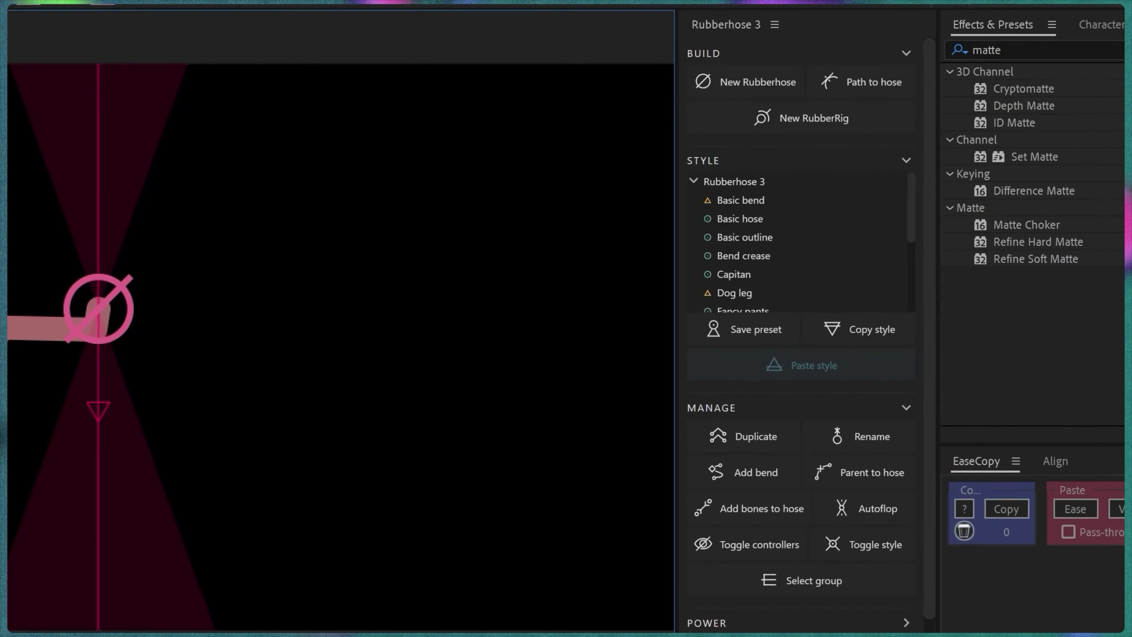
pyautogui.moveTo(370, 337); pyautogui.dragTo(524, 349)
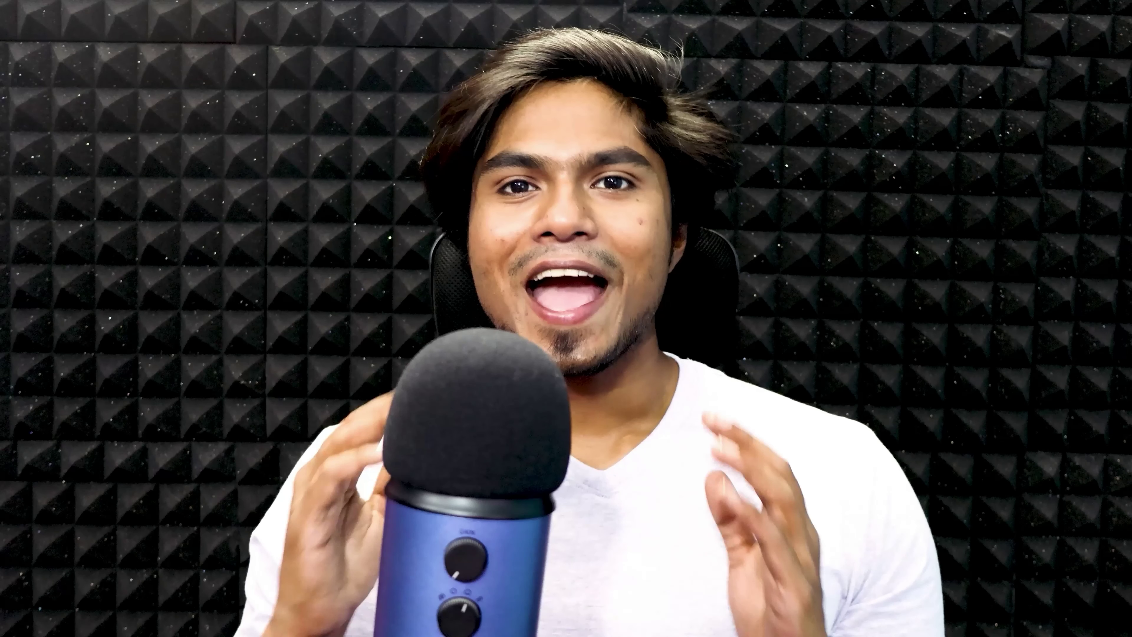
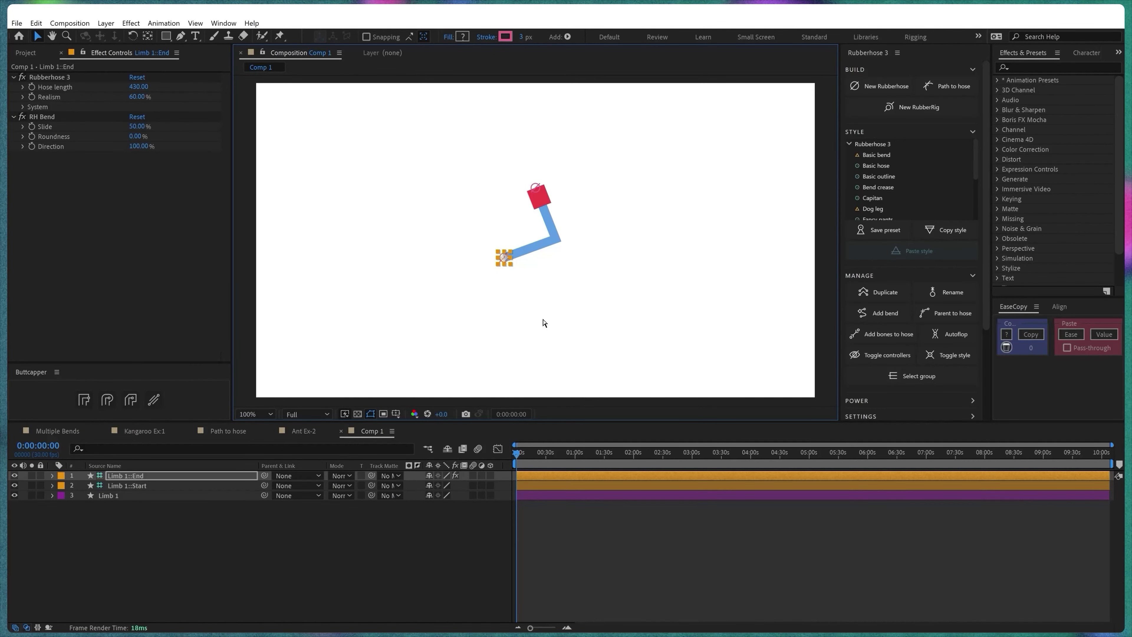
# - Undo the last controller move, duplicate the Basic hose 2 group in Limb 1's style and adjust the copy's Trim Paths End value
pyautogui.hotkey('ctrl', 'z')
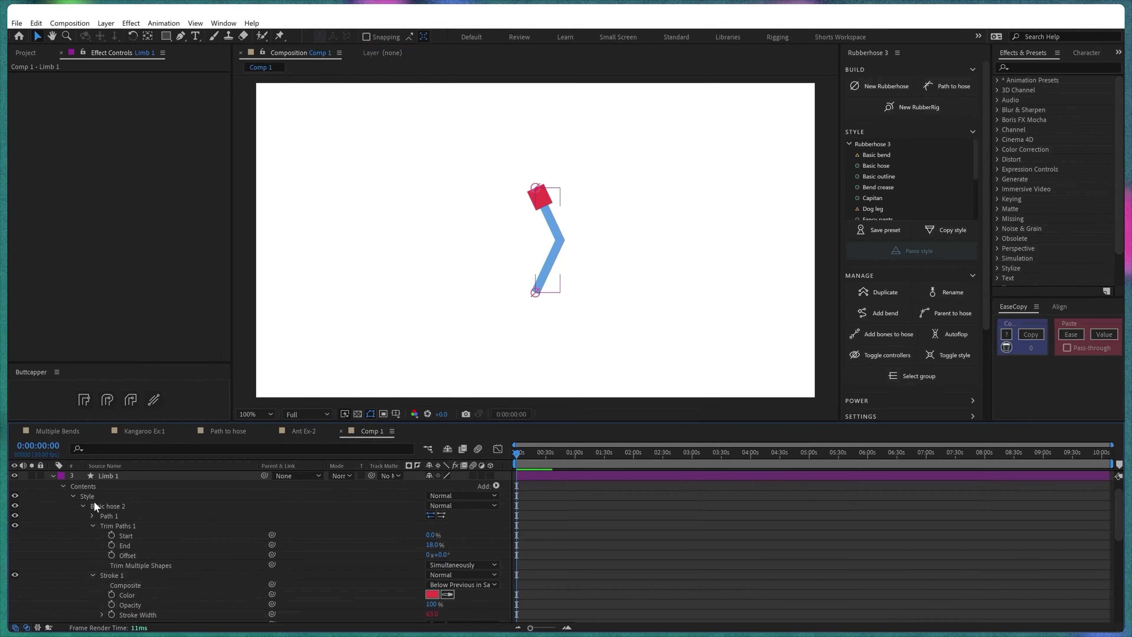
pyautogui.click(114, 506)
pyautogui.hotkey('ctrl', 'd')
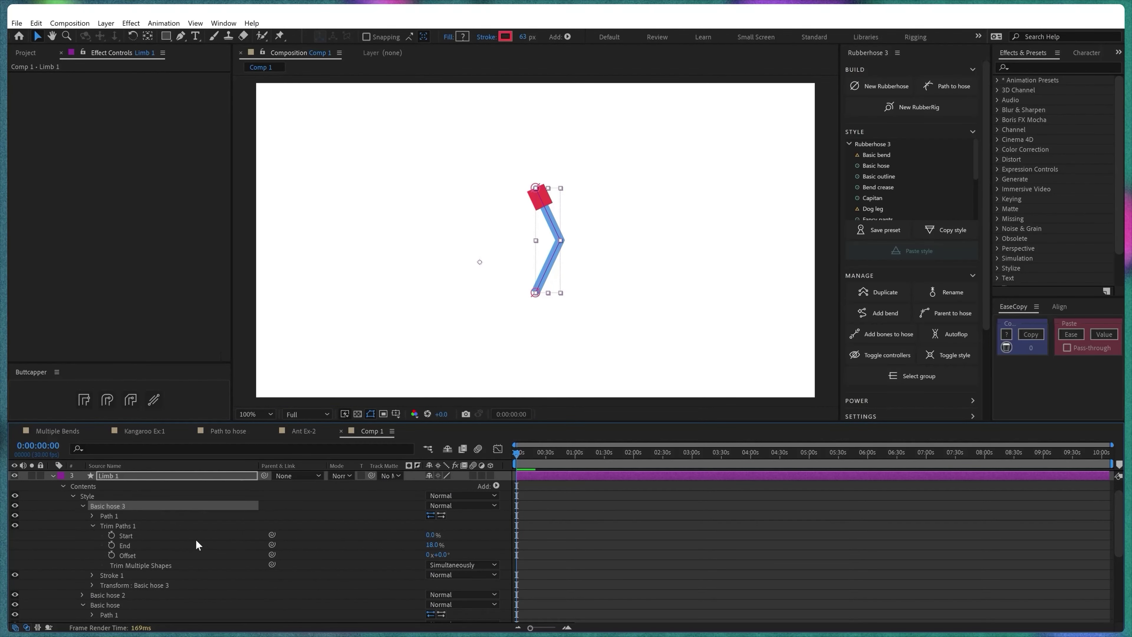
pyautogui.moveTo(431, 545); pyautogui.dragTo(439, 521)
# - Recolour the duplicated group's stroke dark purple and widen it into a cuff below the red upper section
pyautogui.click(505, 37)
pyautogui.click(787, 185)
pyautogui.click(726, 207)
pyautogui.click(880, 146)
pyautogui.moveTo(523, 37); pyautogui.dragTo(536, 41)
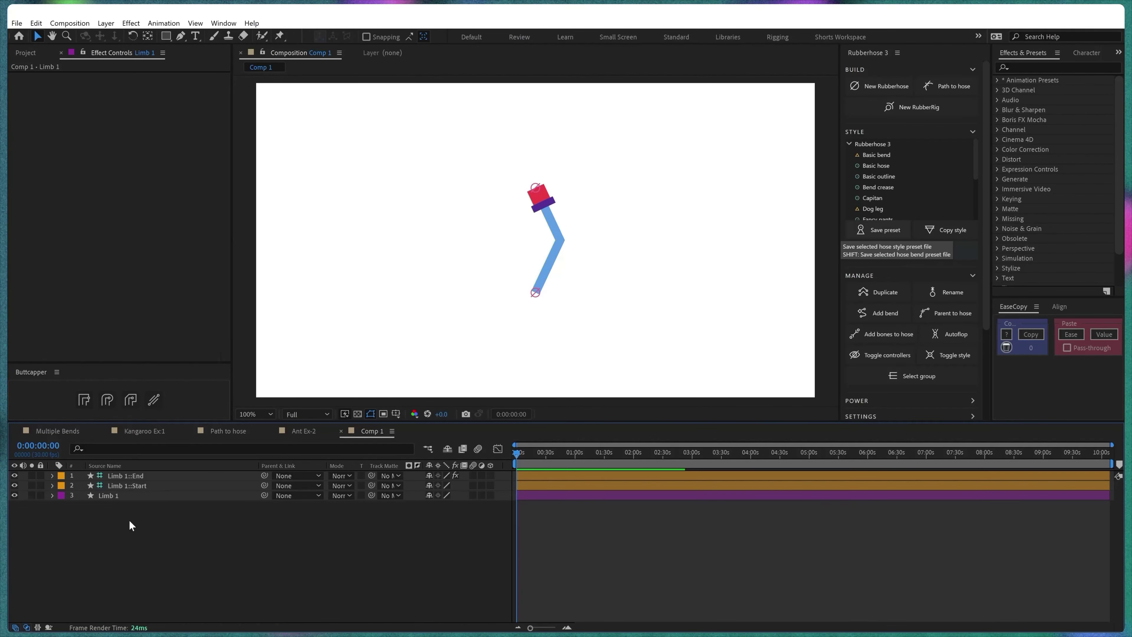
# - Start saving Limb 1's style as a preset and create a PPS folder inside the Rubberhose 3 styles folder
pyautogui.click(136, 496)
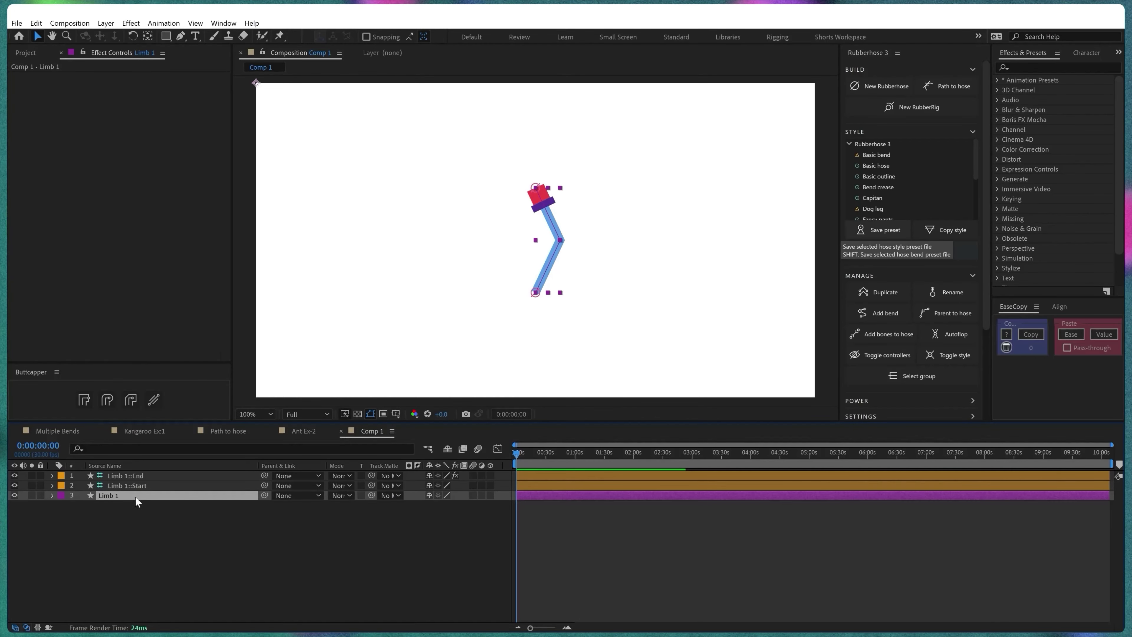
pyautogui.click(877, 231)
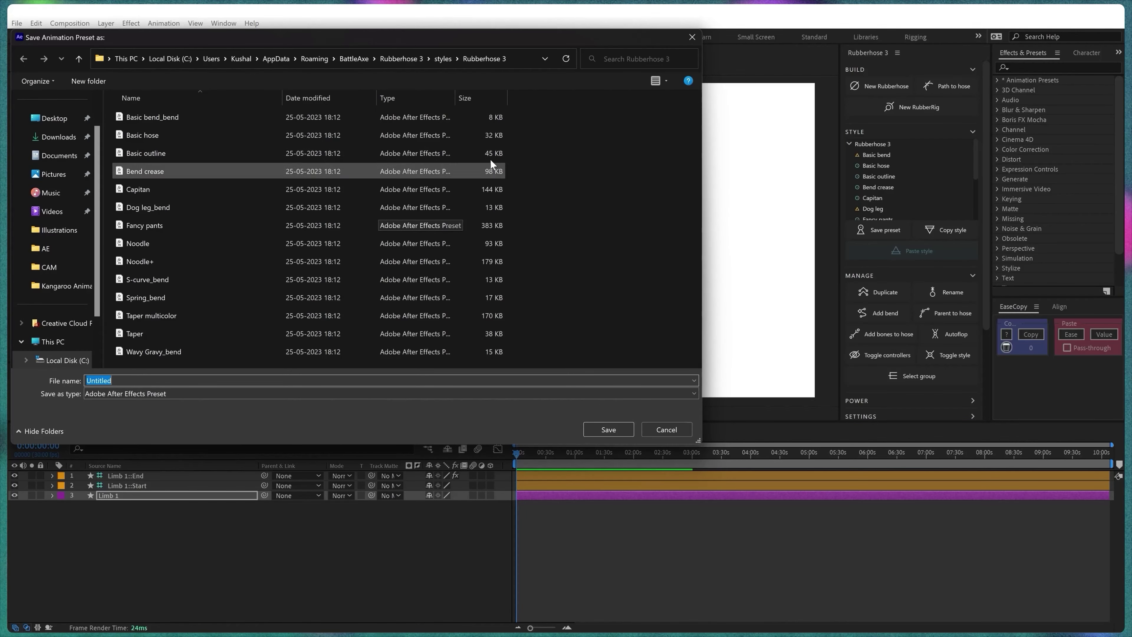
pyautogui.click(441, 58)
pyautogui.hotkey('ctrl', 'shift', 'n')
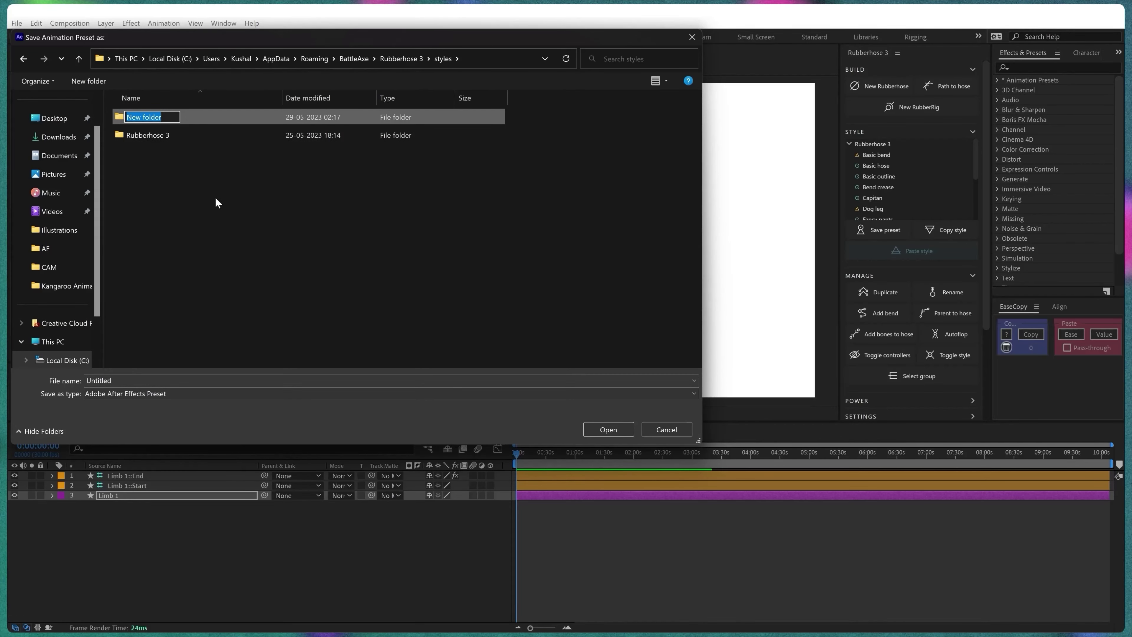
pyautogui.write('PPS')
pyautogui.press('Return')
# - Save the preset as Pointy Elbow in the PPS folder and view it in the style list
pyautogui.click(99, 380)
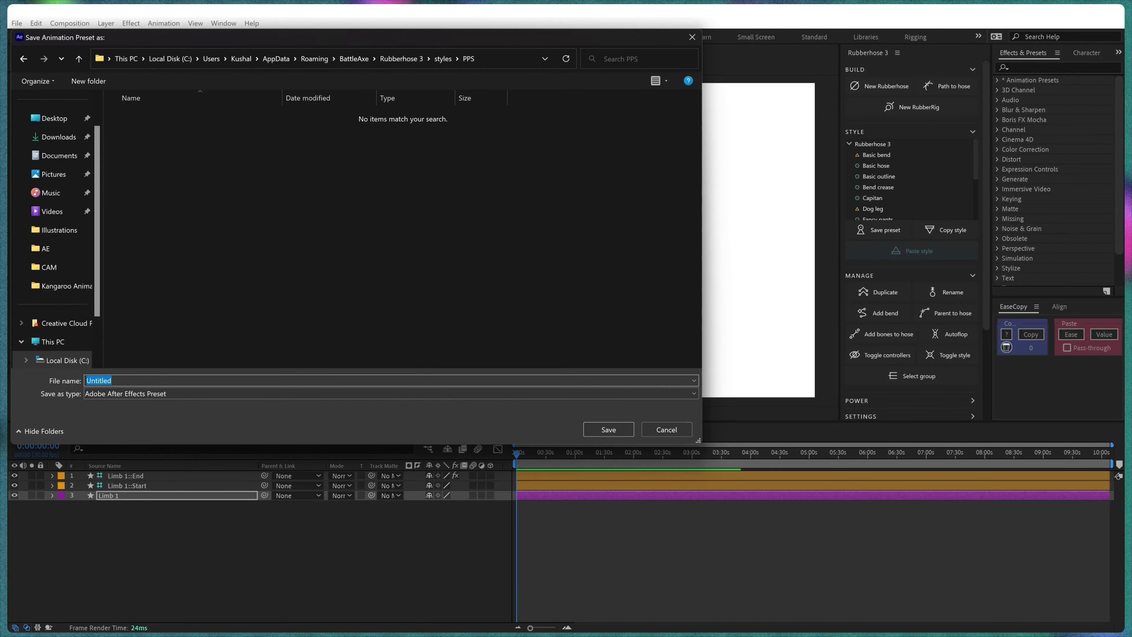
pyautogui.write('Pointy Elbow')
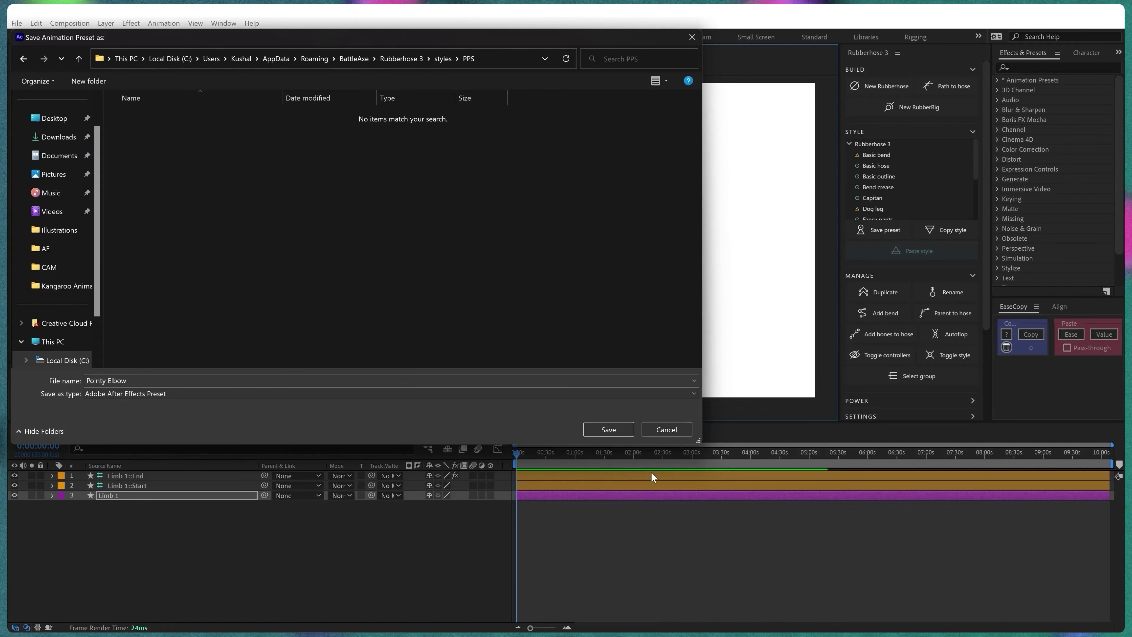
pyautogui.press('Return')
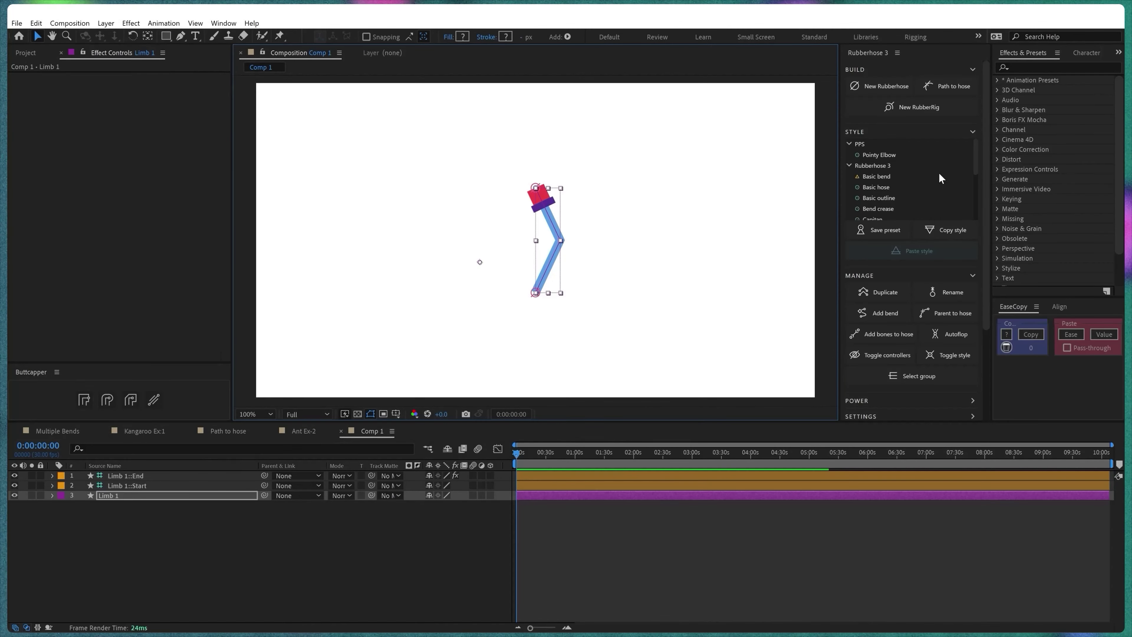
pyautogui.click(863, 143)
pyautogui.click(848, 143)
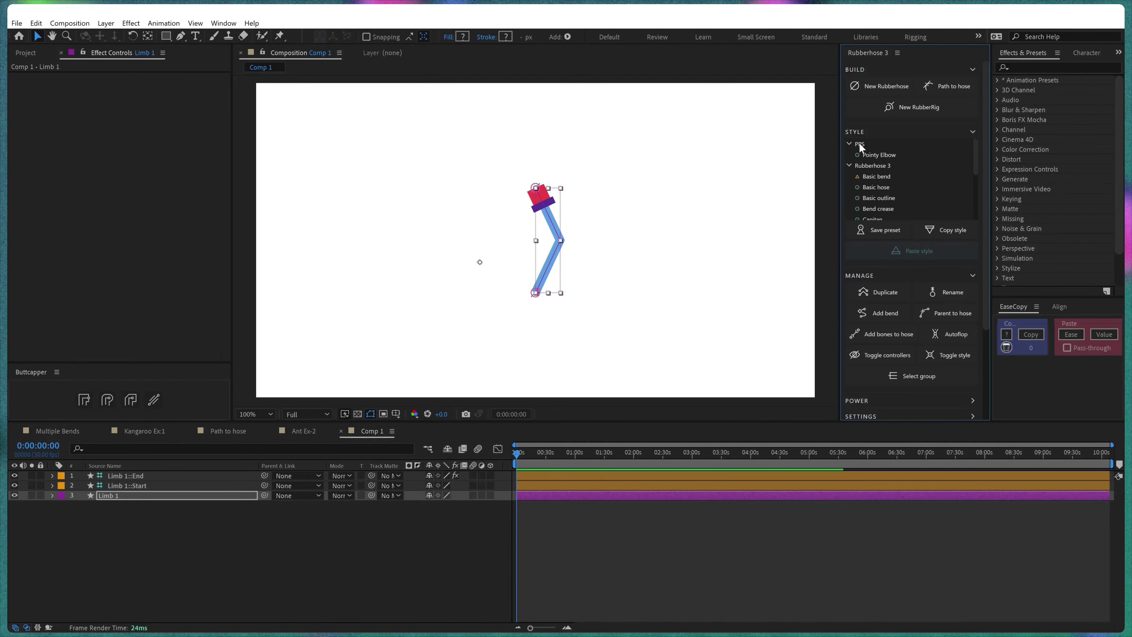
pyautogui.click(883, 155)
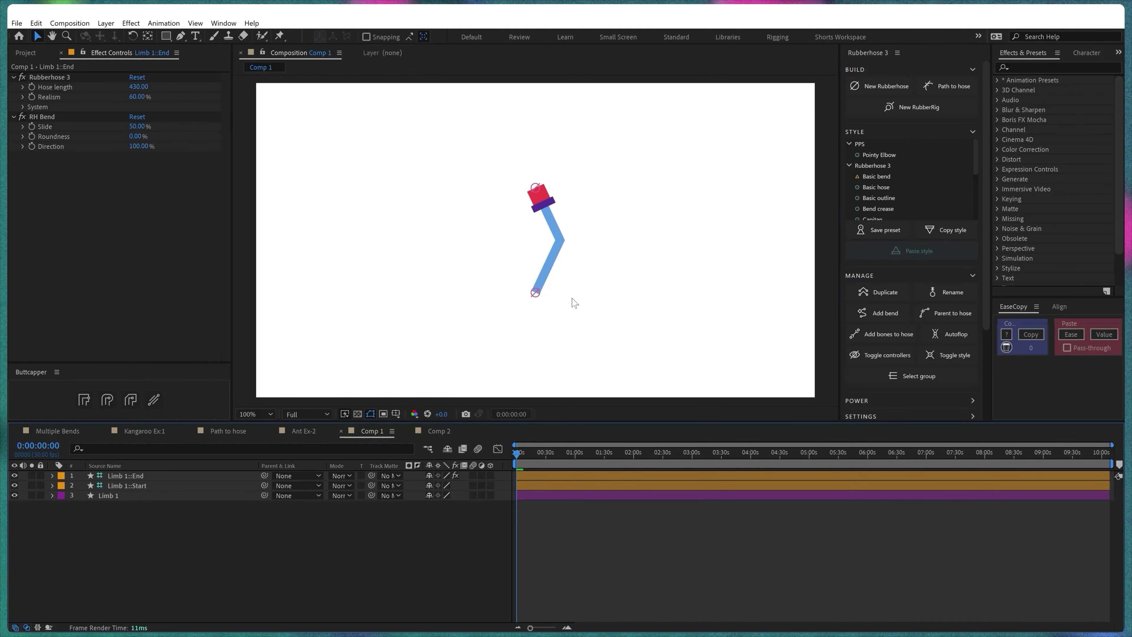
# - Create a new Rubberhose in Comp 2, apply the Pointy Elbow style and test it with the End controller
pyautogui.click(439, 431)
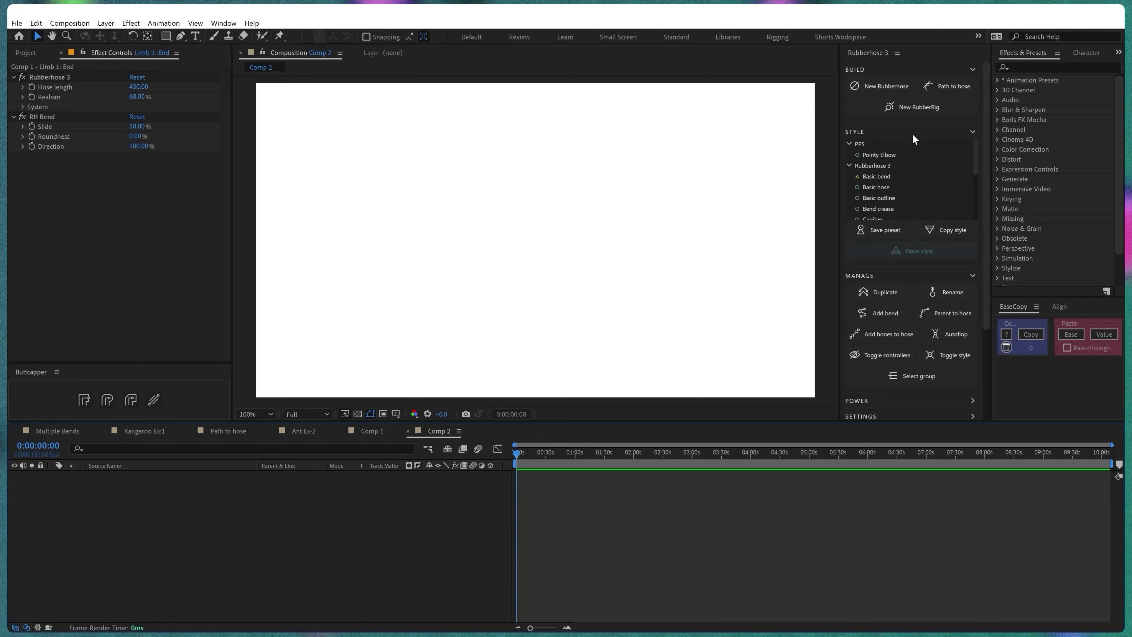
pyautogui.click(879, 87)
pyautogui.click(933, 239)
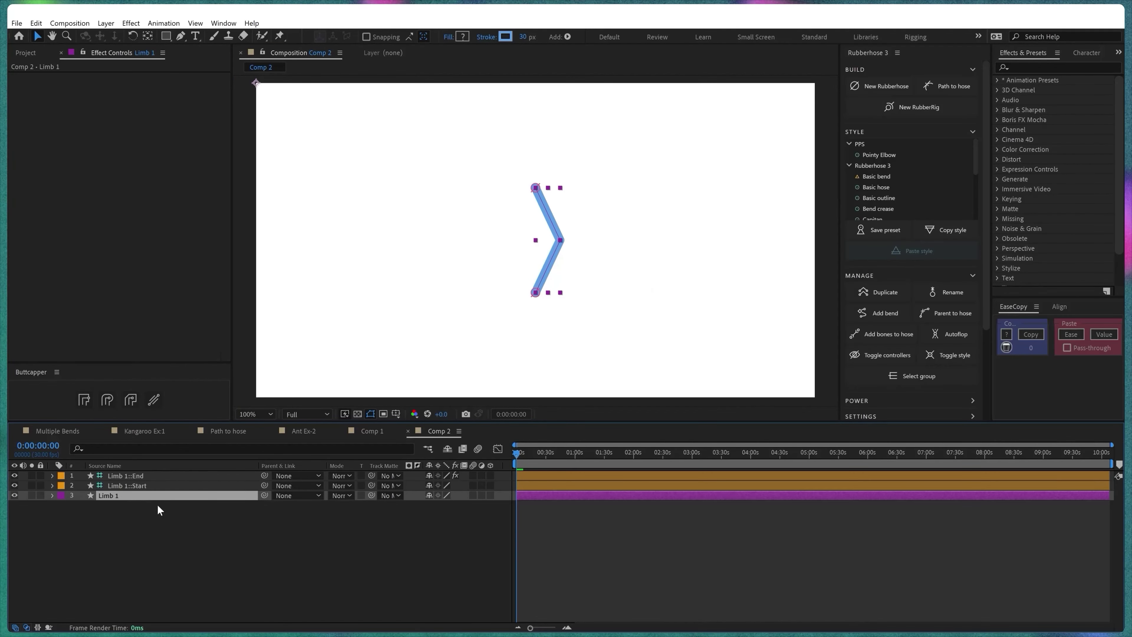
pyautogui.click(878, 155)
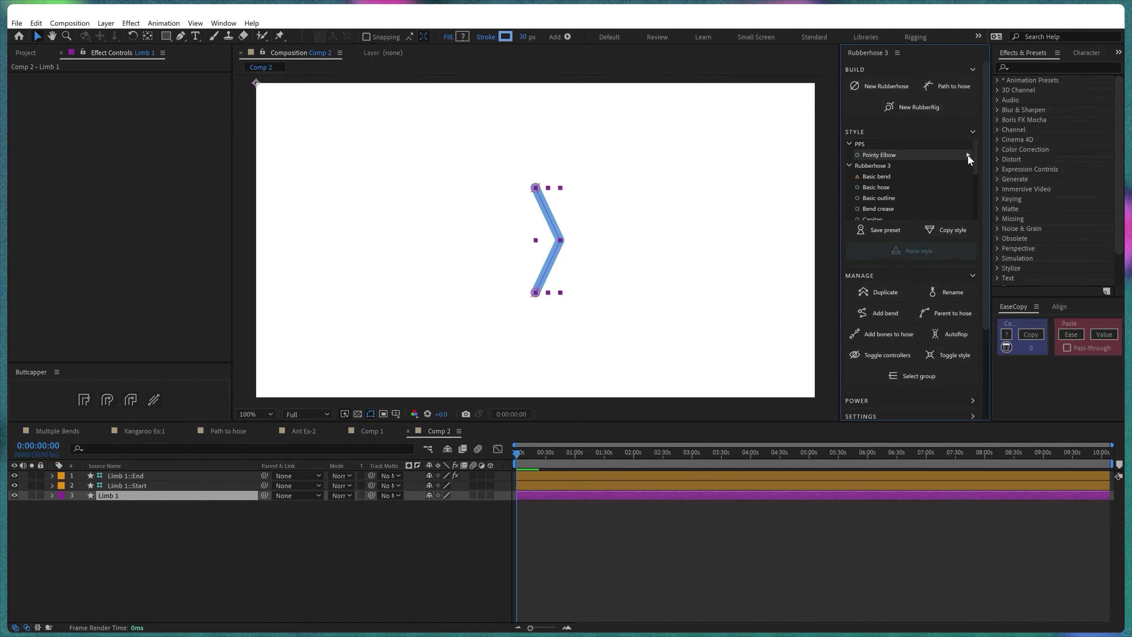
pyautogui.click(968, 154)
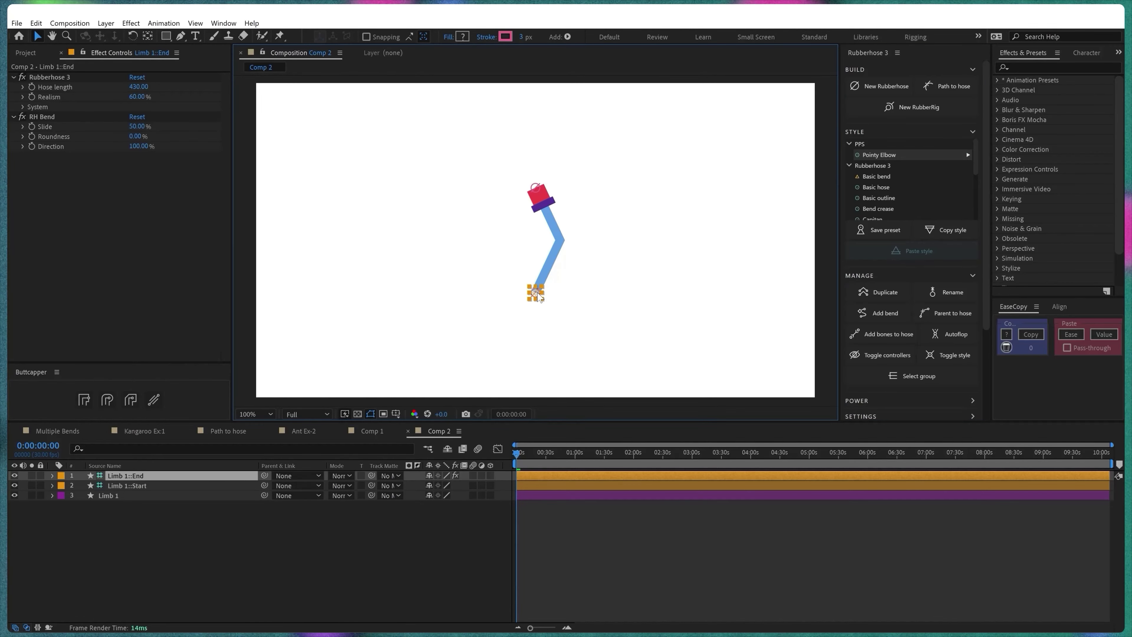
pyautogui.moveTo(529, 254); pyautogui.dragTo(535, 293)
pyautogui.click(339, 542)
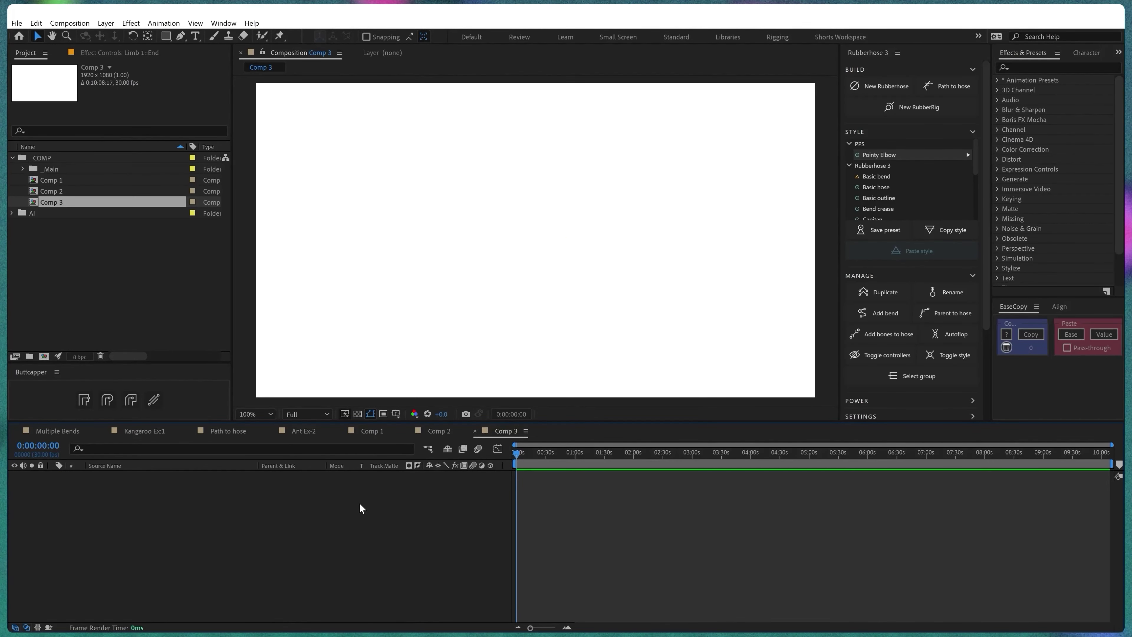
# - Create a two-bend Rubberhose in Comp 3 and set its first bend to Slide 21.33%, Roundness 34% and Direction -12%
pyautogui.click(884, 85)
pyautogui.press('Return')
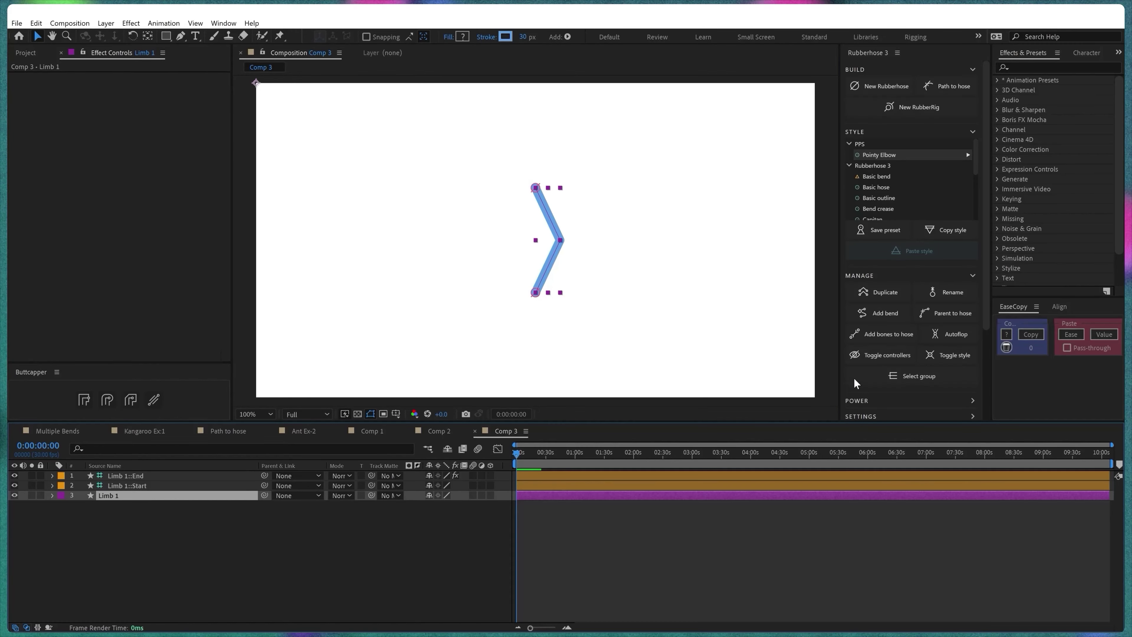
pyautogui.click(214, 475)
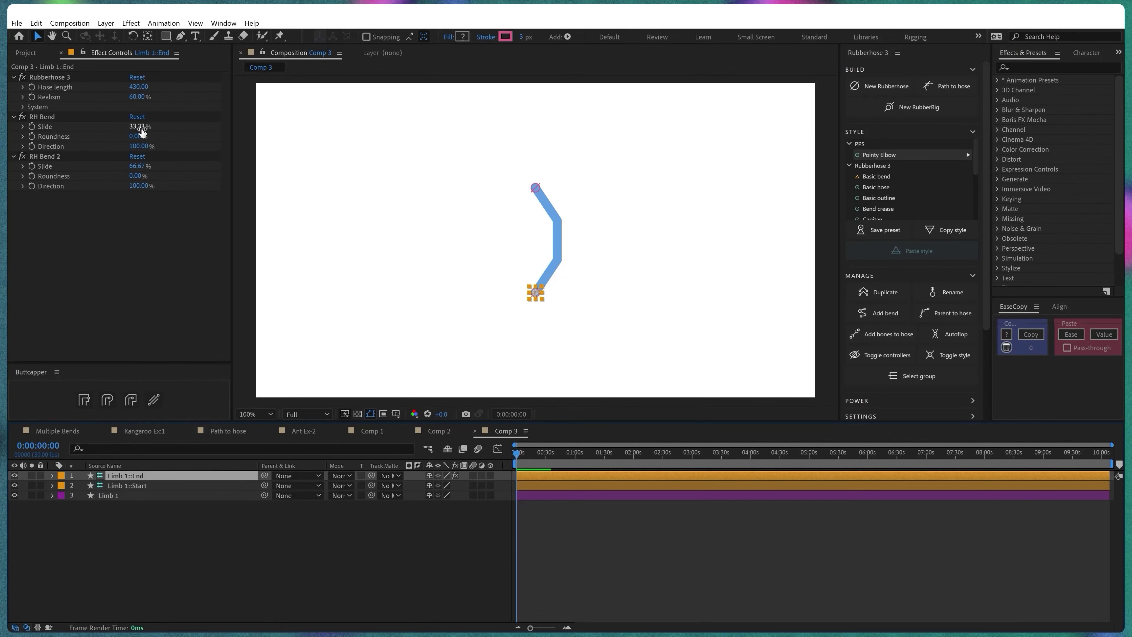
pyautogui.moveTo(140, 127); pyautogui.dragTo(91, 162)
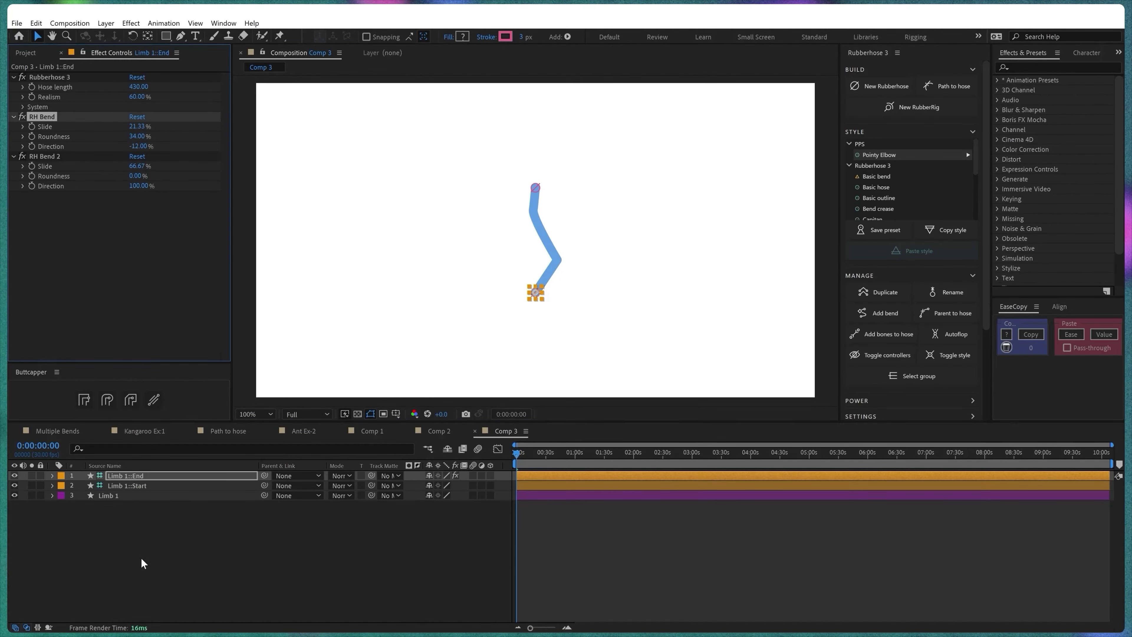
# - Test-move the multicoloured leg's End controller and save the Limb 1 style as a preset named Horse leg in the PPS folder
pyautogui.click(207, 495)
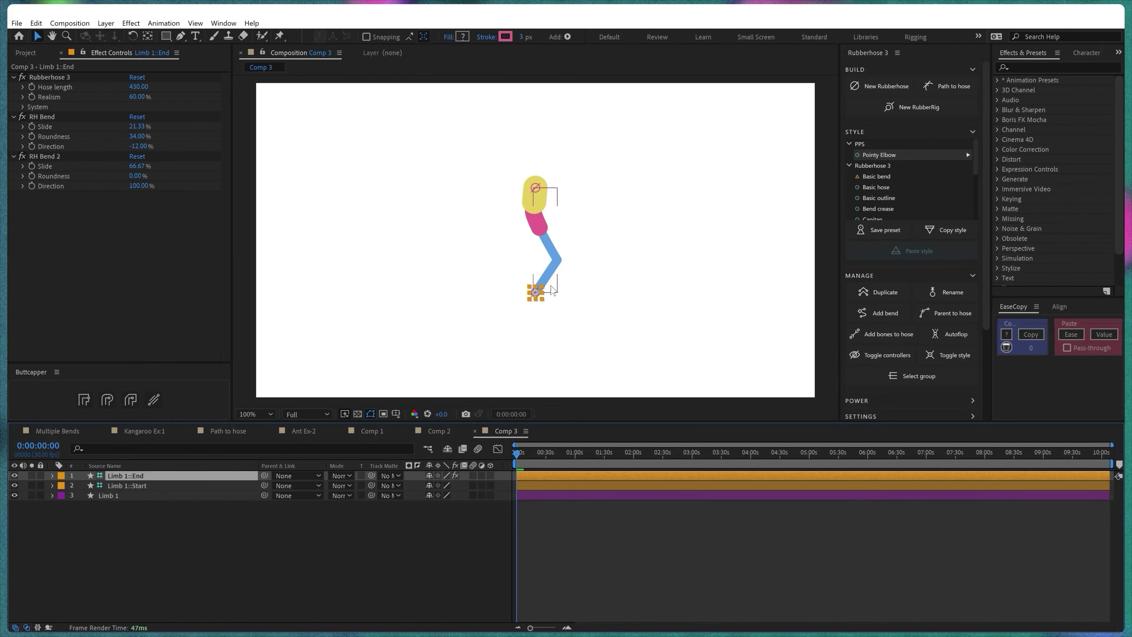
pyautogui.moveTo(535, 295); pyautogui.dragTo(502, 274)
pyautogui.click(880, 230)
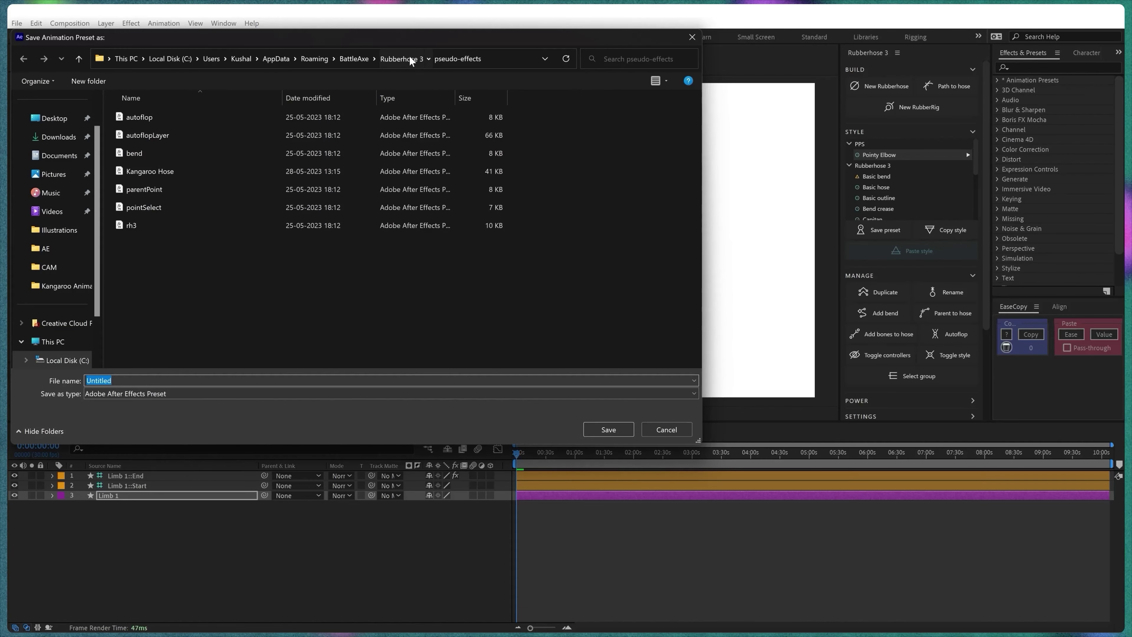
pyautogui.doubleClick(132, 117)
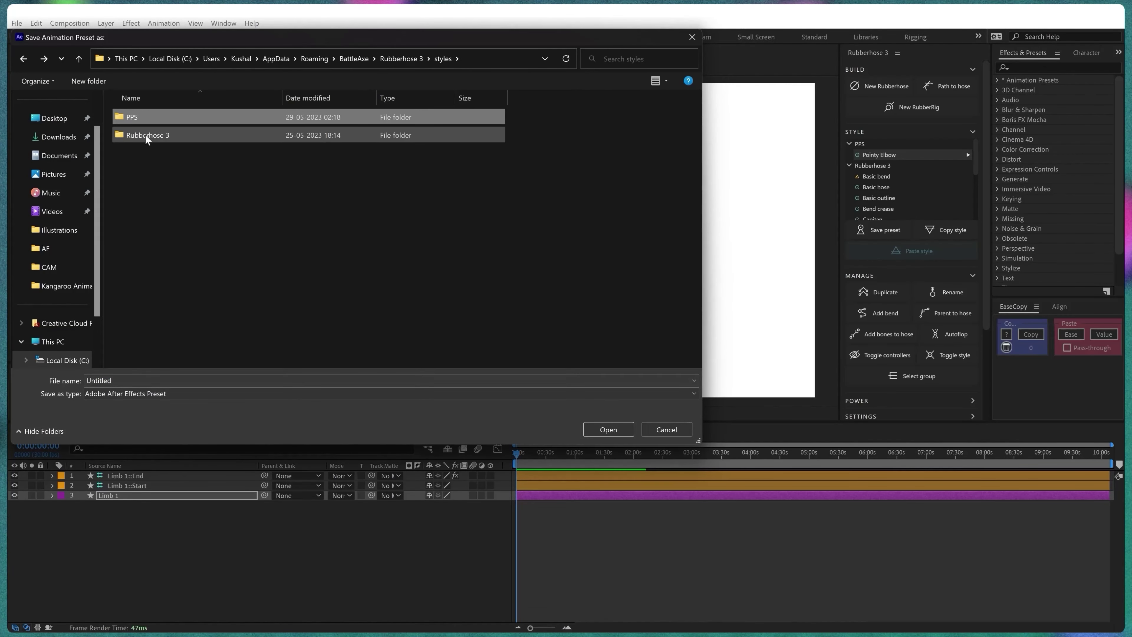
pyautogui.write('Horse leg')
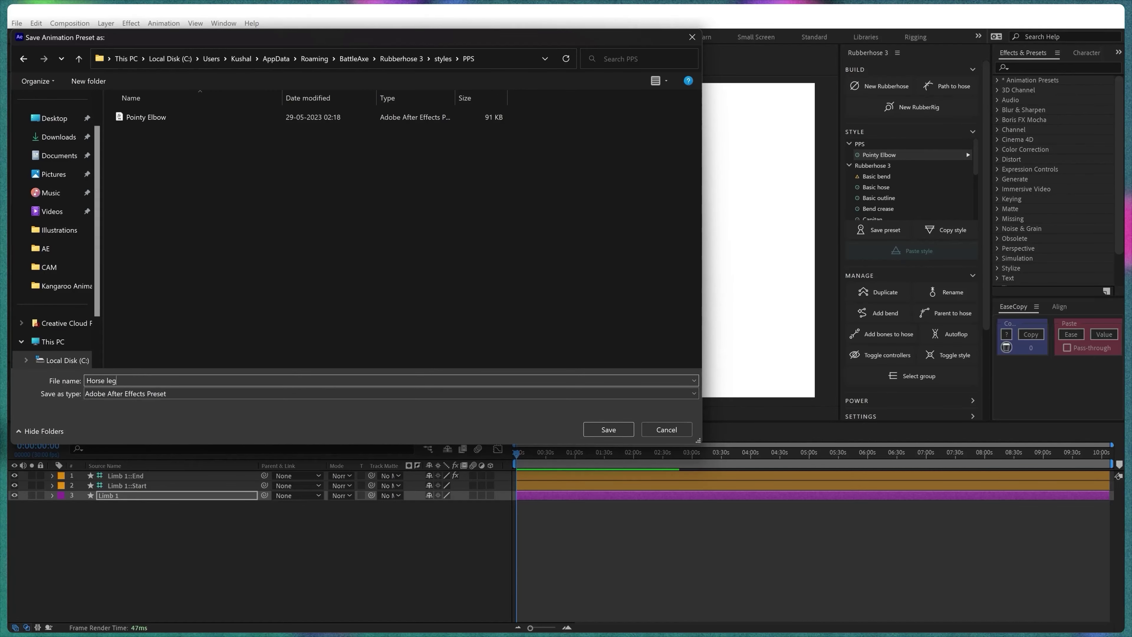
pyautogui.press('Return')
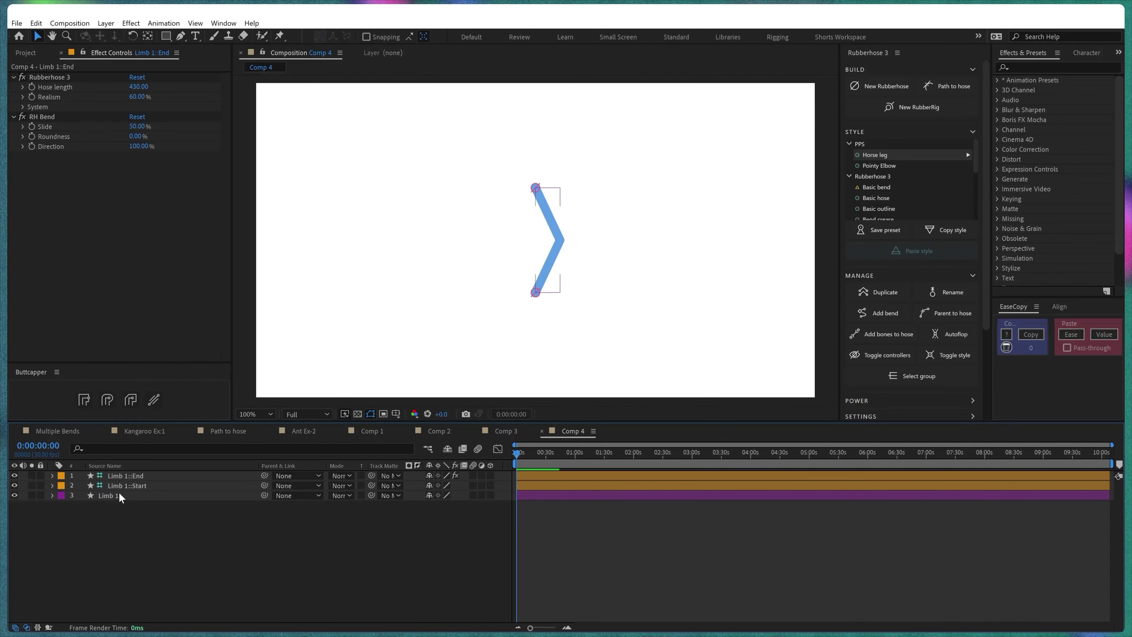
# - Apply the Horse leg style to the plain Limb 1 hose in Comp 4
pyautogui.click(125, 496)
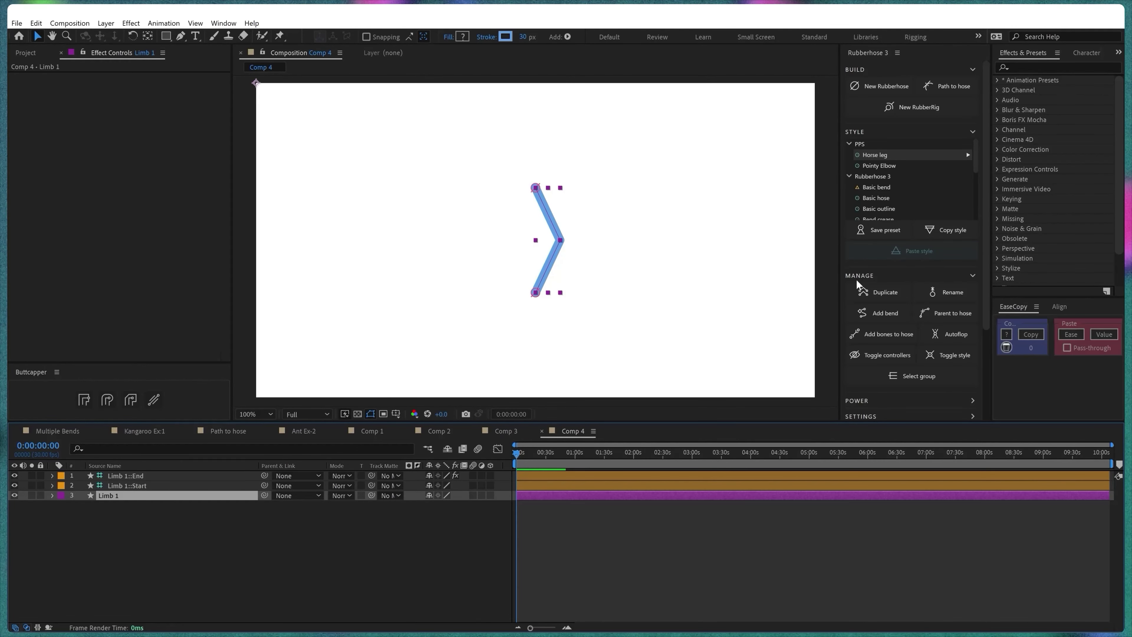
pyautogui.click(968, 156)
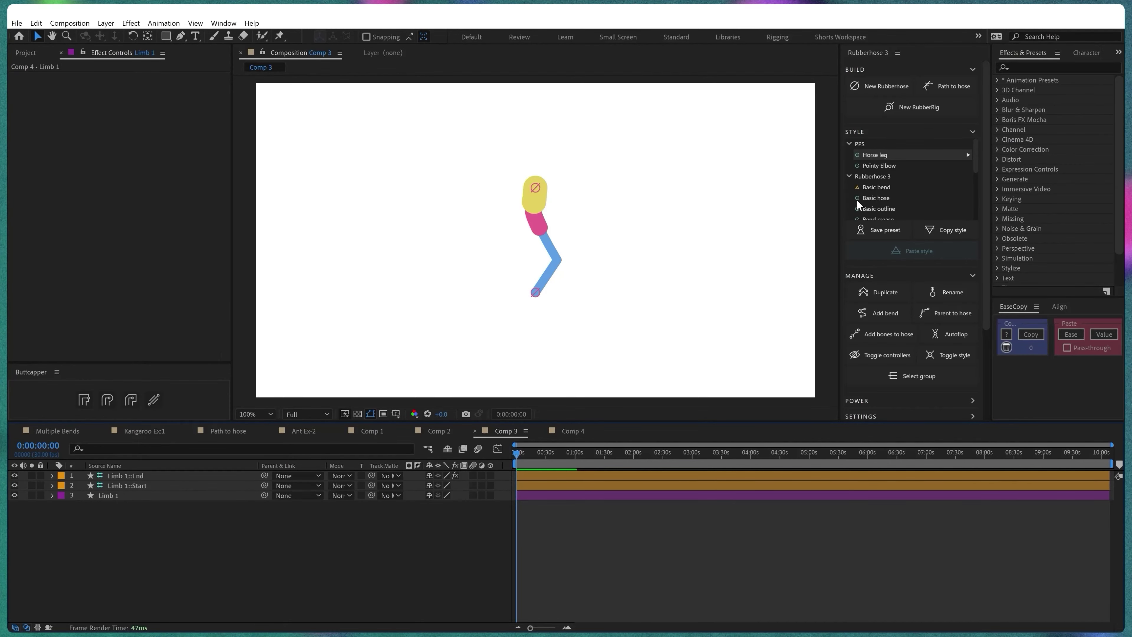
# - Examine the bend presets in the style list and their file names in the Rubberhose 3 styles folder
pyautogui.scroll(-3, 859, 201)
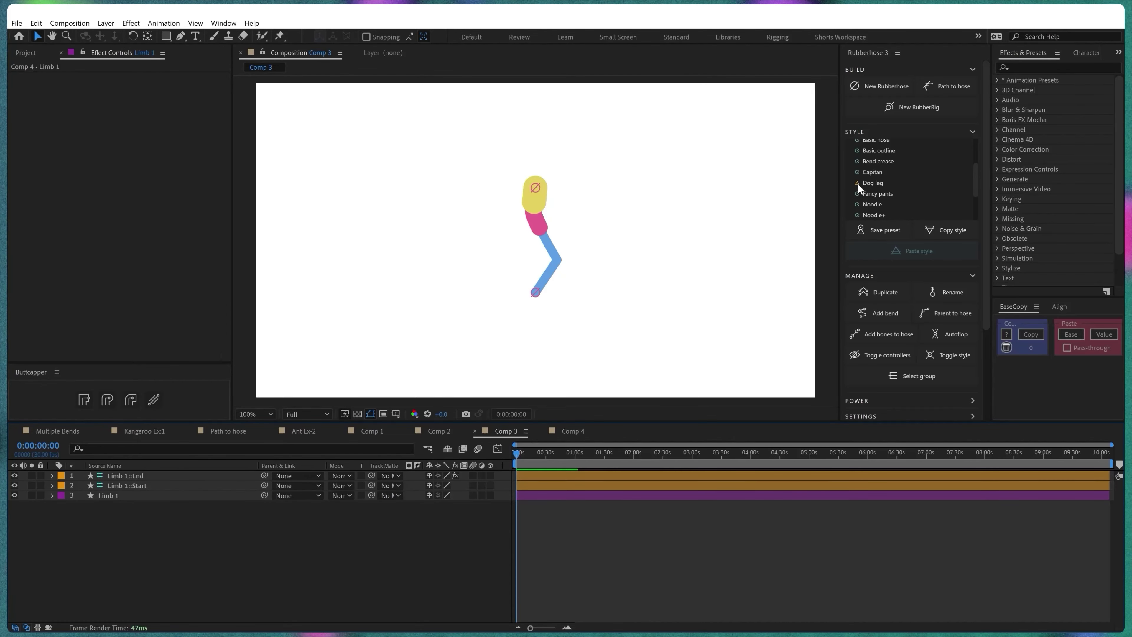
pyautogui.scroll(3, 887, 185)
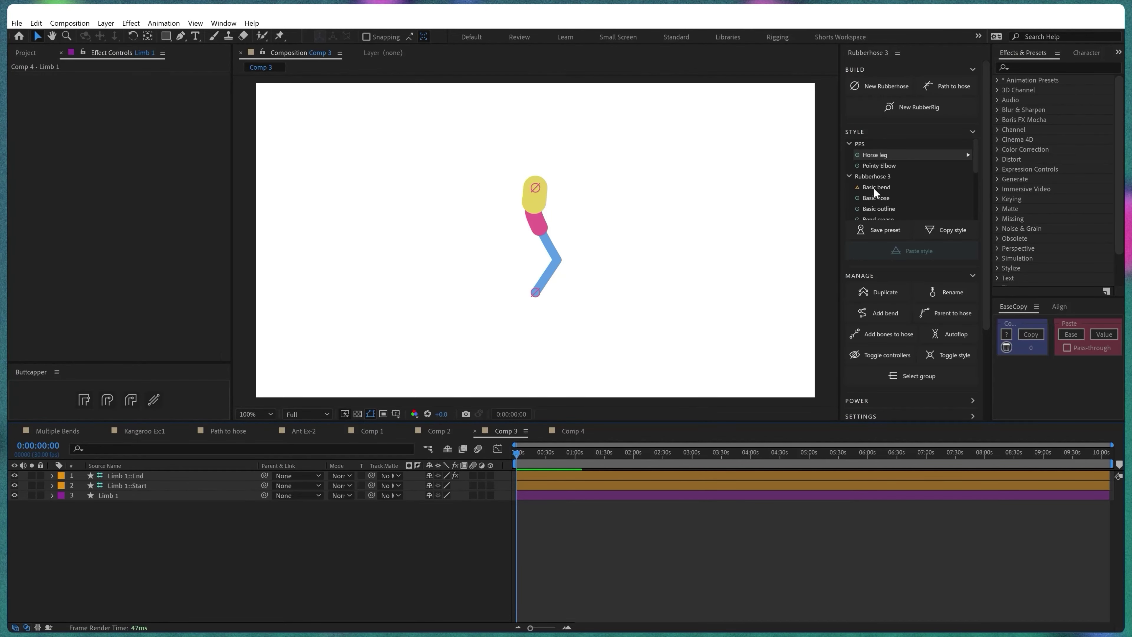
pyautogui.rightClick(931, 174)
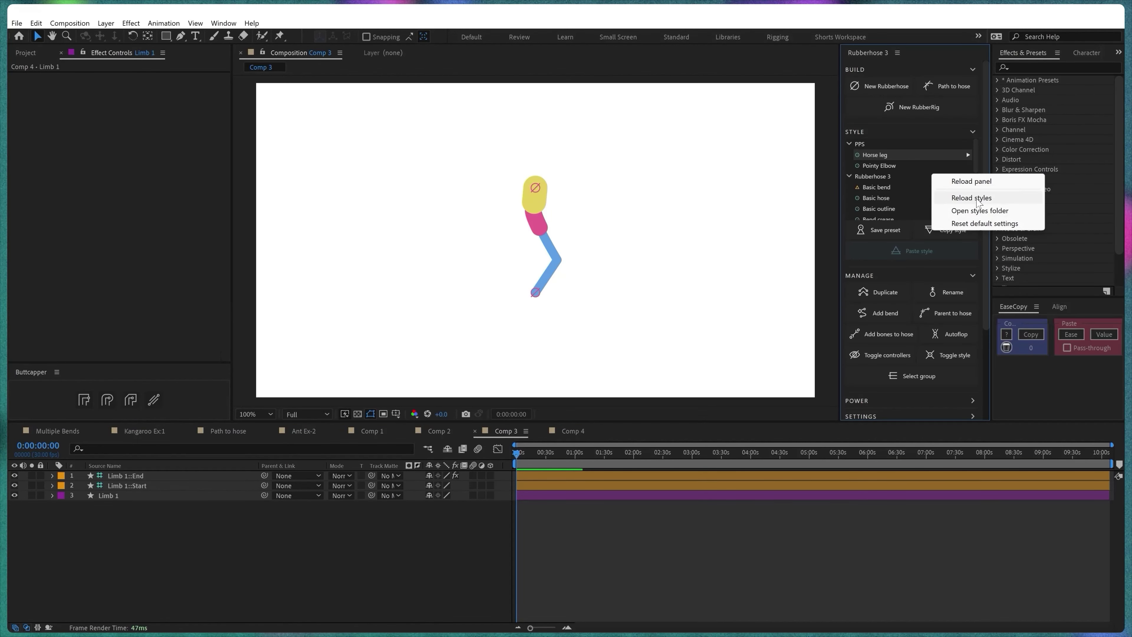
pyautogui.click(979, 211)
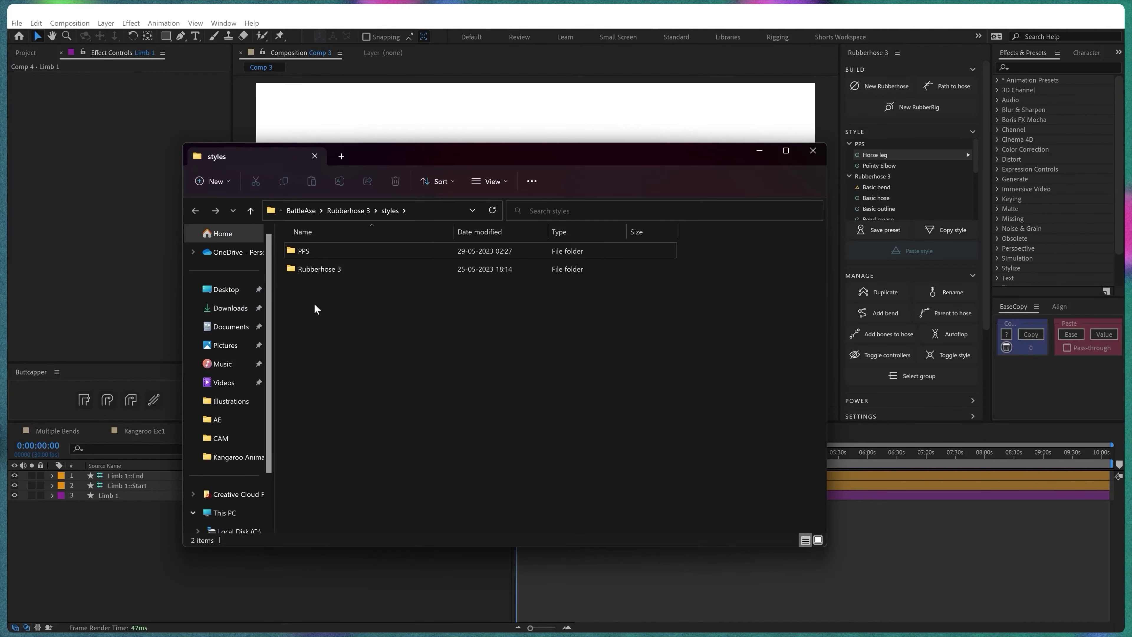
pyautogui.doubleClick(318, 268)
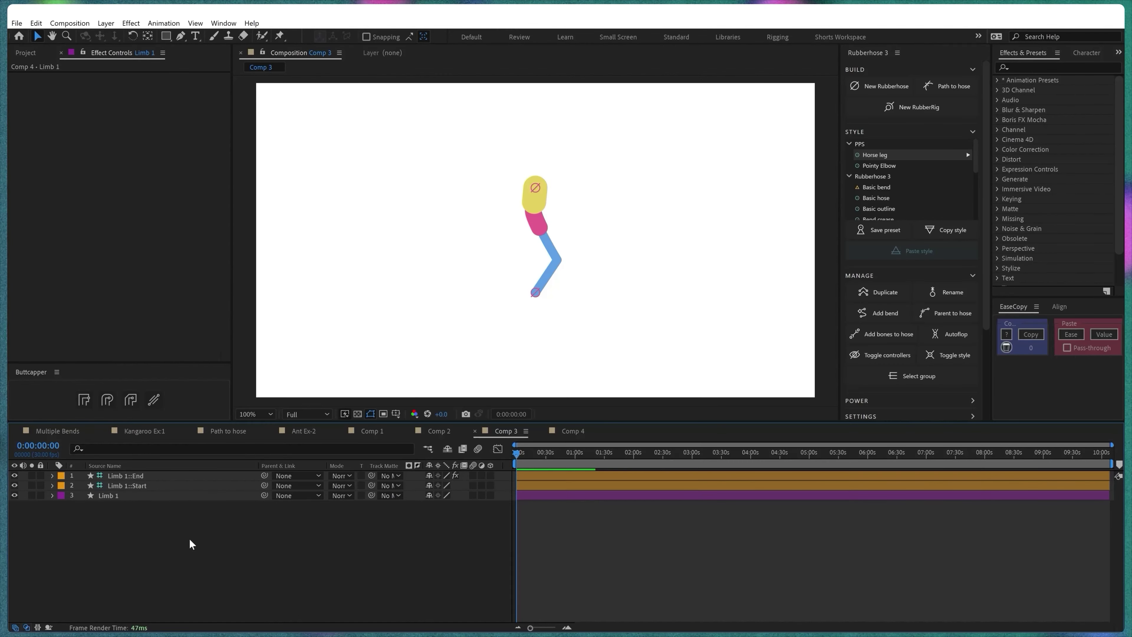
# - Save the bends of Limb 1 in Comp 3 as a preset named Horse leg_bend in the PPS folder
pyautogui.moveTo(189, 539); pyautogui.dragTo(108, 485)
pyautogui.click(876, 231)
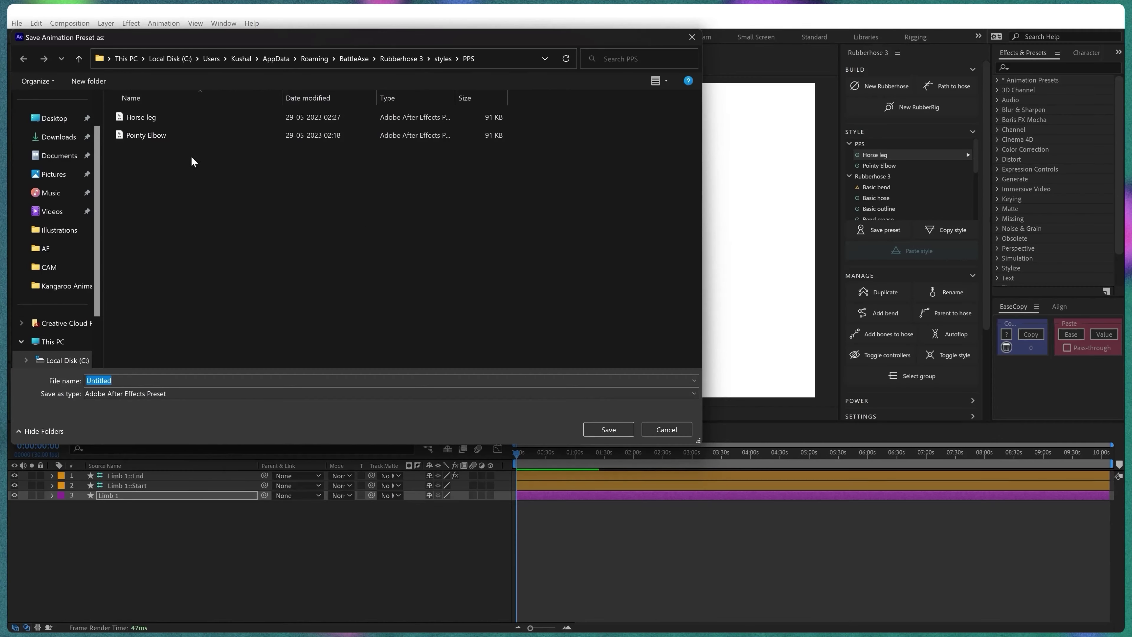
pyautogui.click(152, 117)
pyautogui.write('leg_')
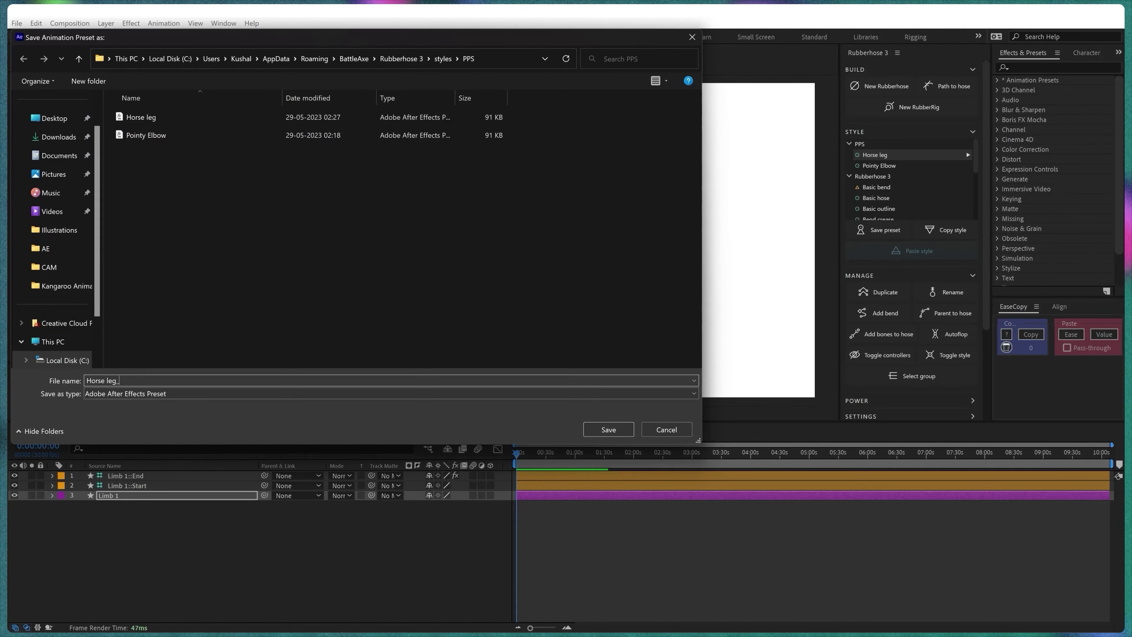
pyautogui.write('bend')
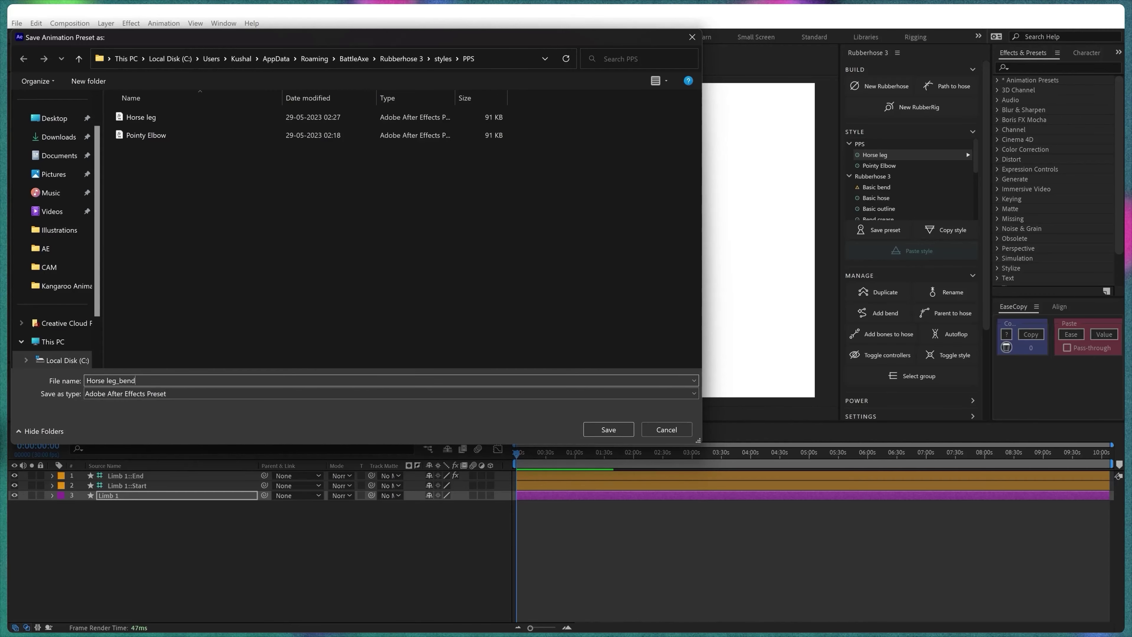
pyautogui.press('Return')
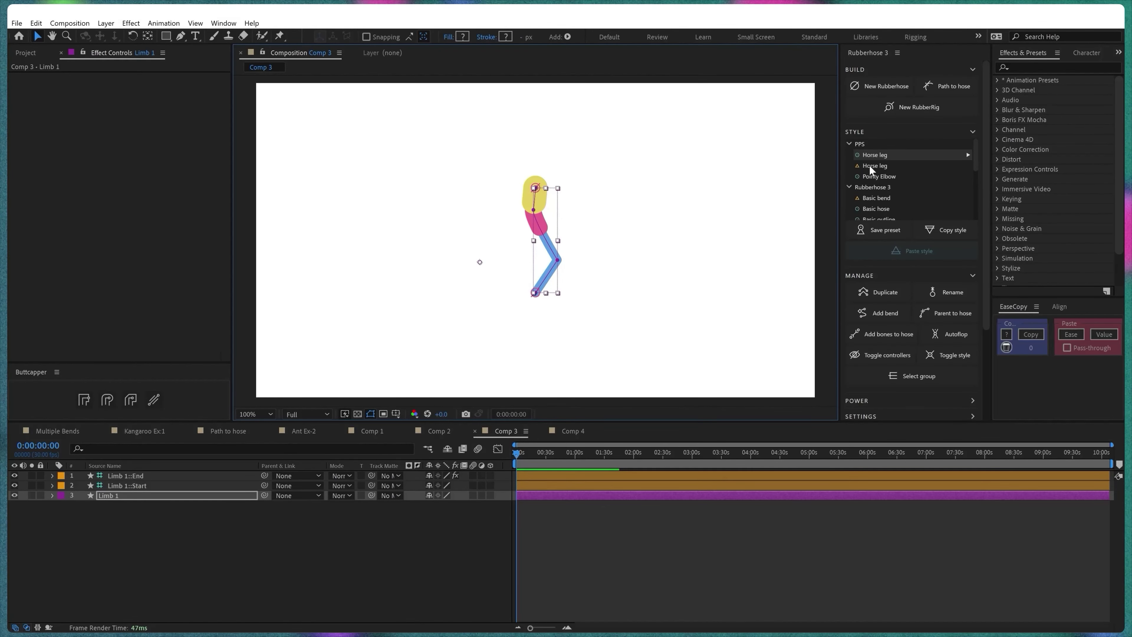
# - Apply the Horse leg bend preset from the PPS folder to the Limb 1 hose in Comp 4
pyautogui.click(862, 166)
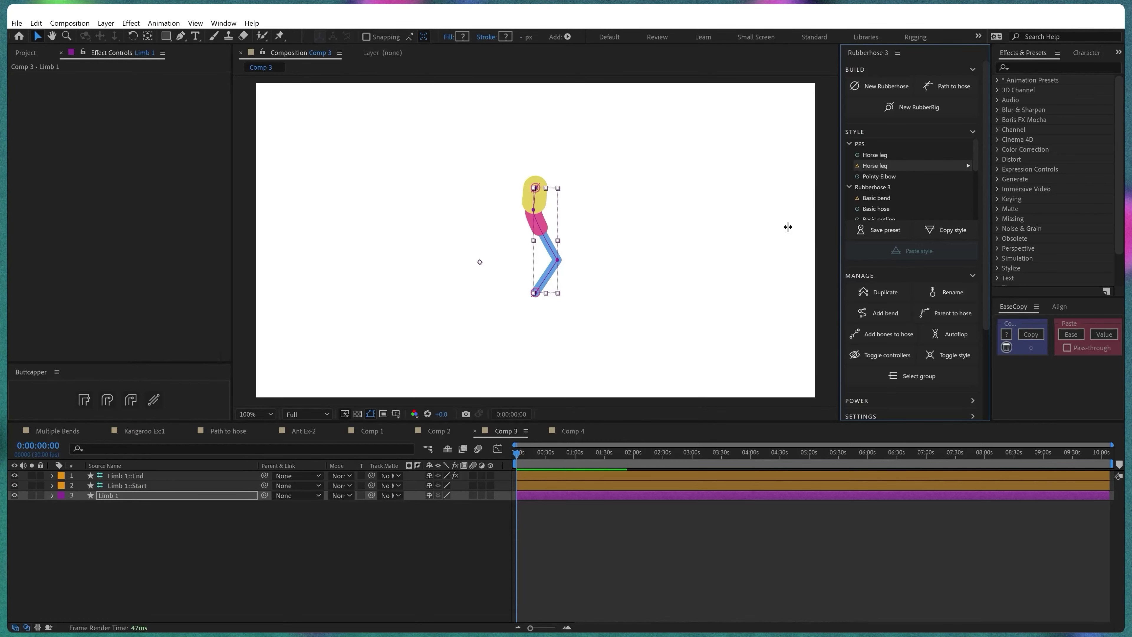
pyautogui.click(575, 431)
pyautogui.moveTo(176, 540); pyautogui.dragTo(103, 478)
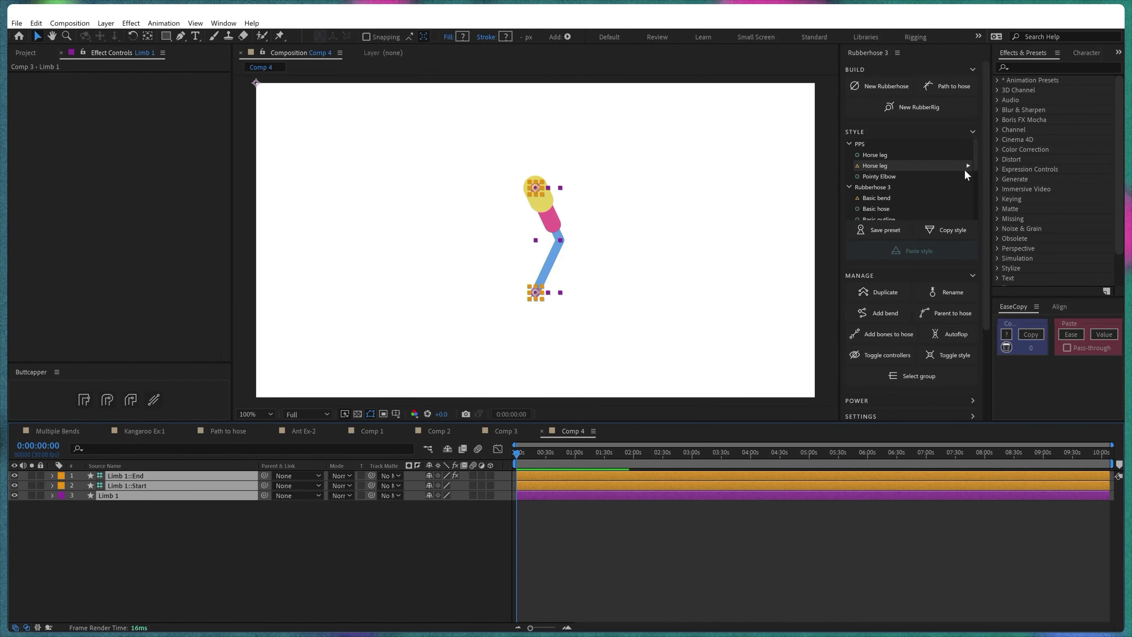
pyautogui.click(968, 165)
pyautogui.press(',')
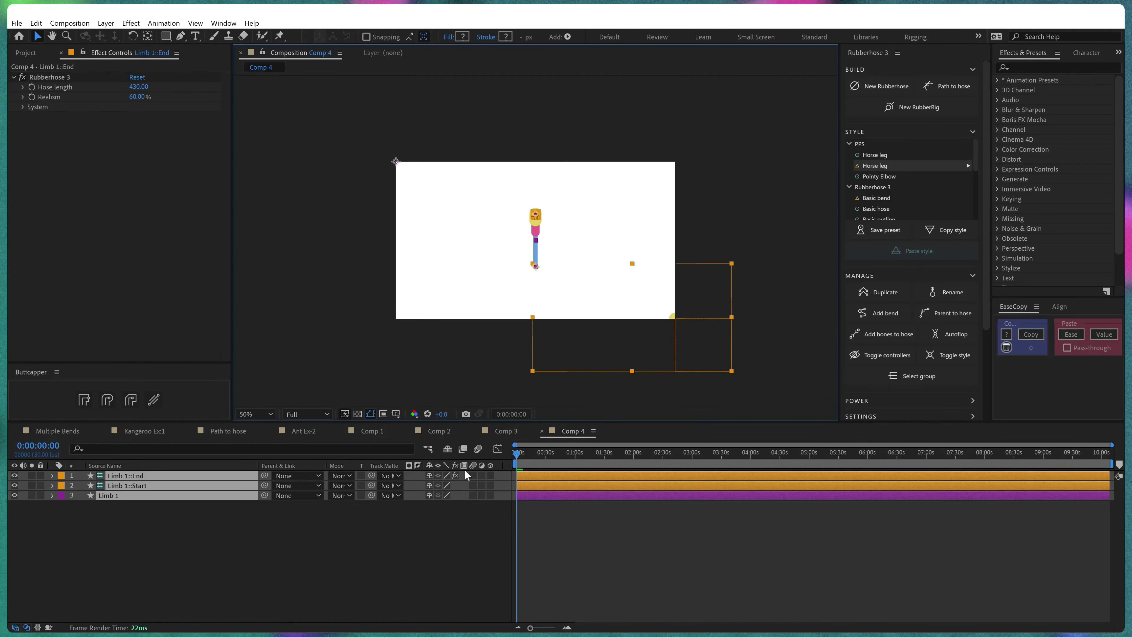
pyautogui.click(332, 529)
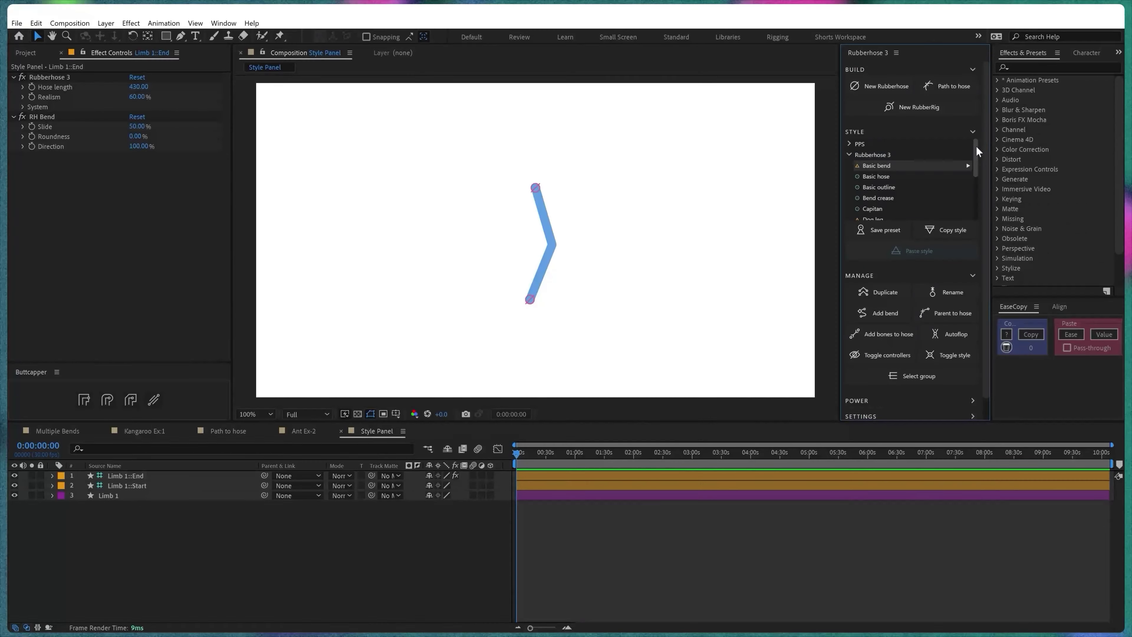
# - Apply the Basic outline style to Limb 1 in the Style Panel composition
pyautogui.scroll(-1, 976, 151)
pyautogui.moveTo(975, 154); pyautogui.dragTo(975, 157)
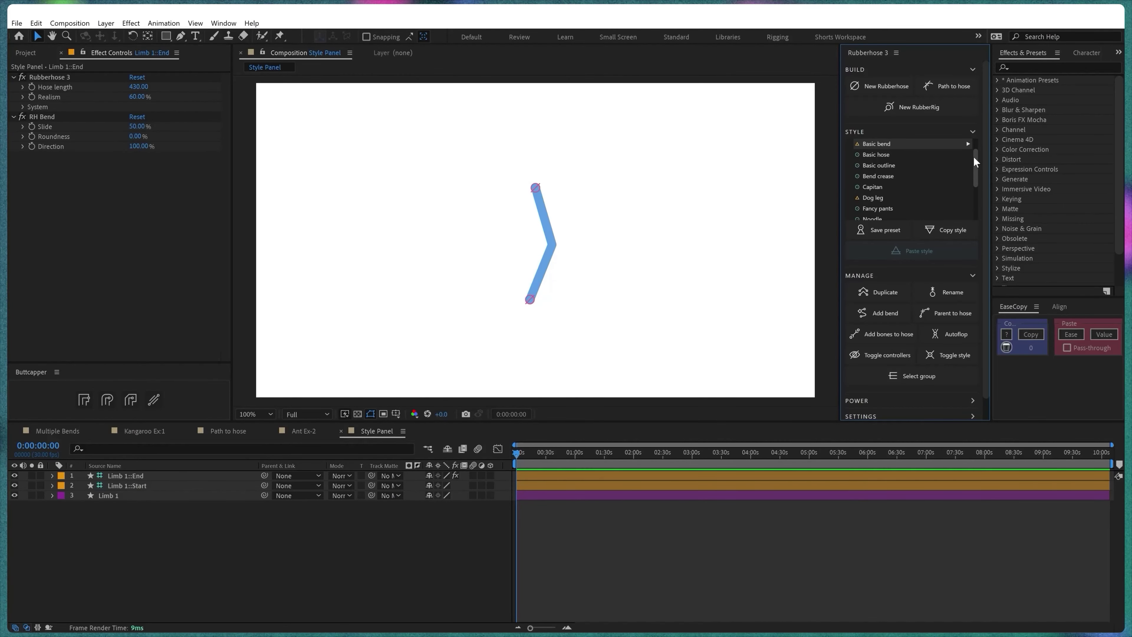
pyautogui.moveTo(975, 158)
pyautogui.mouseDown()
pyautogui.moveTo(966, 182)
pyautogui.moveTo(978, 195)
pyautogui.moveTo(977, 147)
pyautogui.mouseUp()
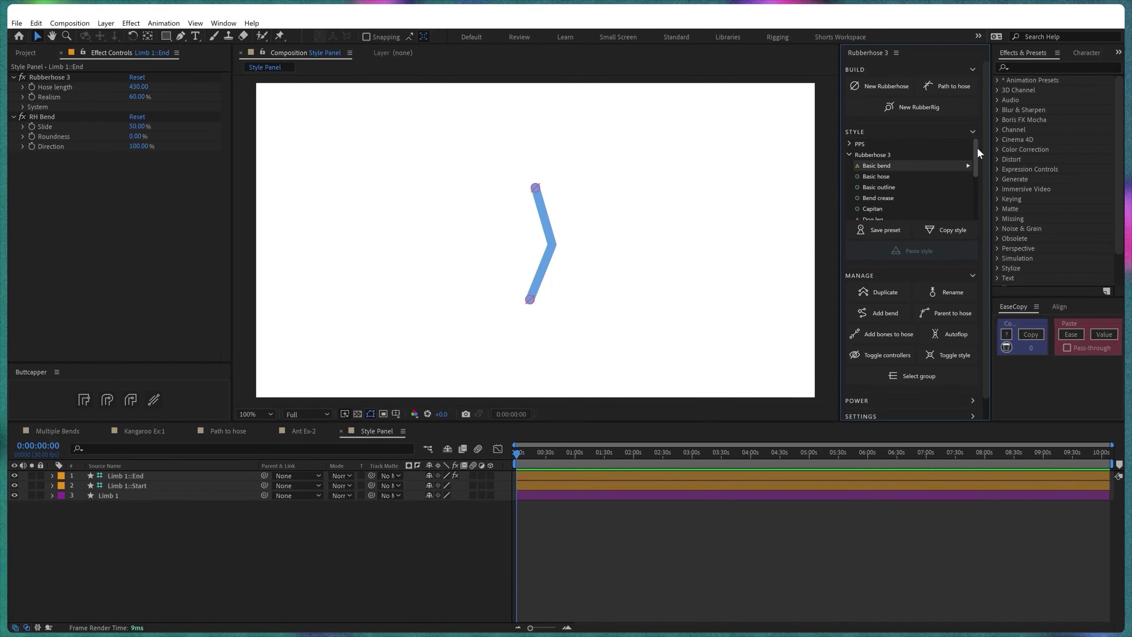
pyautogui.click(107, 496)
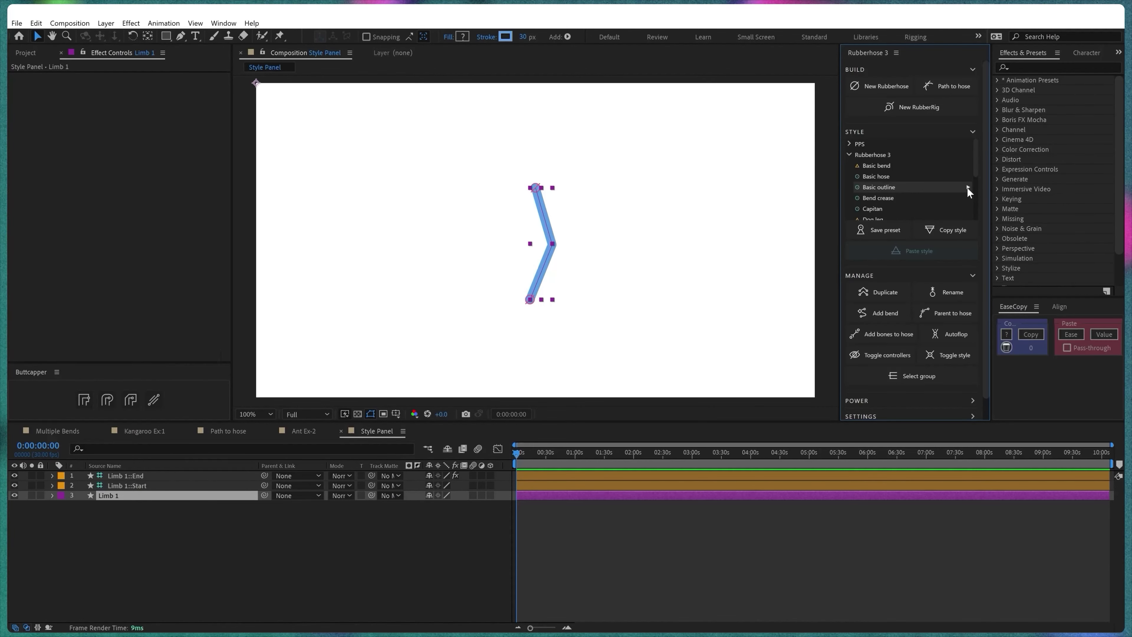
pyautogui.click(966, 187)
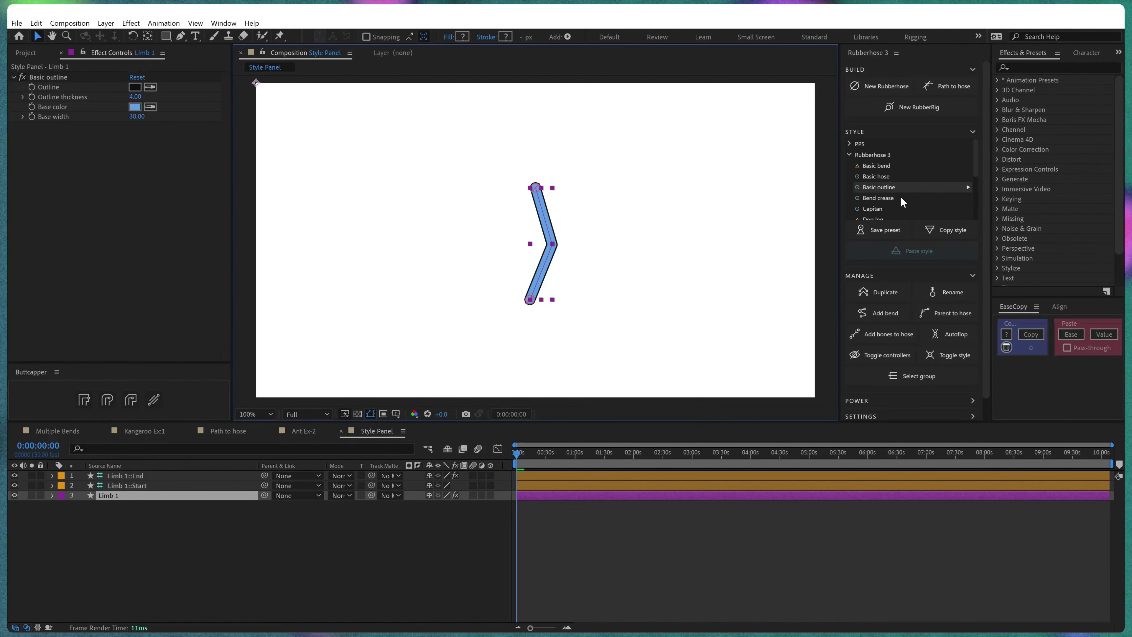
# - Try the Fancy pants, Noodle and Noodle+ styles on the Limb 1 hose
pyautogui.scroll(-3, 900, 198)
pyautogui.click(900, 172)
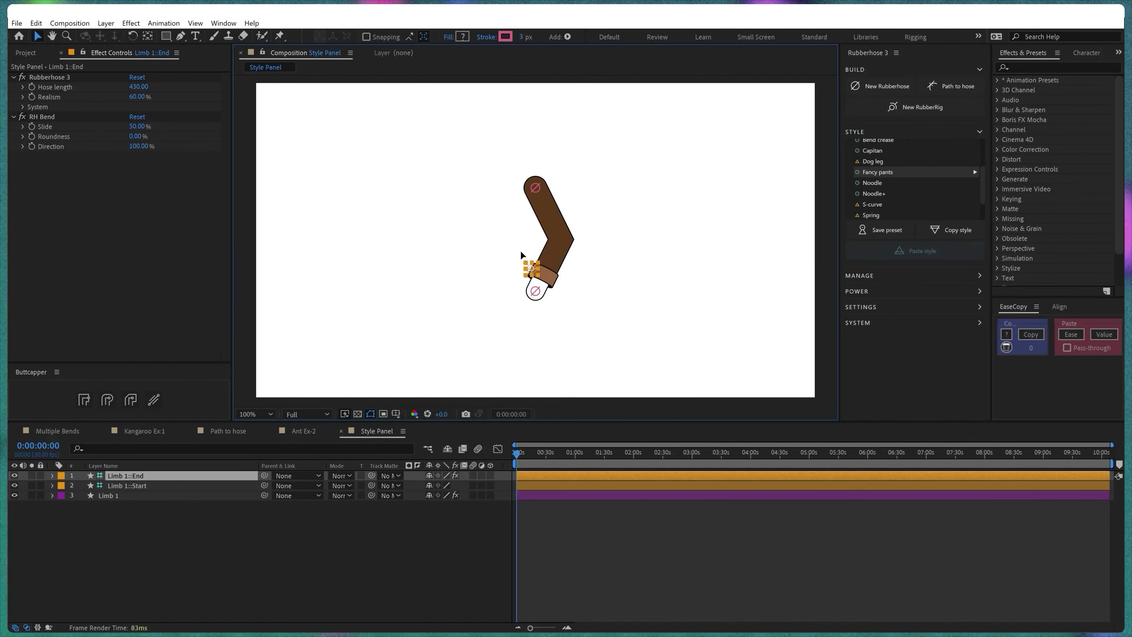
pyautogui.hotkey('ctrl', 'z')
pyautogui.moveTo(521, 253); pyautogui.dragTo(486, 273)
pyautogui.click(975, 183)
pyautogui.hotkey('ctrl', 'z')
pyautogui.click(975, 193)
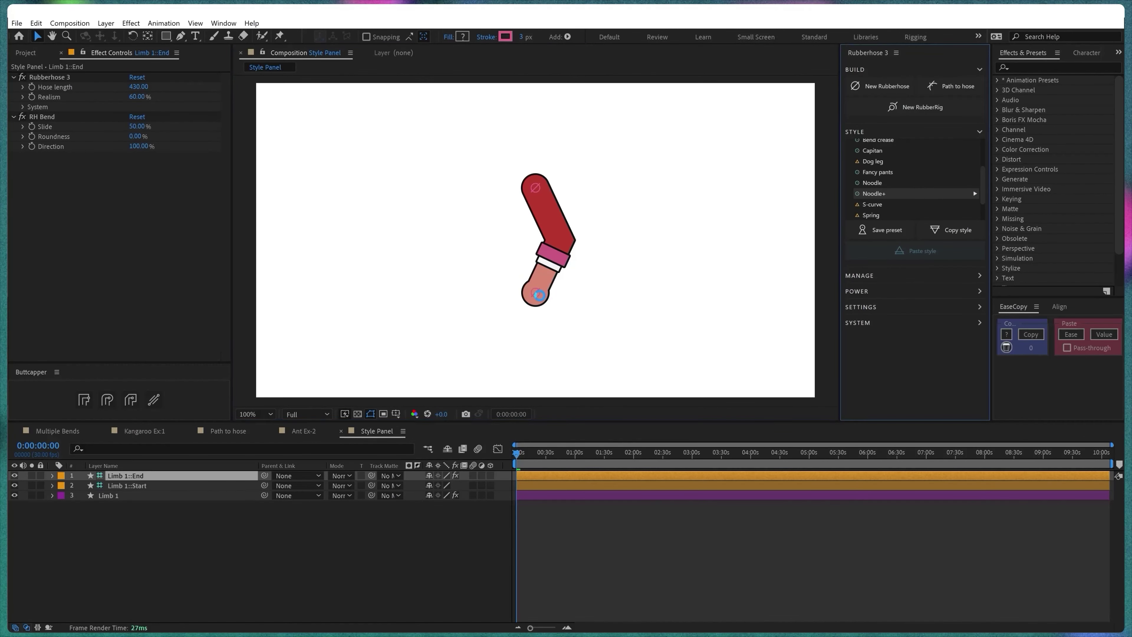
# - Apply the Taper style to Limb 1, followed by Taper multicolor
pyautogui.scroll(-3, 975, 197)
pyautogui.click(975, 193)
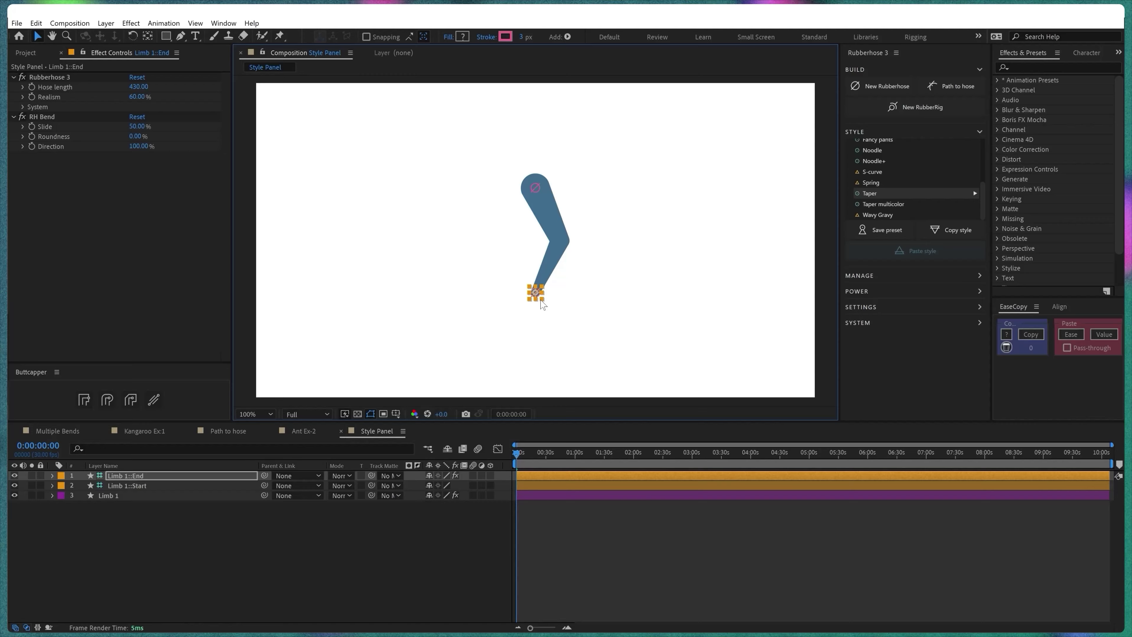
pyautogui.click(901, 205)
# - Apply the S-curve and then the Spring bend preset, and move the End controller up and to the left
pyautogui.click(974, 171)
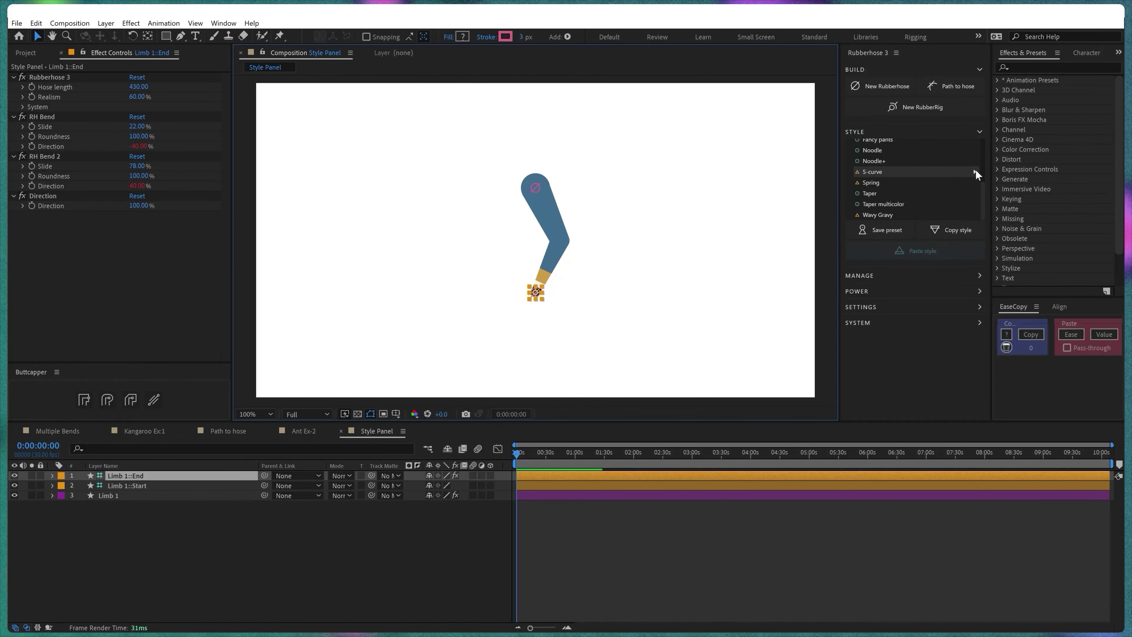
pyautogui.click(974, 182)
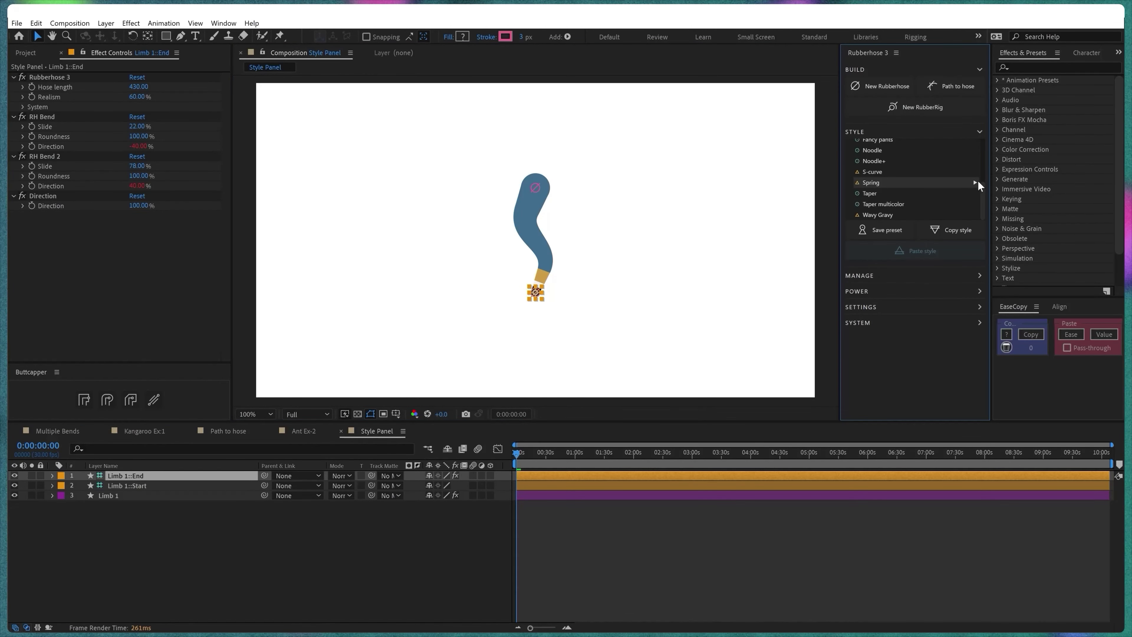
pyautogui.moveTo(542, 290); pyautogui.dragTo(475, 265)
# - Recolour Limb 1's Taper multicolor style with crimson as Color 1 and FFCA72 as Color 2
pyautogui.click(135, 527)
pyautogui.click(127, 496)
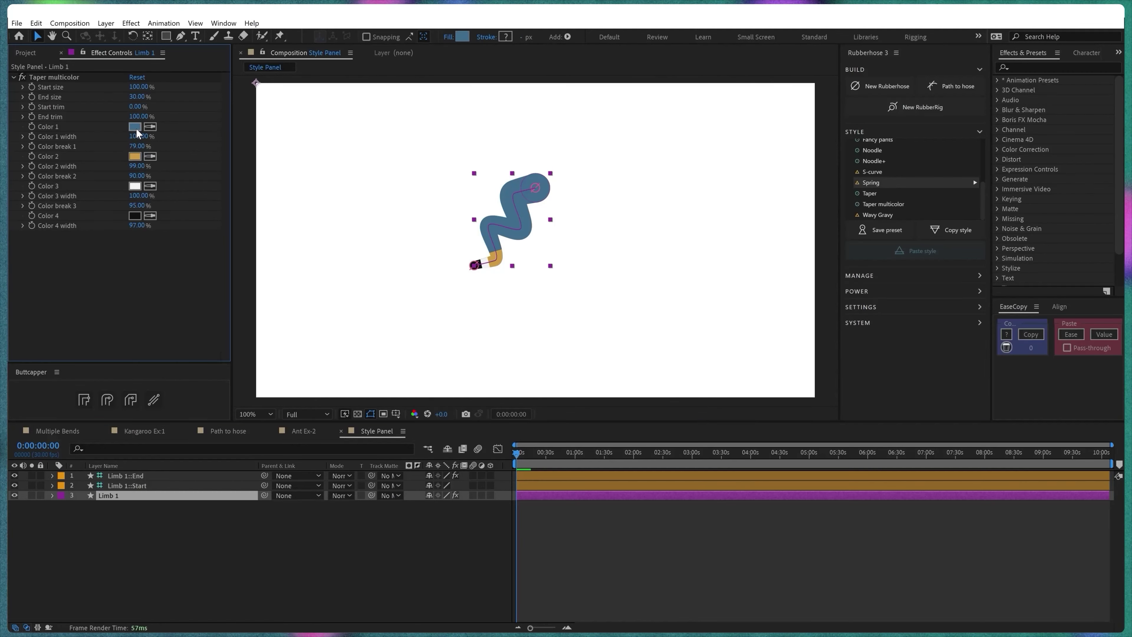
pyautogui.click(136, 127)
pyautogui.click(753, 157)
pyautogui.click(787, 151)
pyautogui.click(879, 147)
pyautogui.click(135, 156)
pyautogui.moveTo(786, 272); pyautogui.dragTo(786, 277)
pyautogui.moveTo(722, 173); pyautogui.dragTo(708, 124)
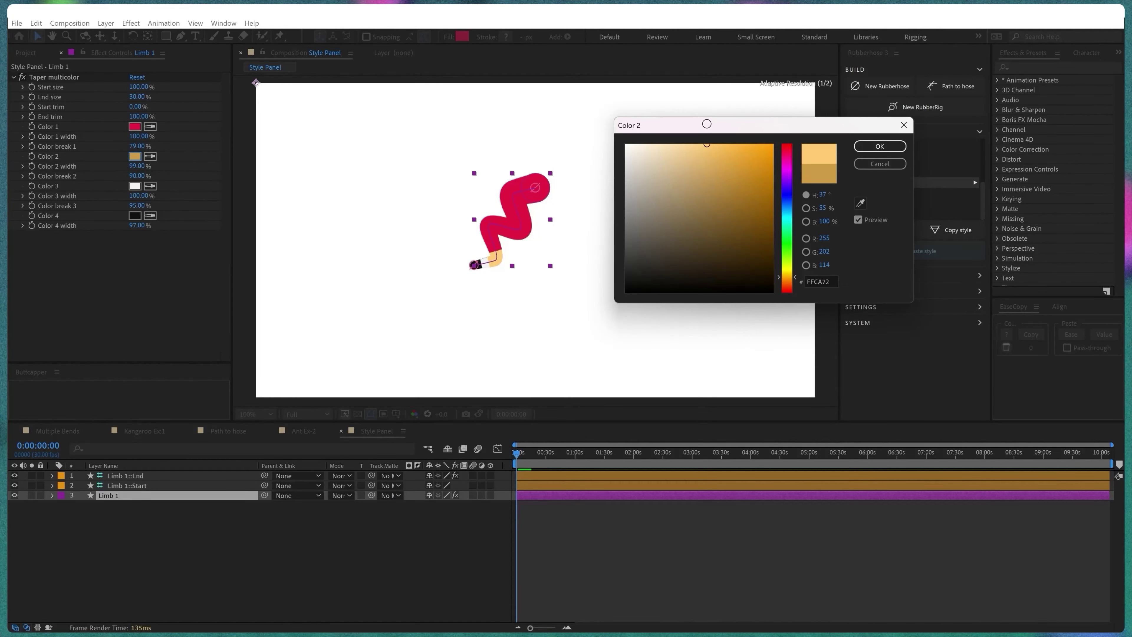
pyautogui.click(879, 147)
# - Adjust the hue of Color 3, pick a dark blue for Color 4 and increase the Start size
pyautogui.click(135, 186)
pyautogui.moveTo(787, 217); pyautogui.dragTo(785, 182)
pyautogui.click(879, 146)
pyautogui.click(135, 215)
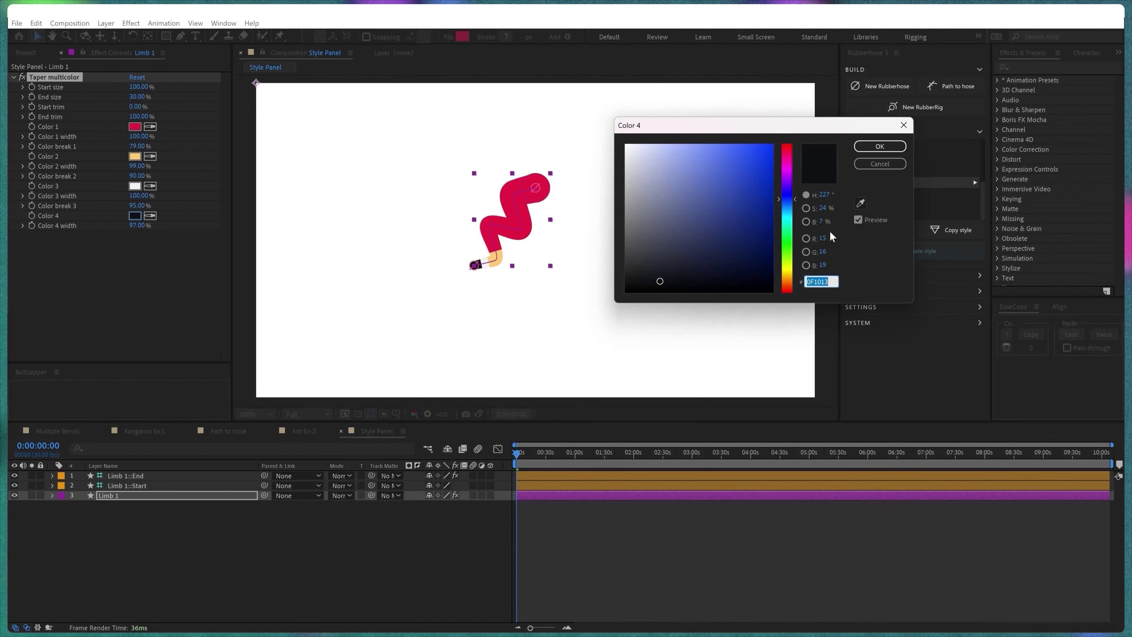
pyautogui.click(723, 245)
pyautogui.click(880, 147)
pyautogui.moveTo(138, 86)
pyautogui.mouseDown()
pyautogui.moveTo(120, 86)
pyautogui.moveTo(147, 86)
pyautogui.mouseUp()
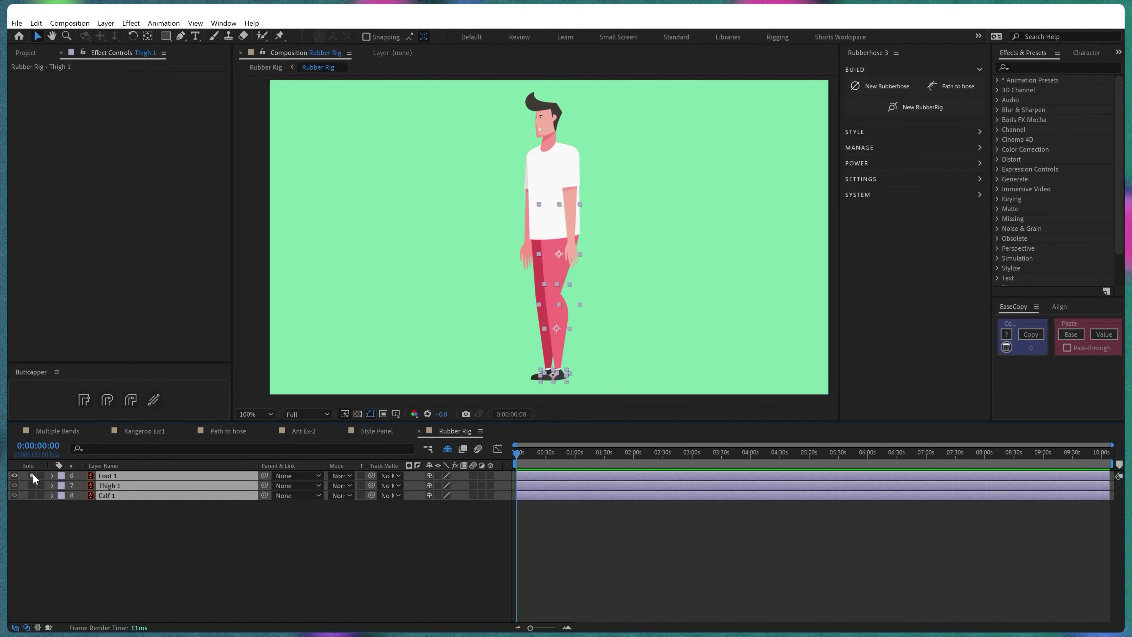
# - In the Rubber Rig composition, parent Foot 1 to Calf 1 and Calf 1 to Thigh 1
pyautogui.moveTo(32, 475); pyautogui.dragTo(31, 495)
pyautogui.click(95, 532)
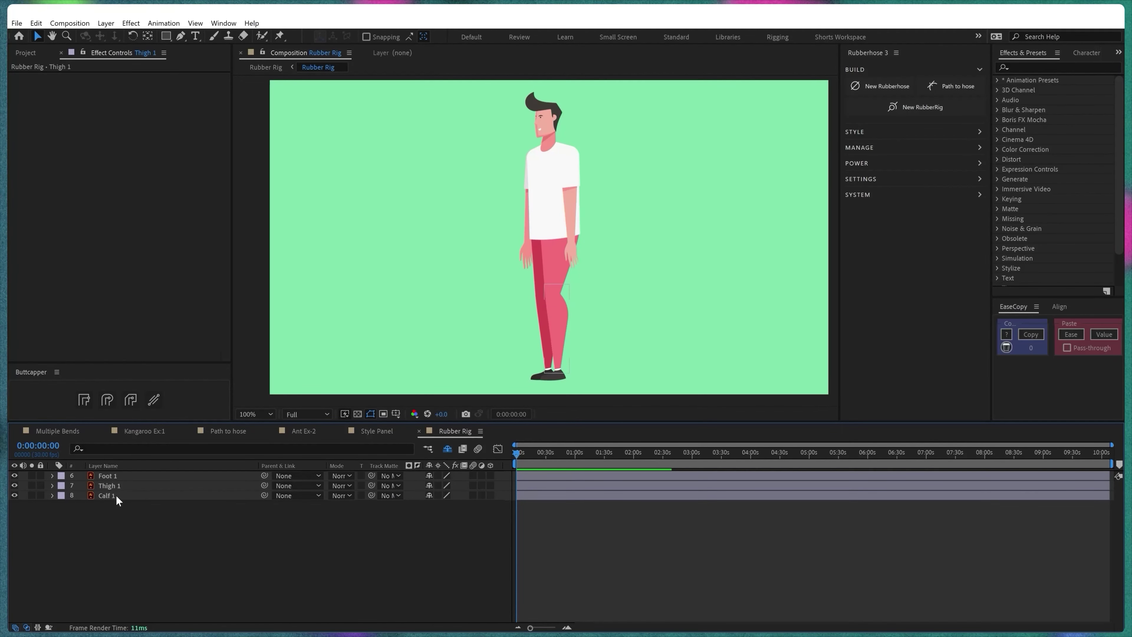
pyautogui.click(114, 475)
pyautogui.moveTo(265, 475); pyautogui.dragTo(167, 496)
pyautogui.click(123, 486)
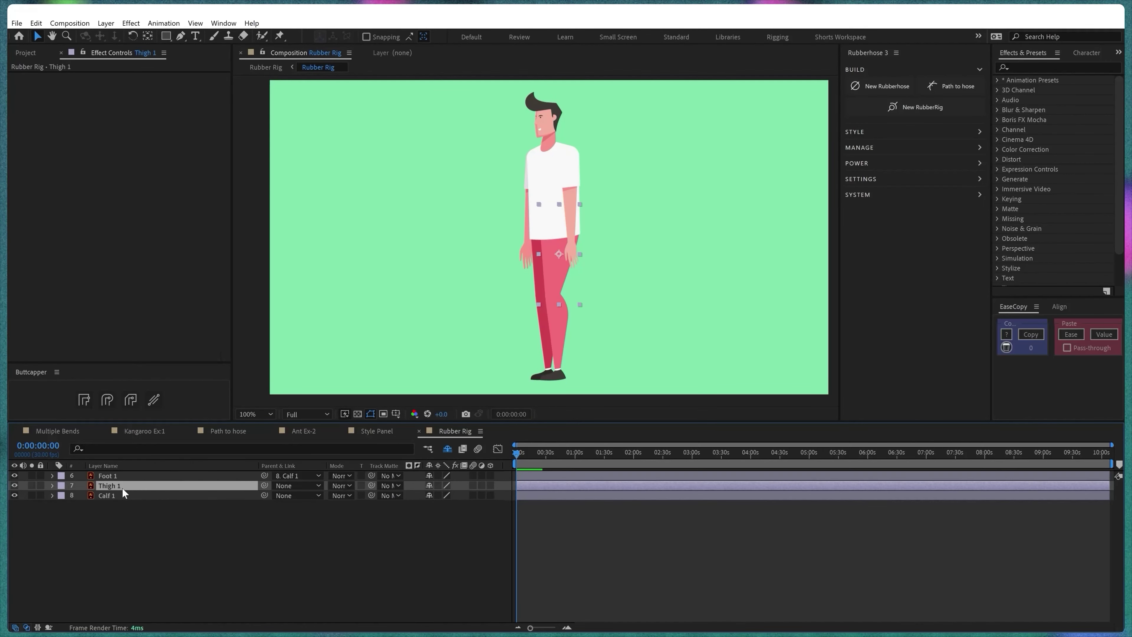
pyautogui.moveTo(265, 494); pyautogui.dragTo(190, 485)
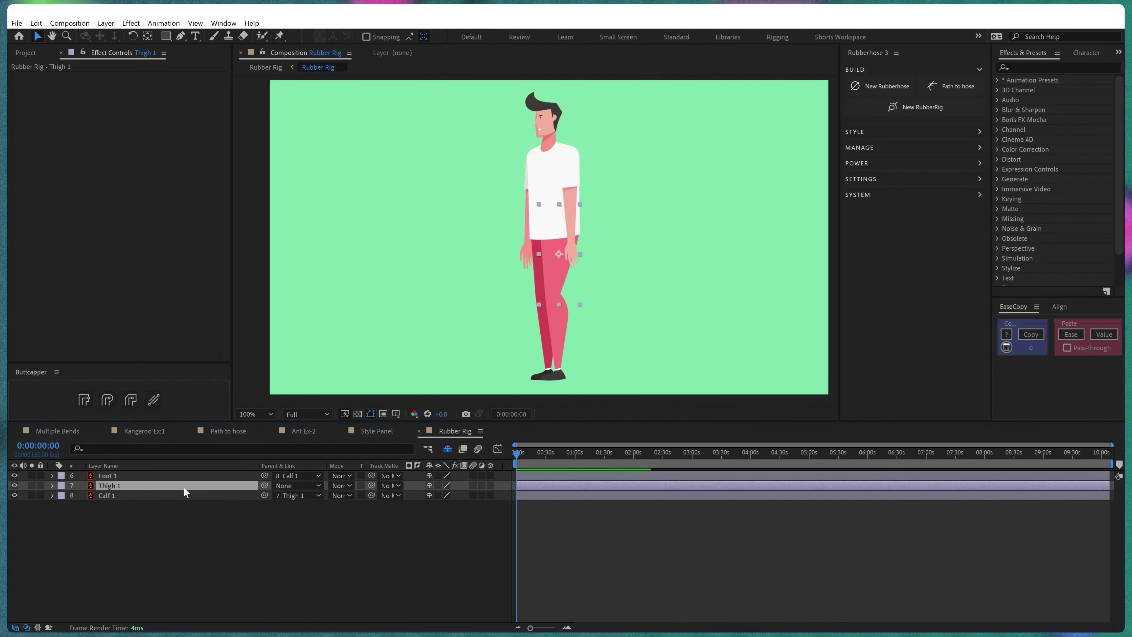
# - Solo the three leg layers and move Thigh 1's anchor point up to the hip joint
pyautogui.moveTo(140, 532); pyautogui.dragTo(92, 473)
pyautogui.click(33, 475)
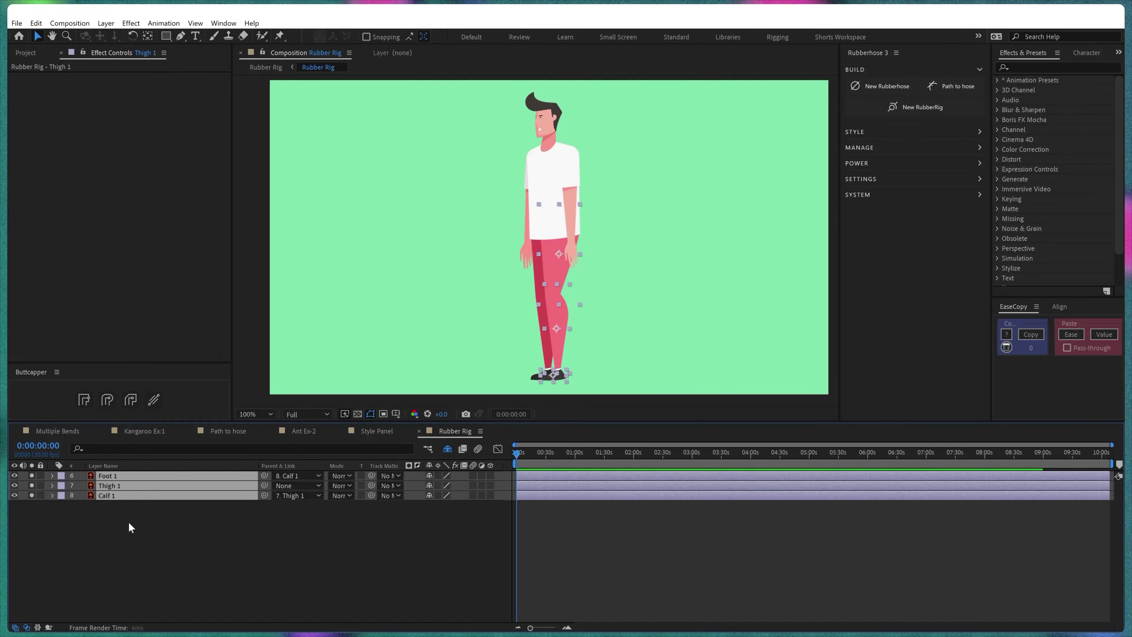
pyautogui.click(130, 522)
pyautogui.moveTo(652, 203); pyautogui.dragTo(531, 236)
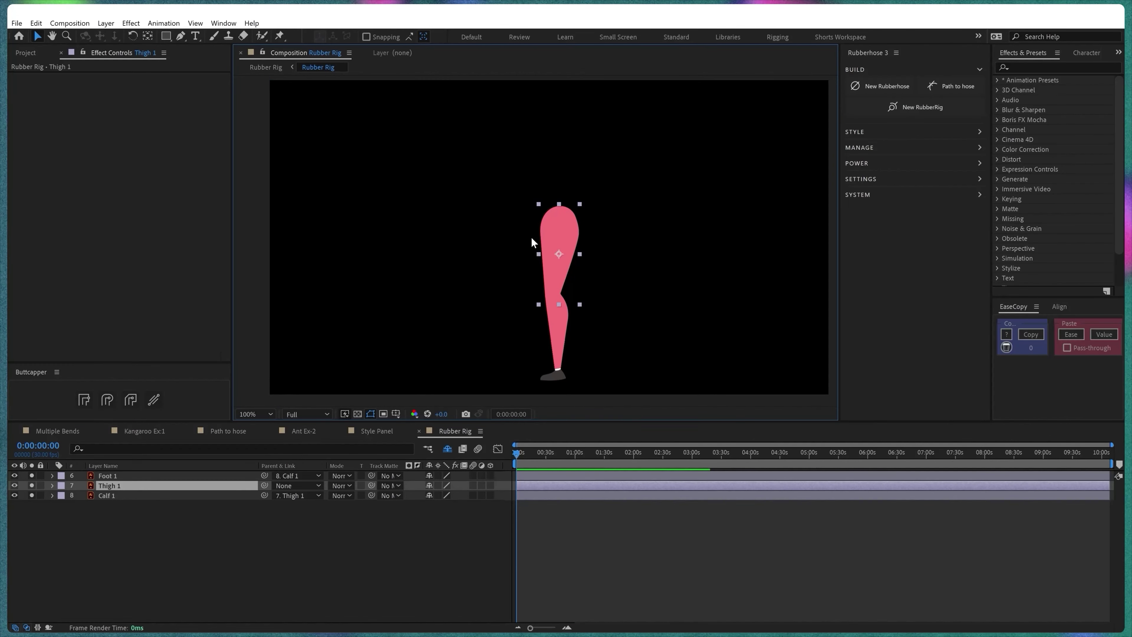
pyautogui.press('y')
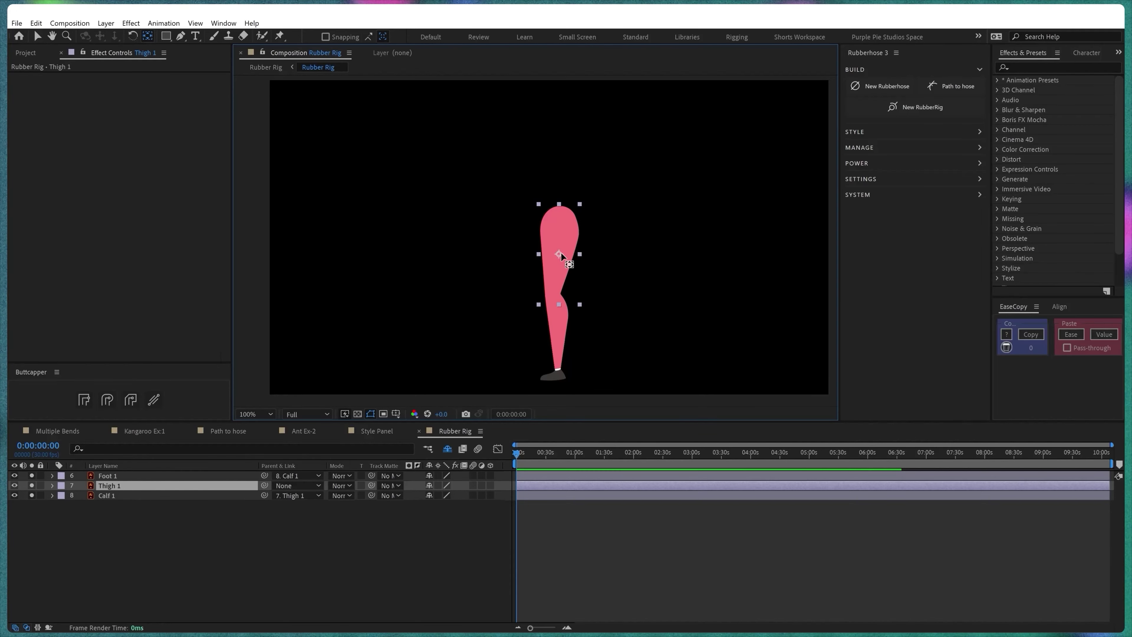
pyautogui.moveTo(559, 244); pyautogui.dragTo(561, 218)
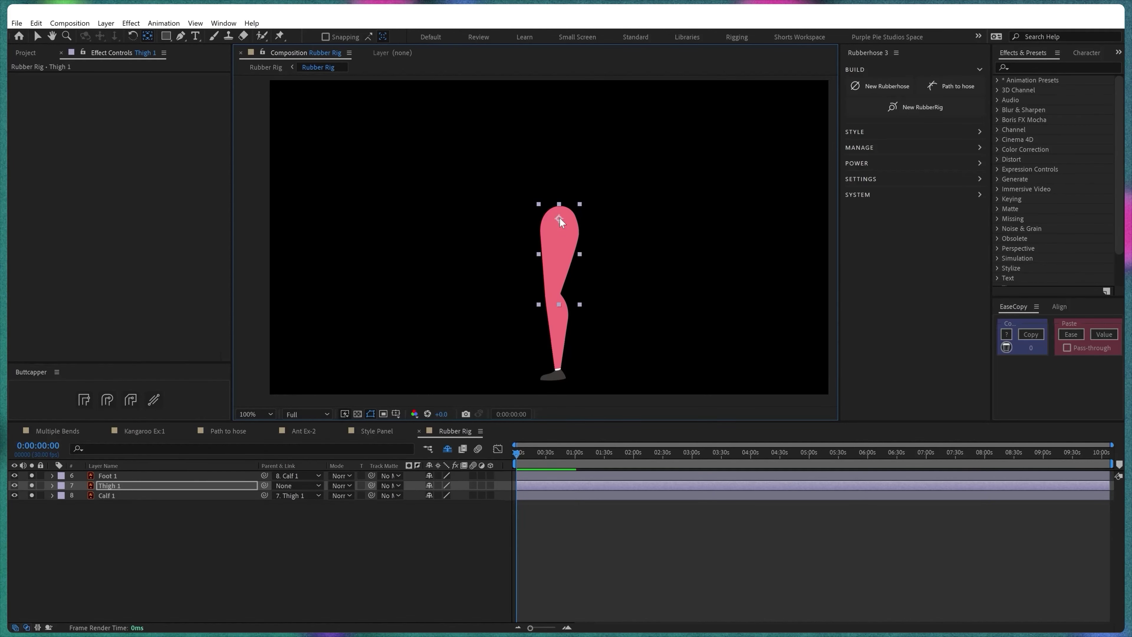
# - Lower the opacity of Thigh 1 and Calf 1 to 61% and place Calf 1's anchor point on the knee overlap
pyautogui.moveTo(164, 509); pyautogui.dragTo(95, 483)
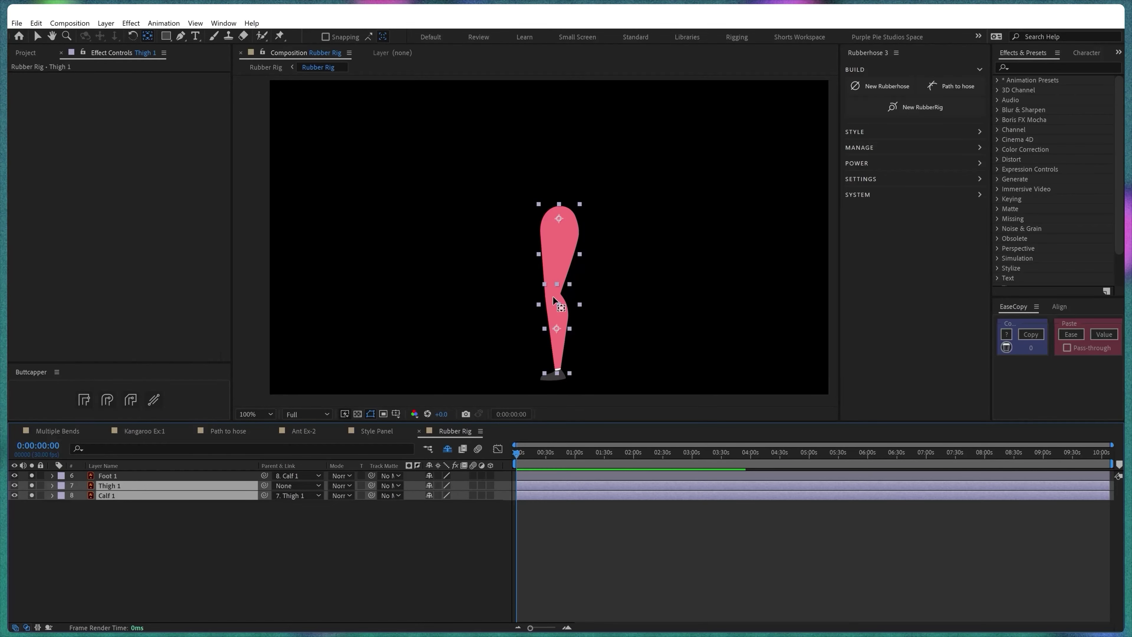
pyautogui.press('t')
pyautogui.moveTo(426, 495); pyautogui.dragTo(409, 498)
pyautogui.press('F2')
pyautogui.click(552, 325)
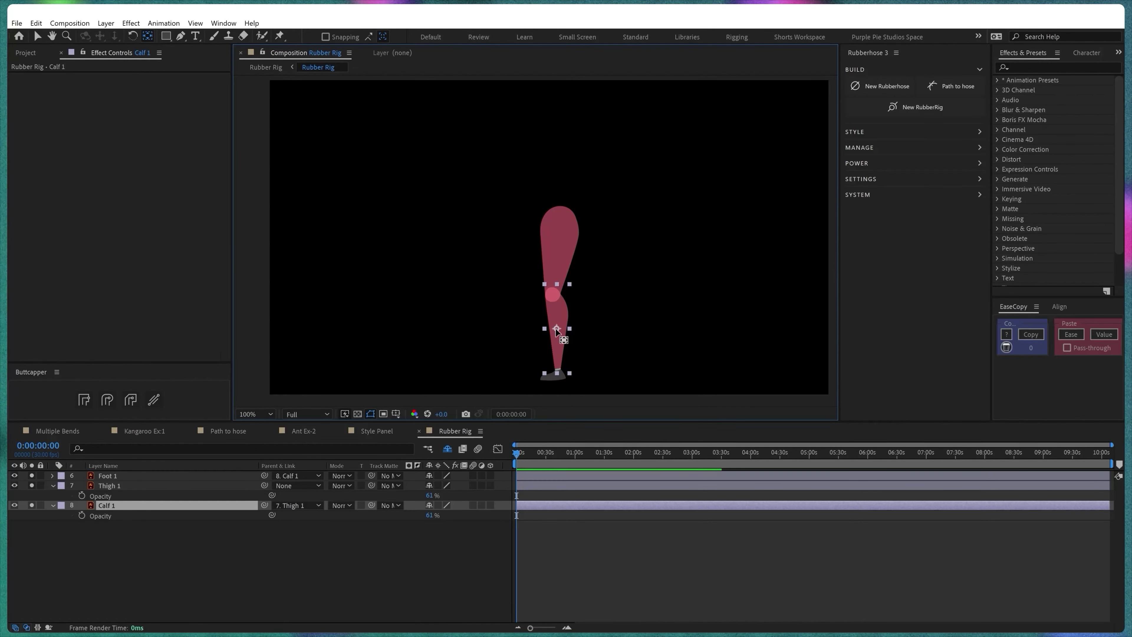
pyautogui.moveTo(556, 329); pyautogui.dragTo(552, 296)
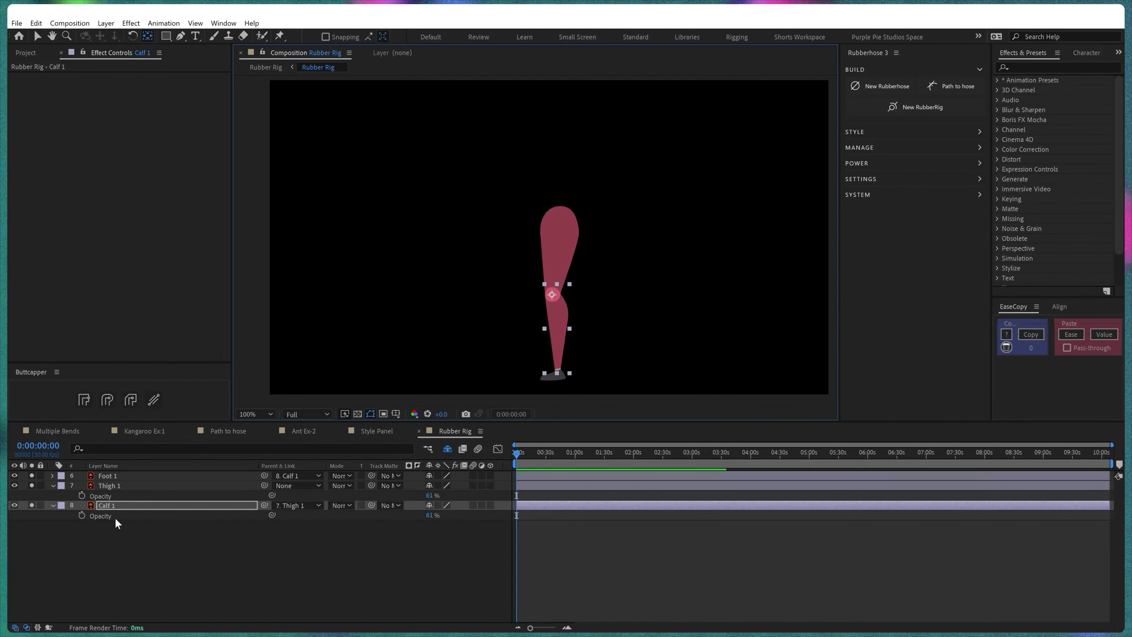
# - Move Foot 1's anchor point to the ankle
pyautogui.click(142, 476)
pyautogui.scroll(2, 703, 283)
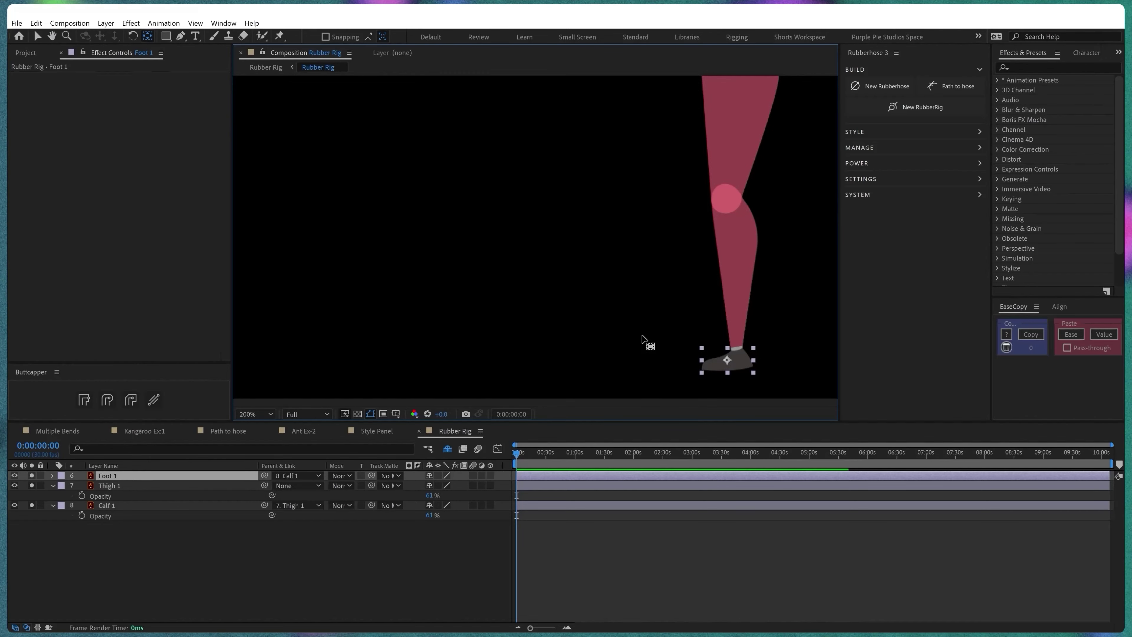
pyautogui.moveTo(735, 356); pyautogui.dragTo(737, 355)
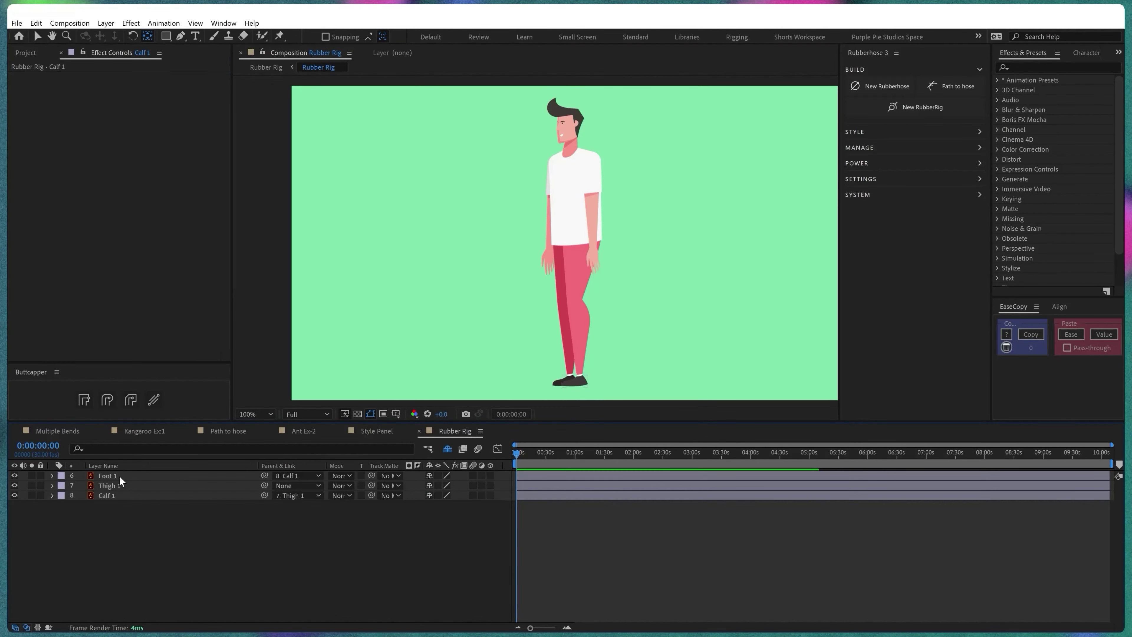
# - Create a Start : End RubberRig named Limb 1 from Foot 1, test-move its End controller and undo the move
pyautogui.click(119, 476)
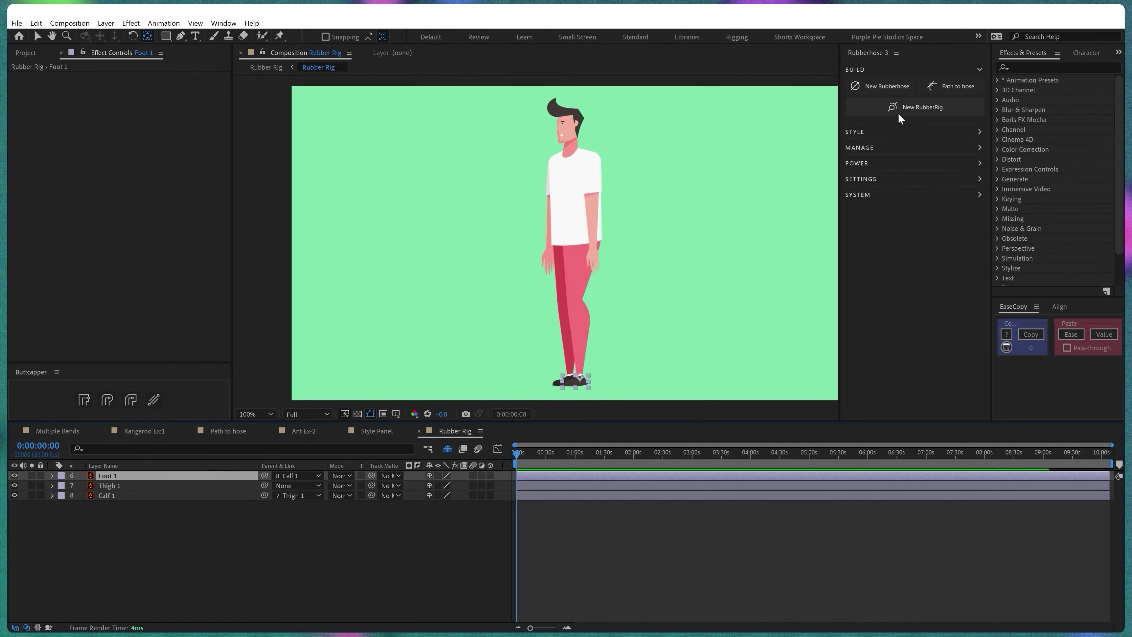
pyautogui.click(908, 107)
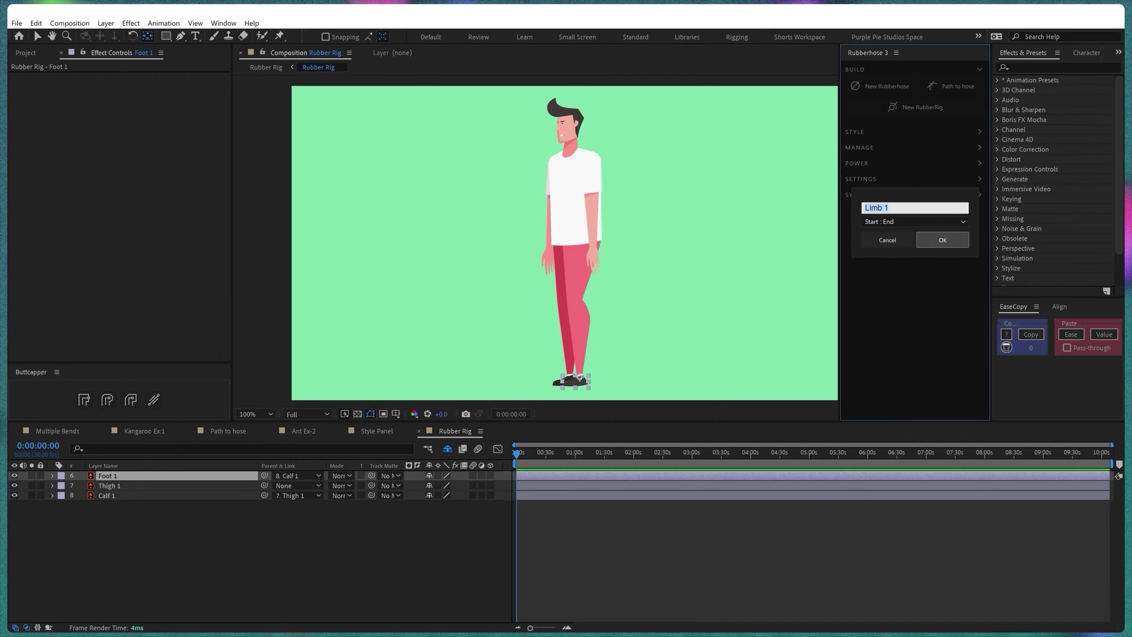
pyautogui.click(942, 240)
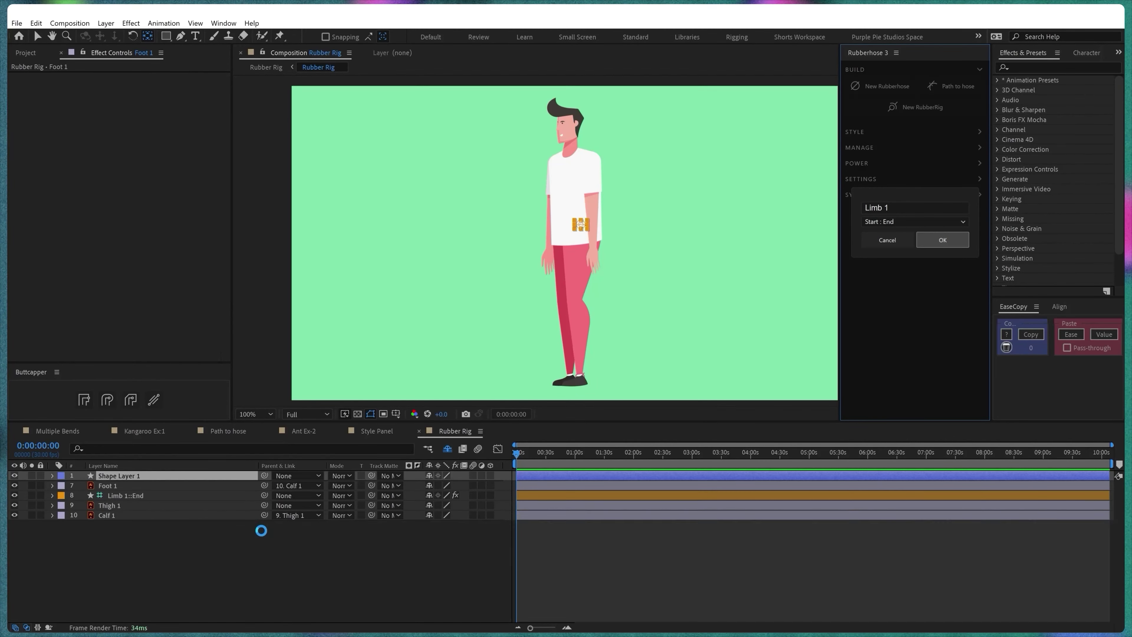
pyautogui.moveTo(580, 376); pyautogui.dragTo(565, 347)
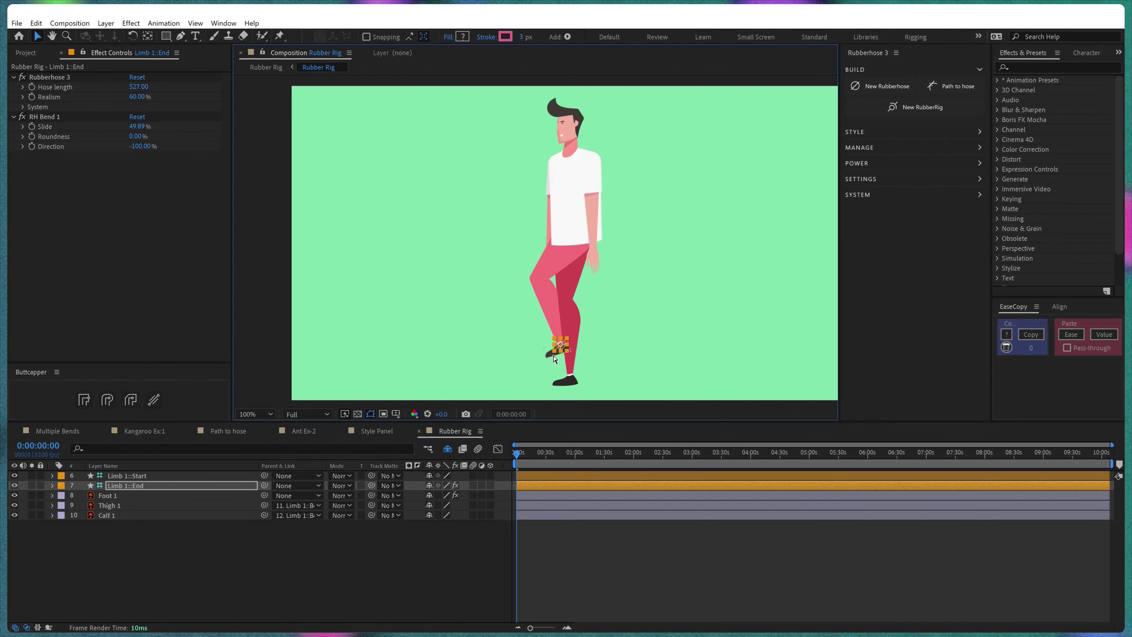
pyautogui.hotkey('ctrl', 'z')
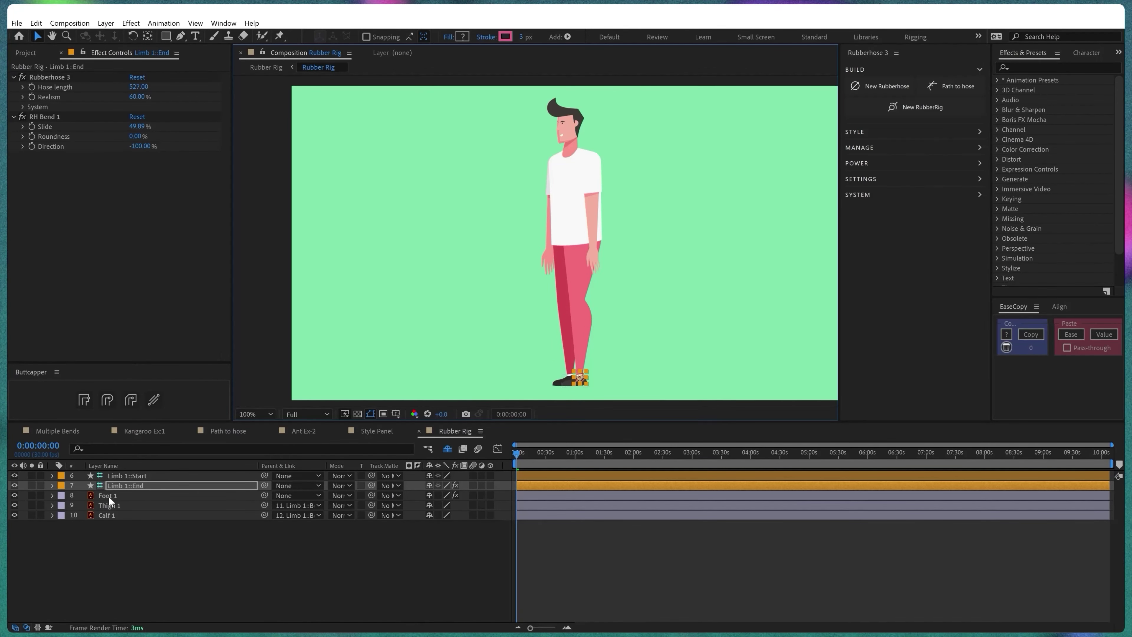
# - Turn off Auto rotate on Foot 1's Parent to hose effect, and pose the raised foot by moving and rotating the Limb 1 End controller
pyautogui.click(109, 496)
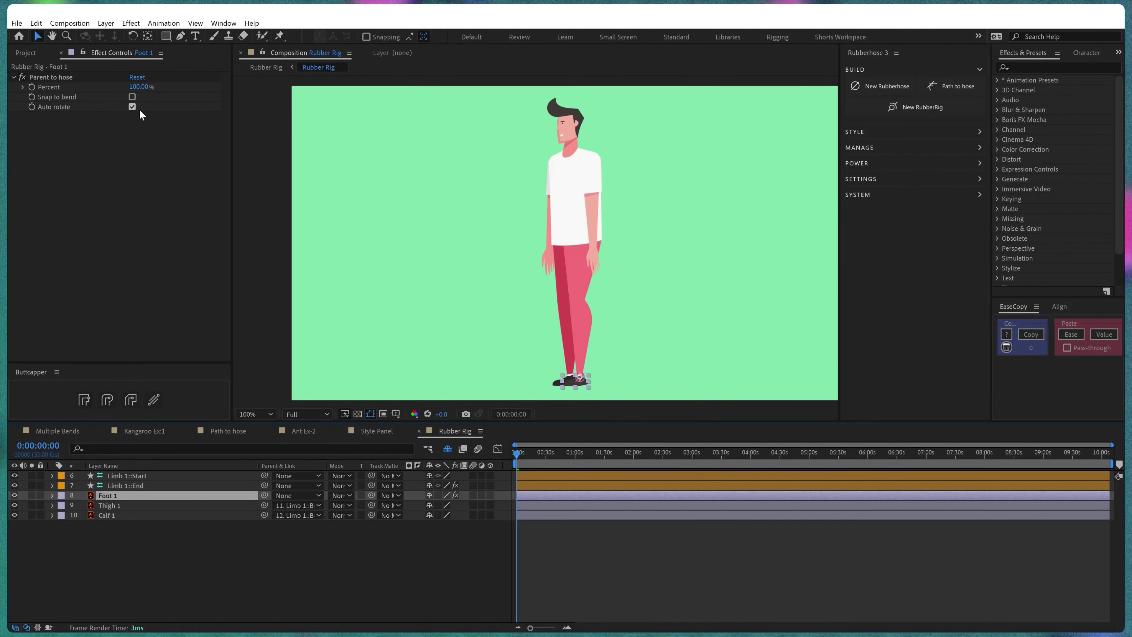
pyautogui.click(132, 108)
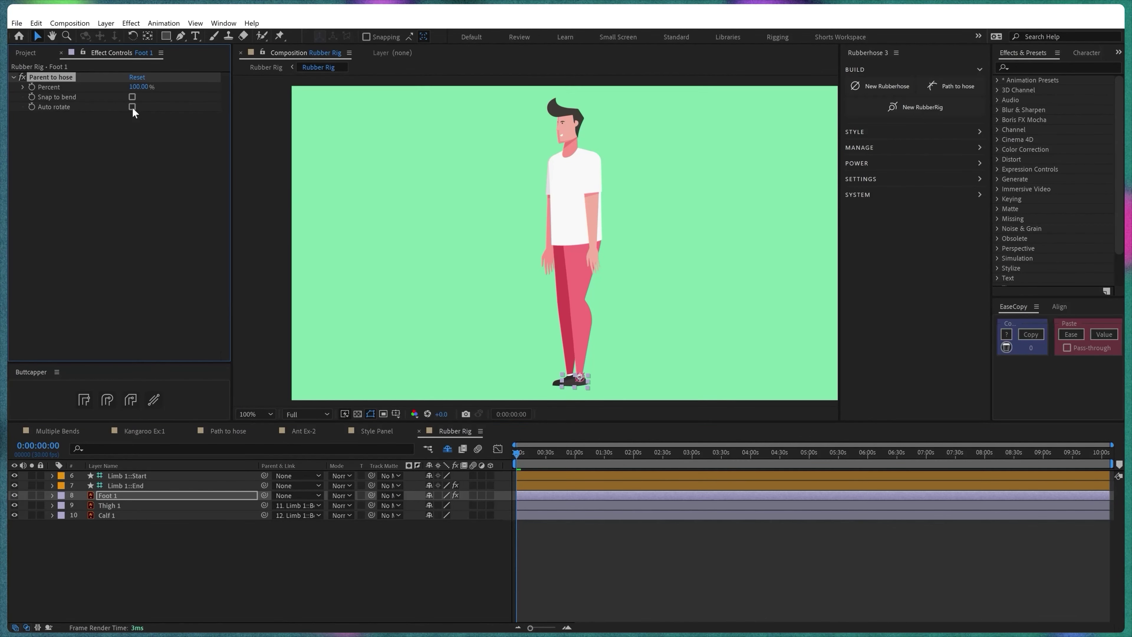
pyautogui.click(136, 485)
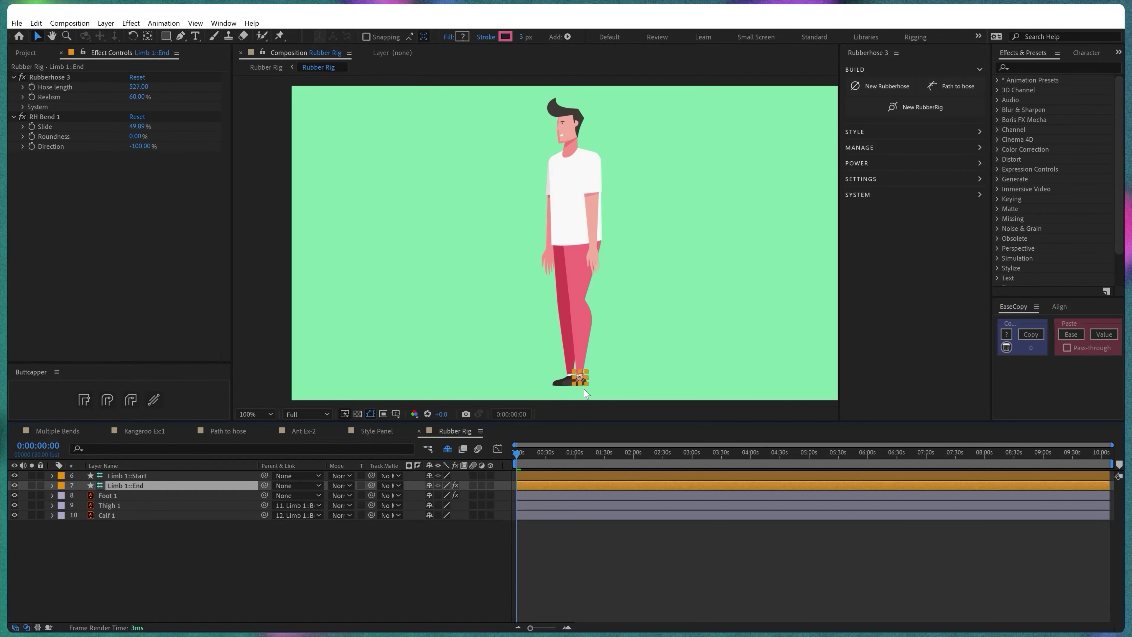
pyautogui.moveTo(588, 366); pyautogui.dragTo(558, 360)
pyautogui.press('r')
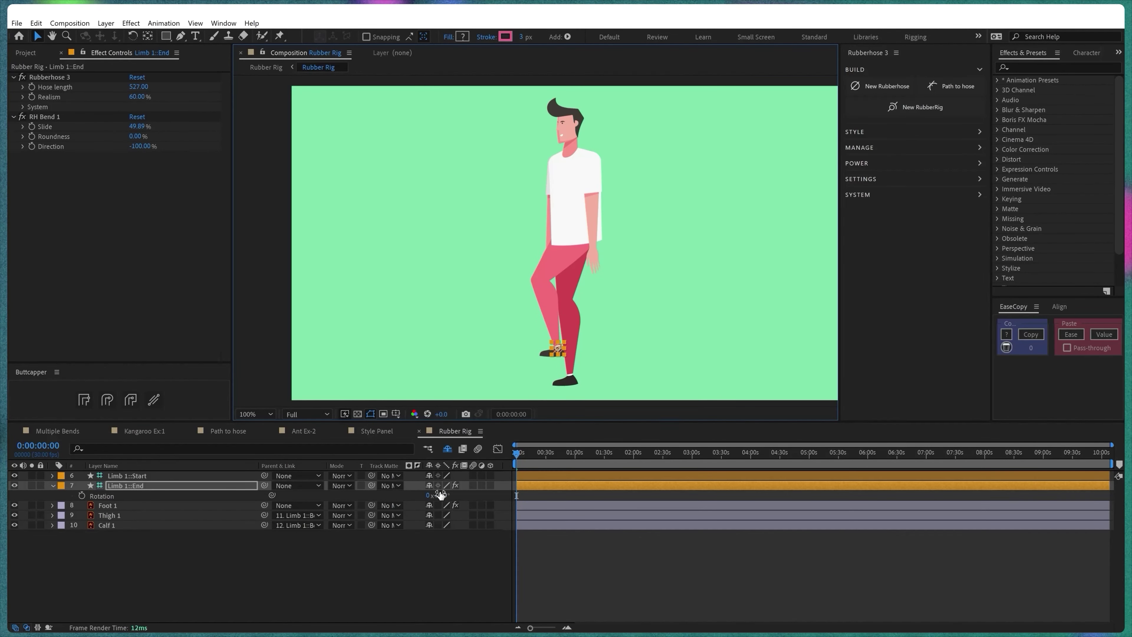
pyautogui.moveTo(438, 492); pyautogui.dragTo(420, 497)
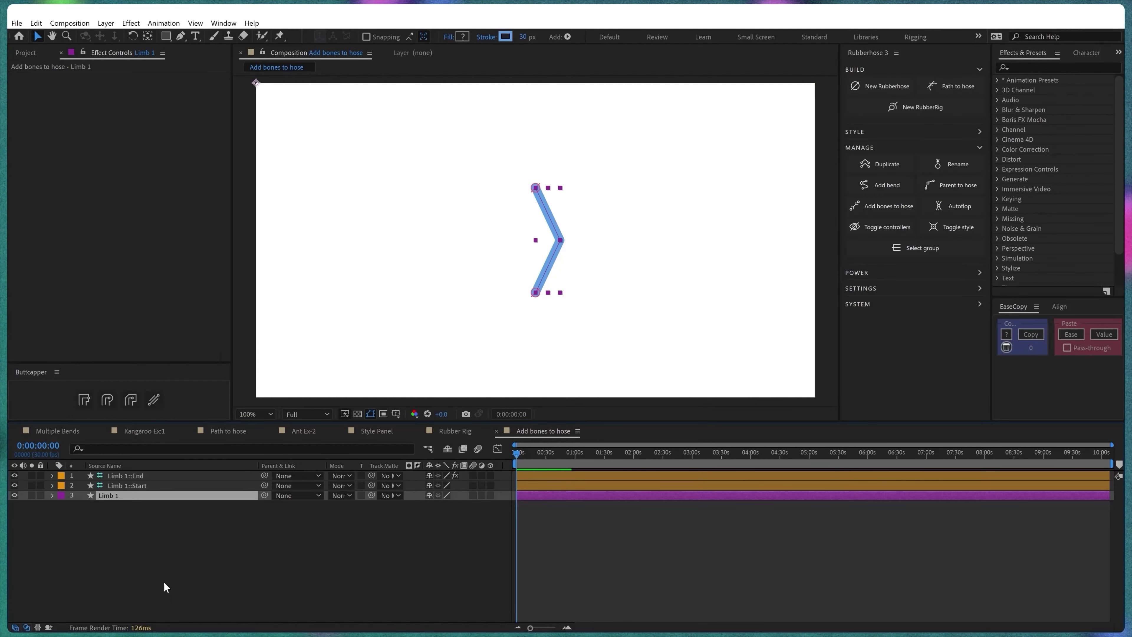
# - Add bones to the Limb 1 hose and draw a yellow ellipse over its upper segment
pyautogui.click(871, 204)
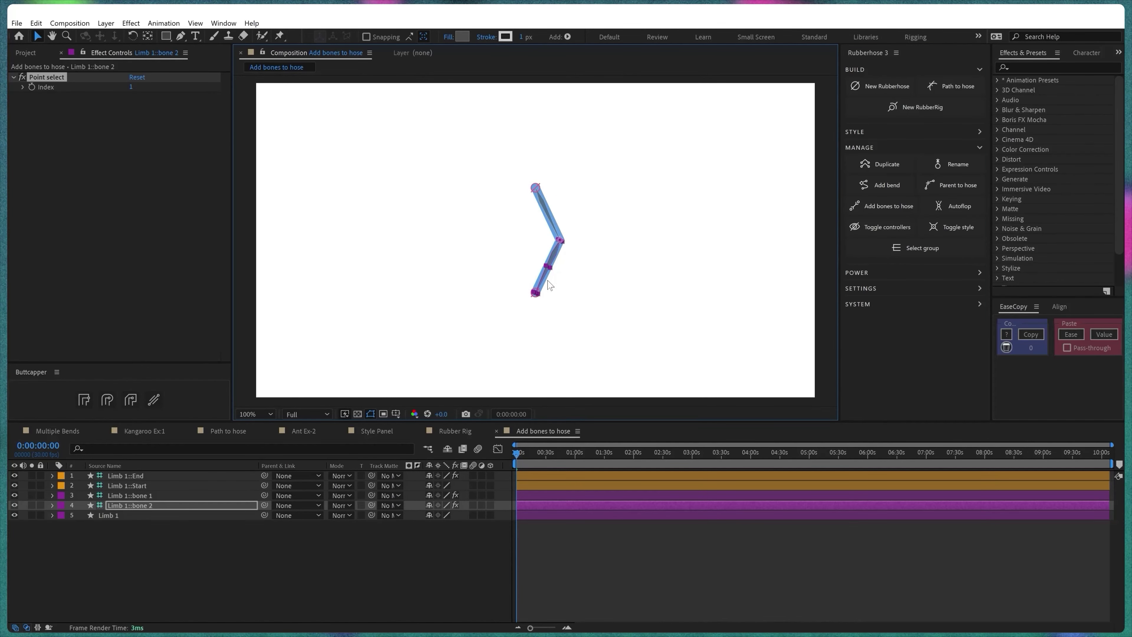
pyautogui.click(212, 556)
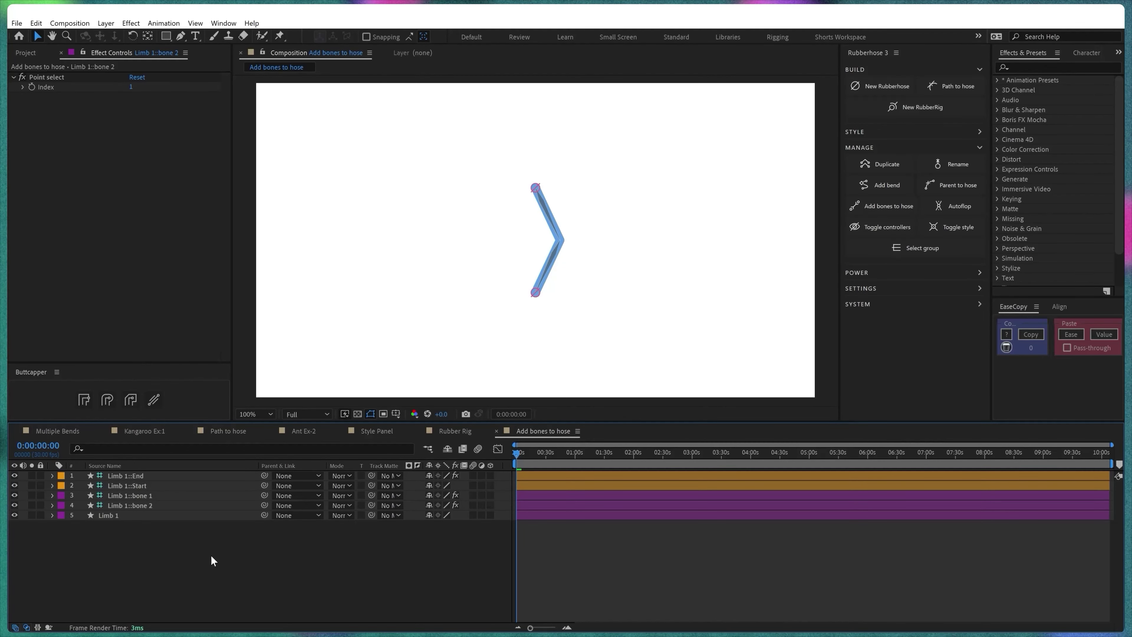
pyautogui.moveTo(570, 208); pyautogui.dragTo(592, 200)
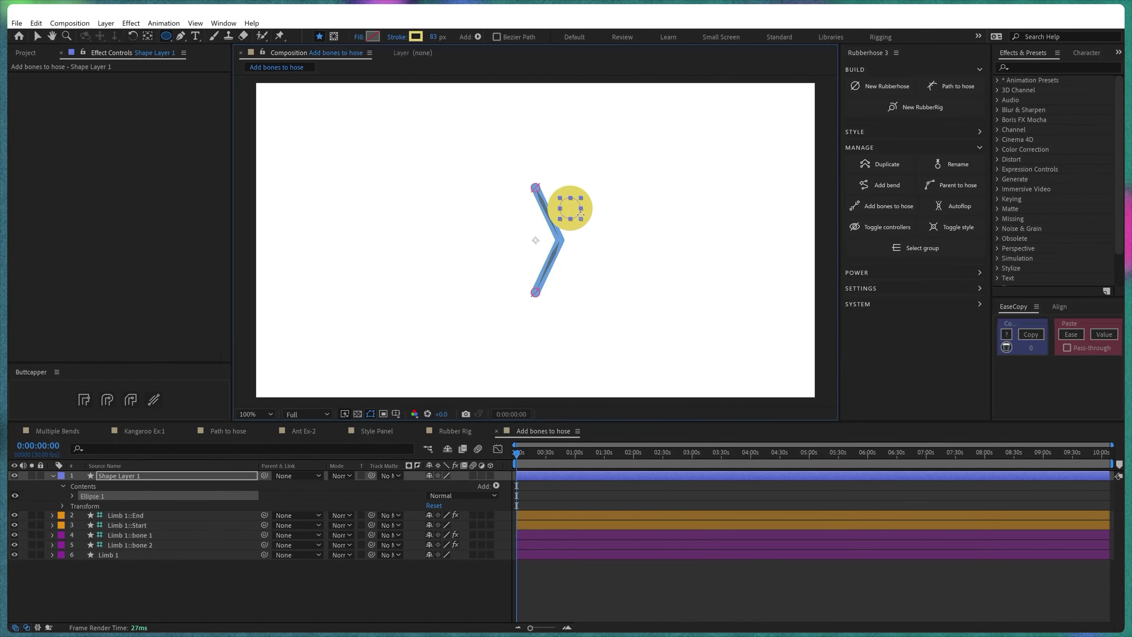
pyautogui.press('v')
pyautogui.click(571, 210)
pyautogui.scroll(1, 572, 210)
# - Parent the ellipse's Shape Layer 1 to Limb 1::bone 1 and matte it with Limb 1, keeping Limb 1 visible
pyautogui.click(175, 477)
pyautogui.click(174, 535)
pyautogui.moveTo(265, 475); pyautogui.dragTo(173, 534)
pyautogui.moveTo(372, 475); pyautogui.dragTo(123, 553)
pyautogui.click(13, 561)
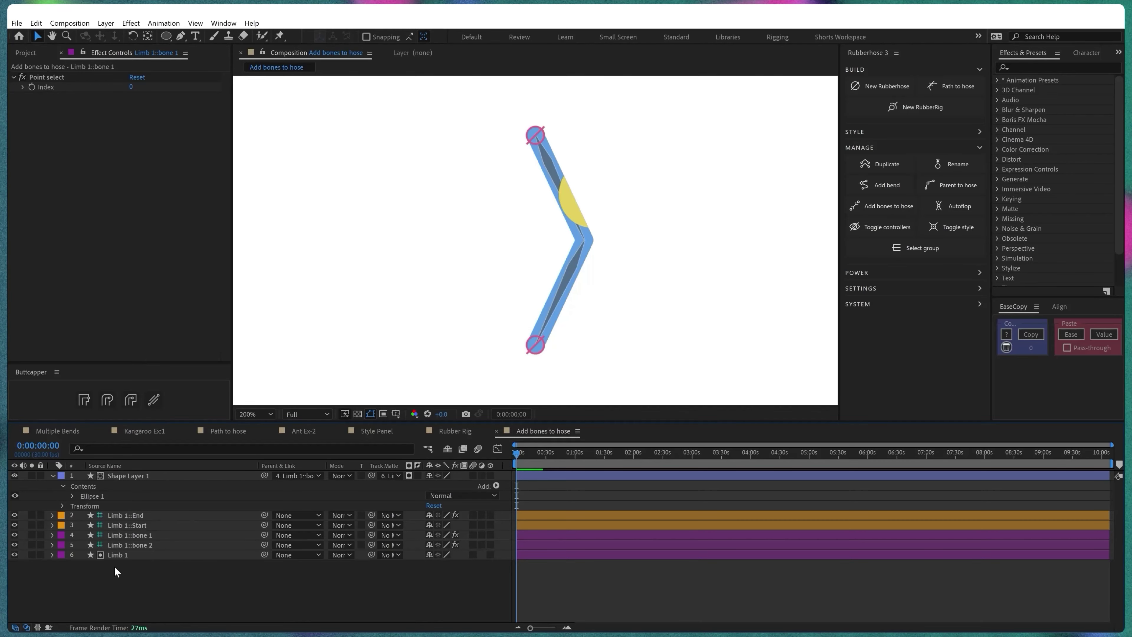
# - Move the Limb 1 End controller up and to the left to bend the hose with its attached ellipse
pyautogui.moveTo(535, 344); pyautogui.dragTo(428, 288)
pyautogui.scroll(-1, 428, 288)
pyautogui.moveTo(494, 267)
pyautogui.mouseDown()
pyautogui.moveTo(607, 286)
pyautogui.moveTo(453, 230)
pyautogui.moveTo(496, 267)
pyautogui.mouseUp()
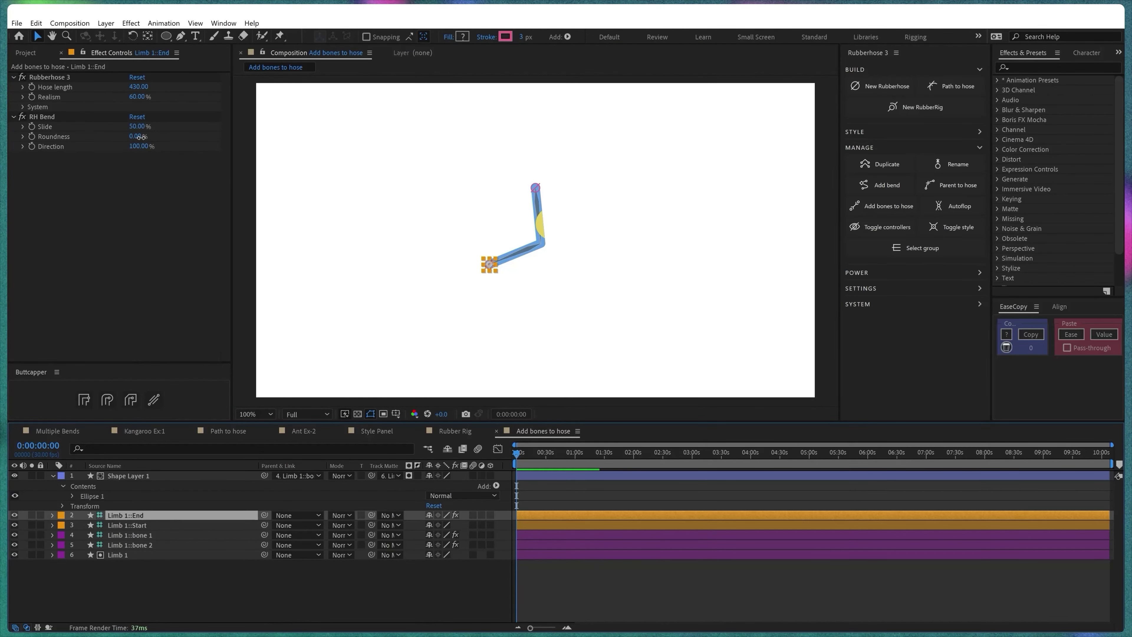
# - Try 100% Roundness on the RH Bend effect of Limb 1's End controller and undo it
pyautogui.moveTo(140, 137); pyautogui.dragTo(177, 142)
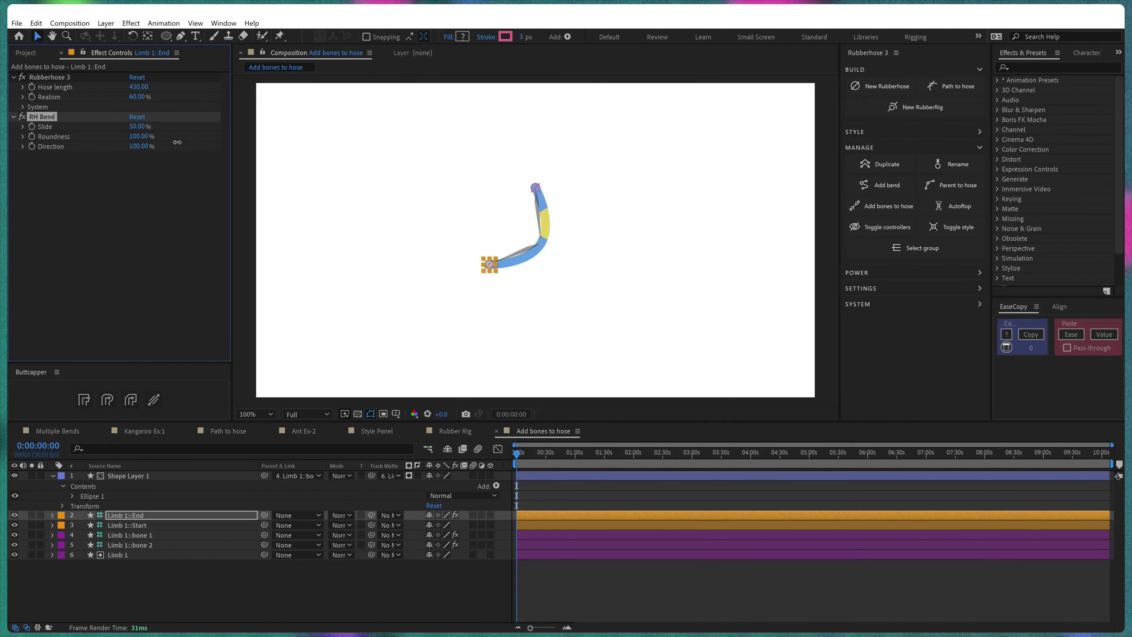
pyautogui.hotkey('ctrl', 'z')
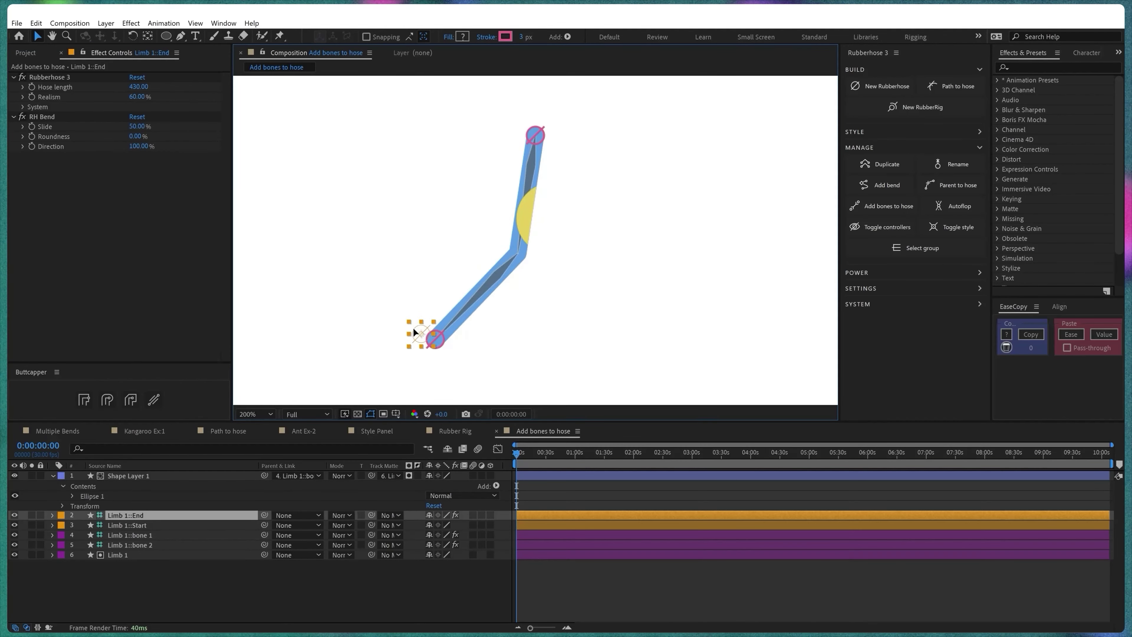
pyautogui.press(',')
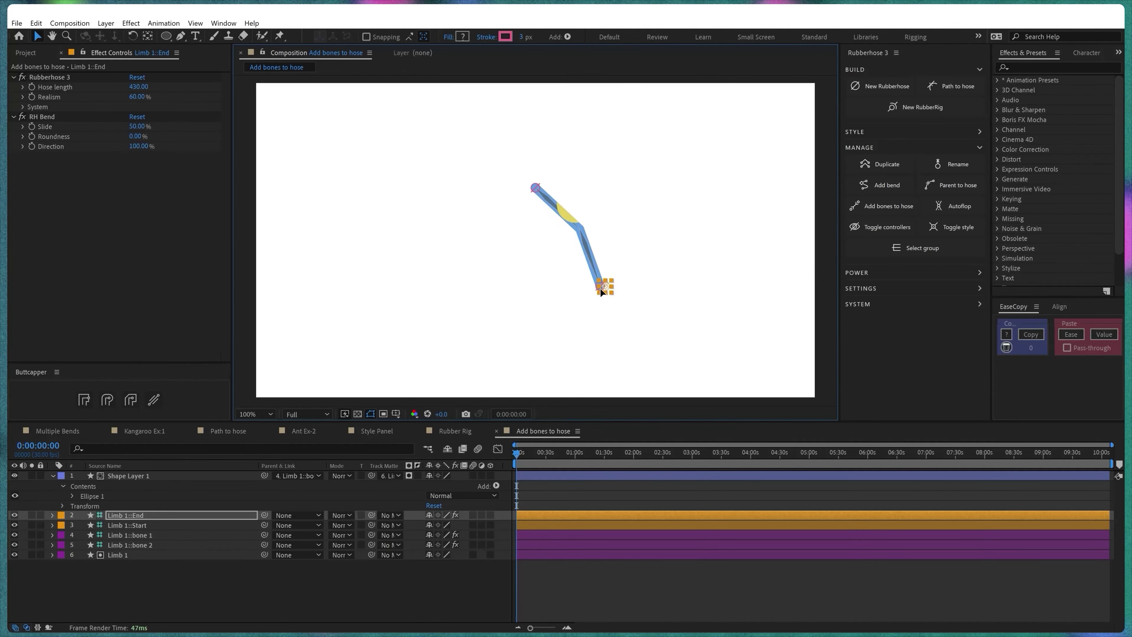